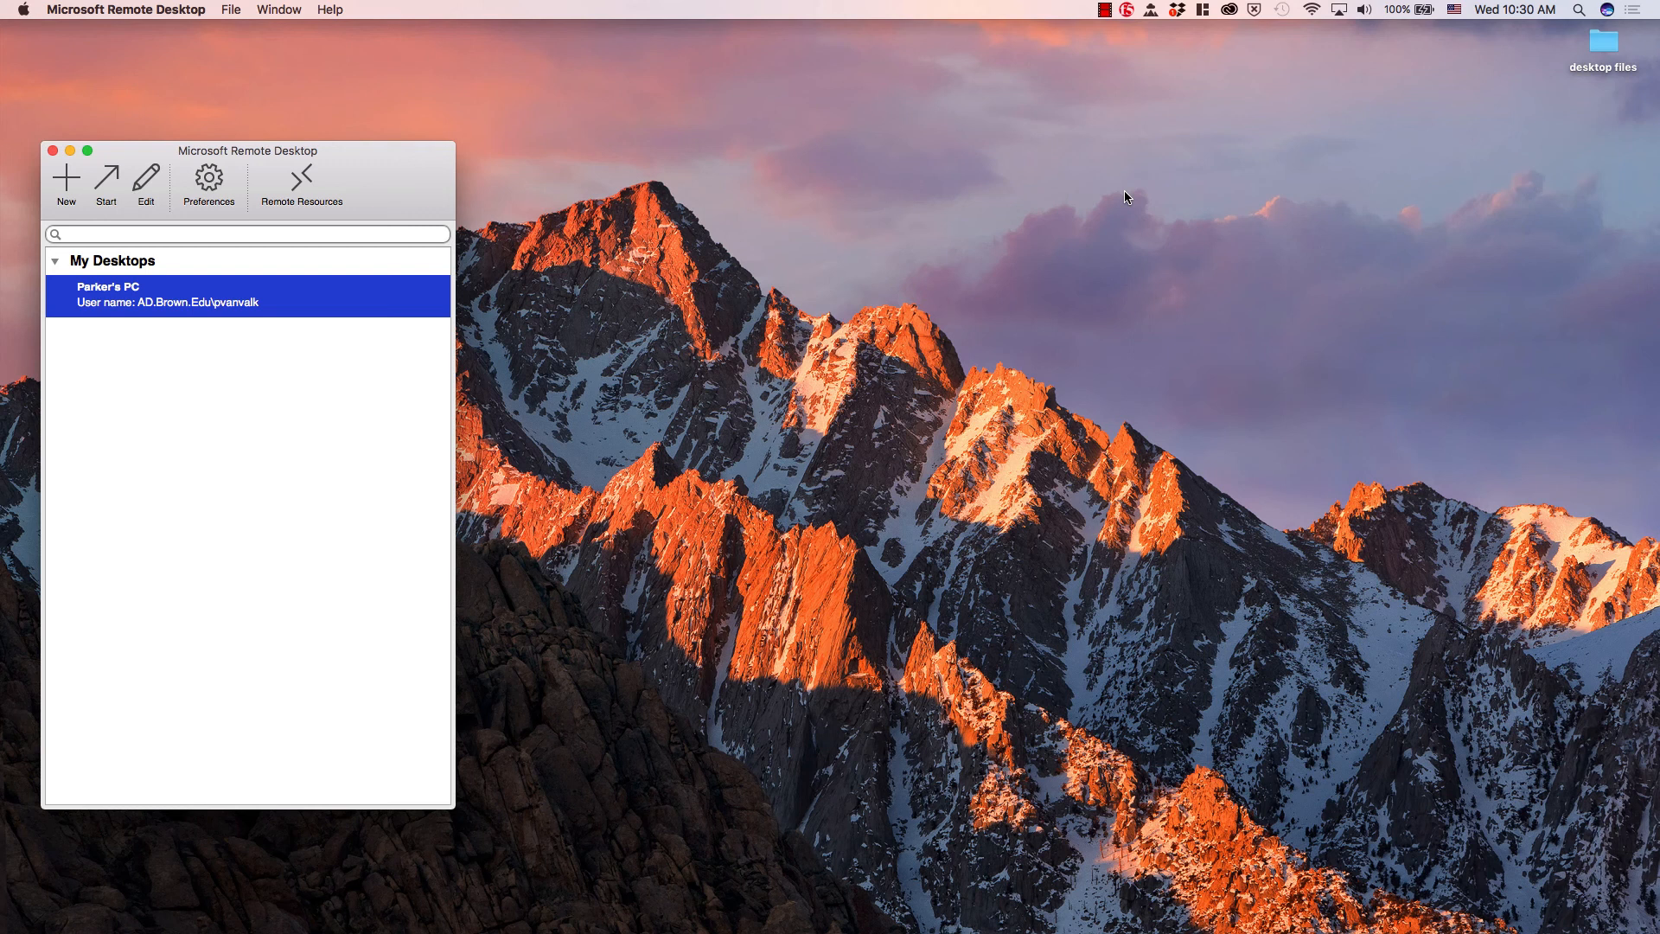
Switch to the remote Windows desktop and examine the projection, datum and grid zone notes beneath the Chachapoyas geological map in Photoshop.
key(ctrl+Right)
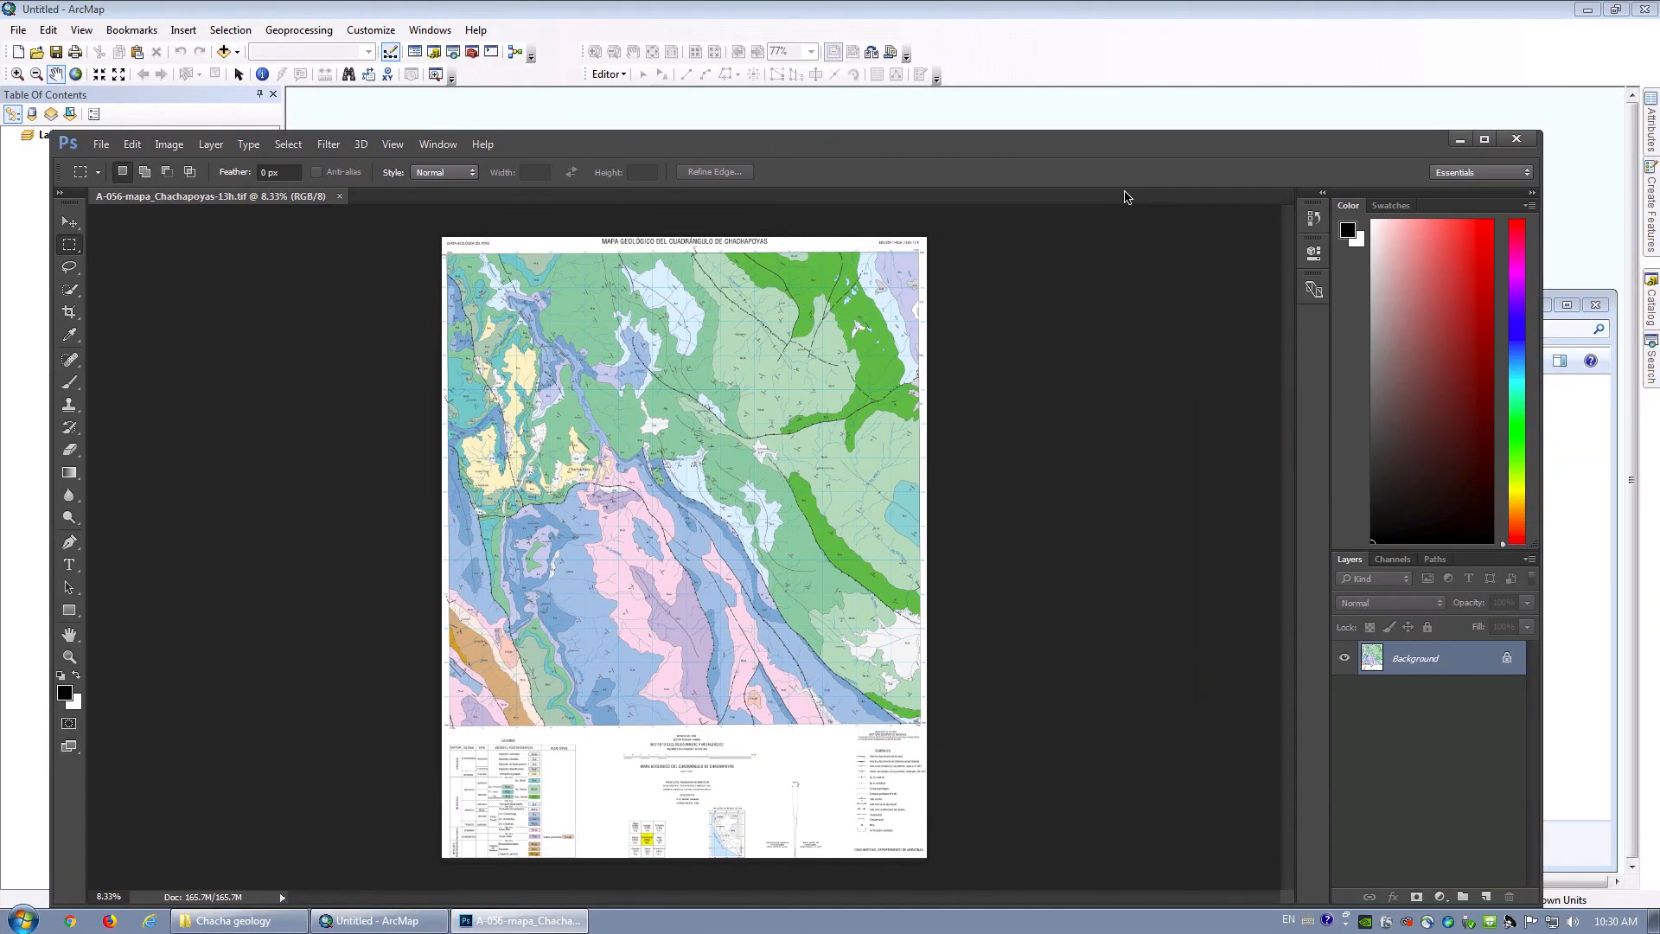
click(1156, 13)
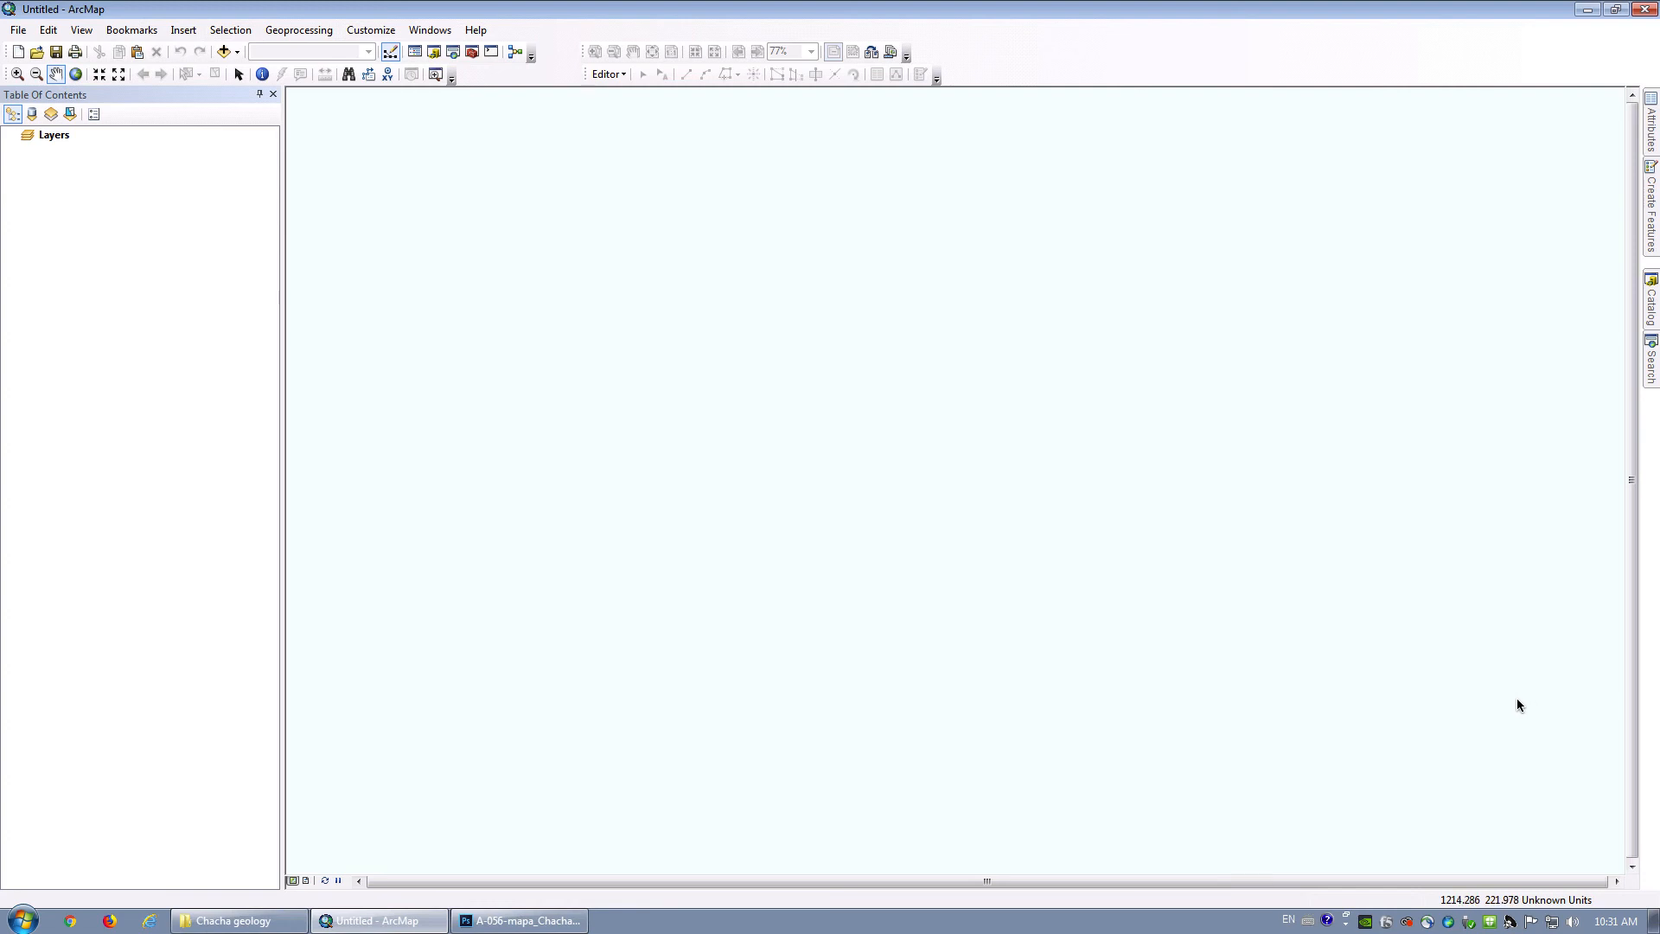
click(542, 925)
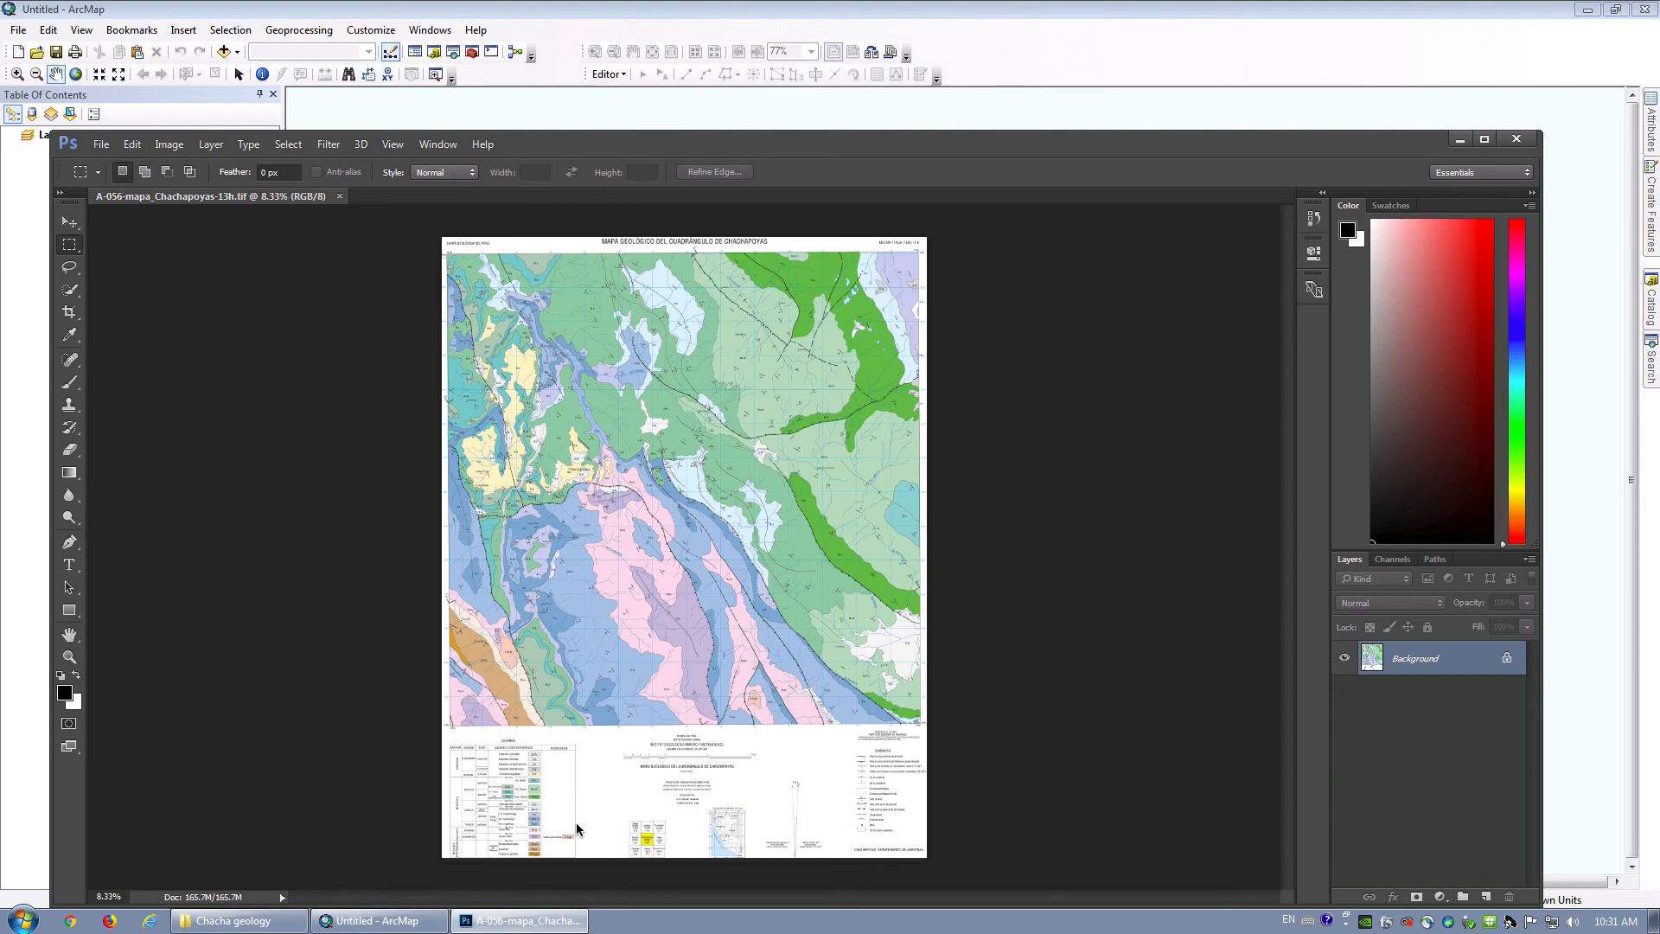
key(ctrl+plus)
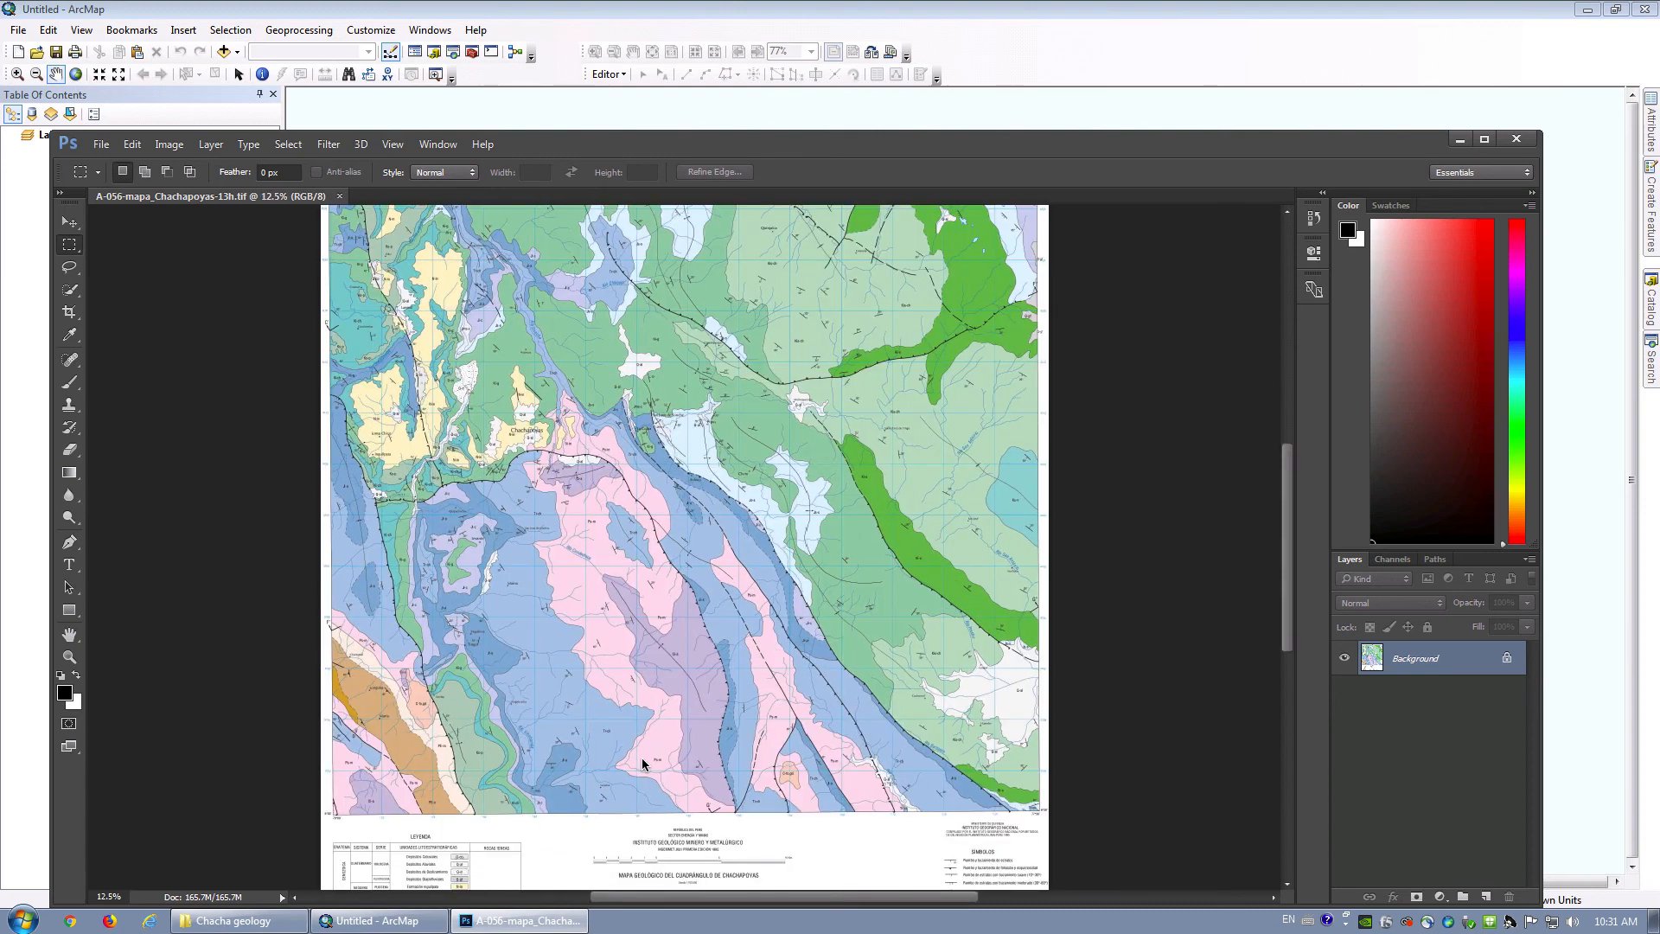
key(ctrl+plus)
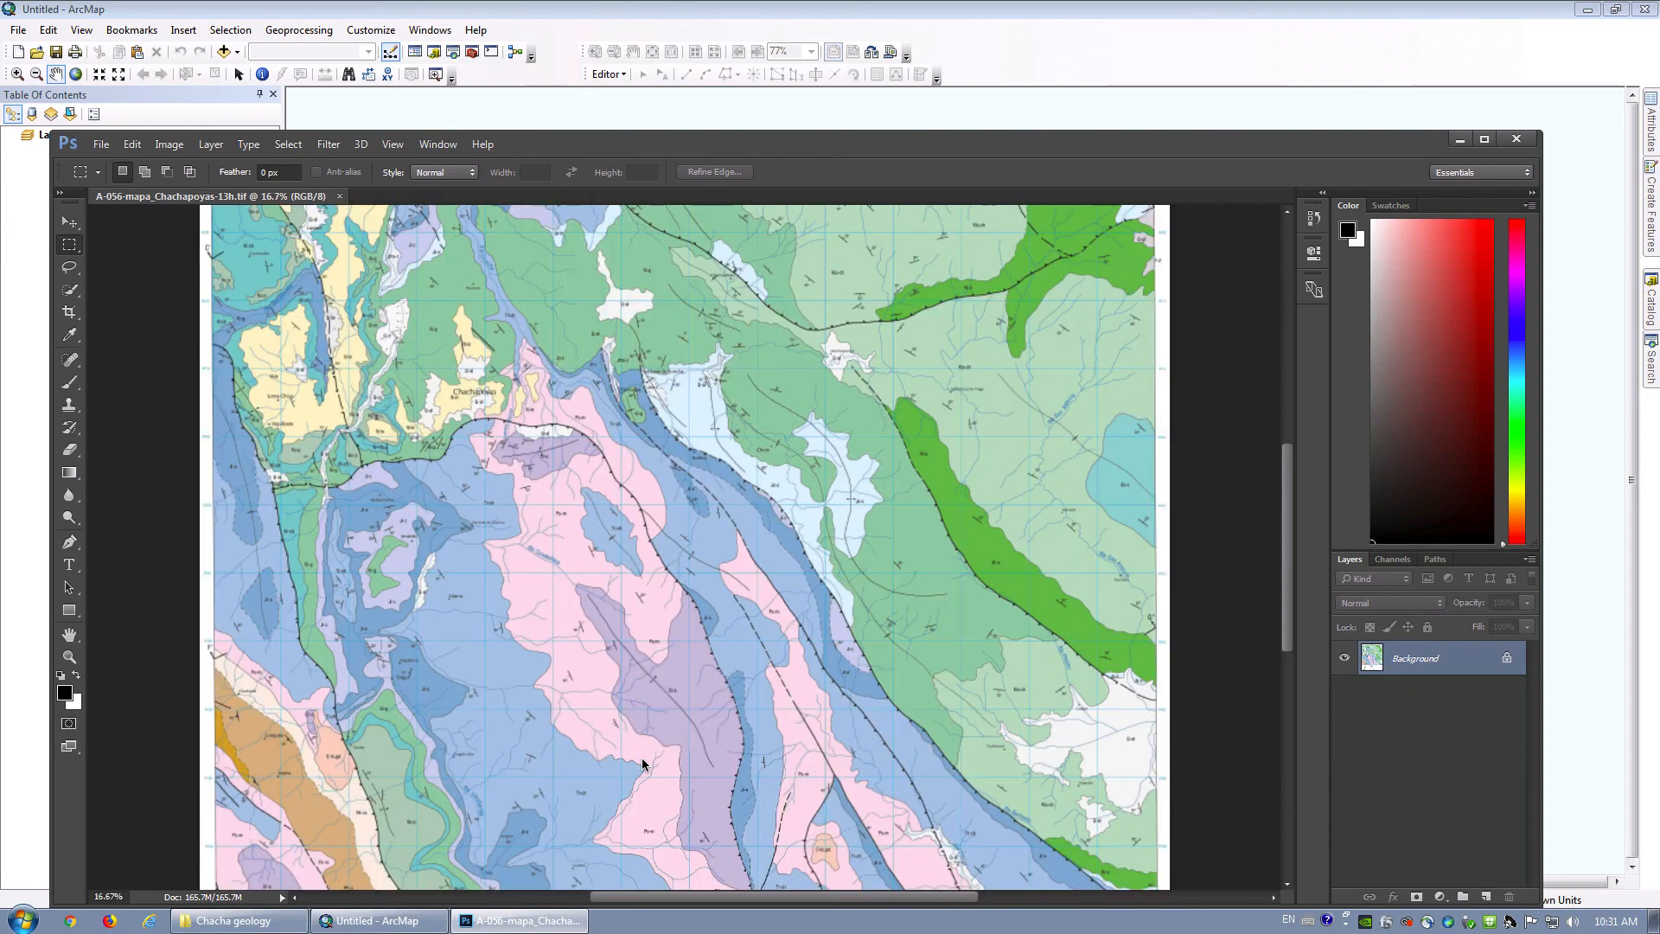
key(ctrl+plus)
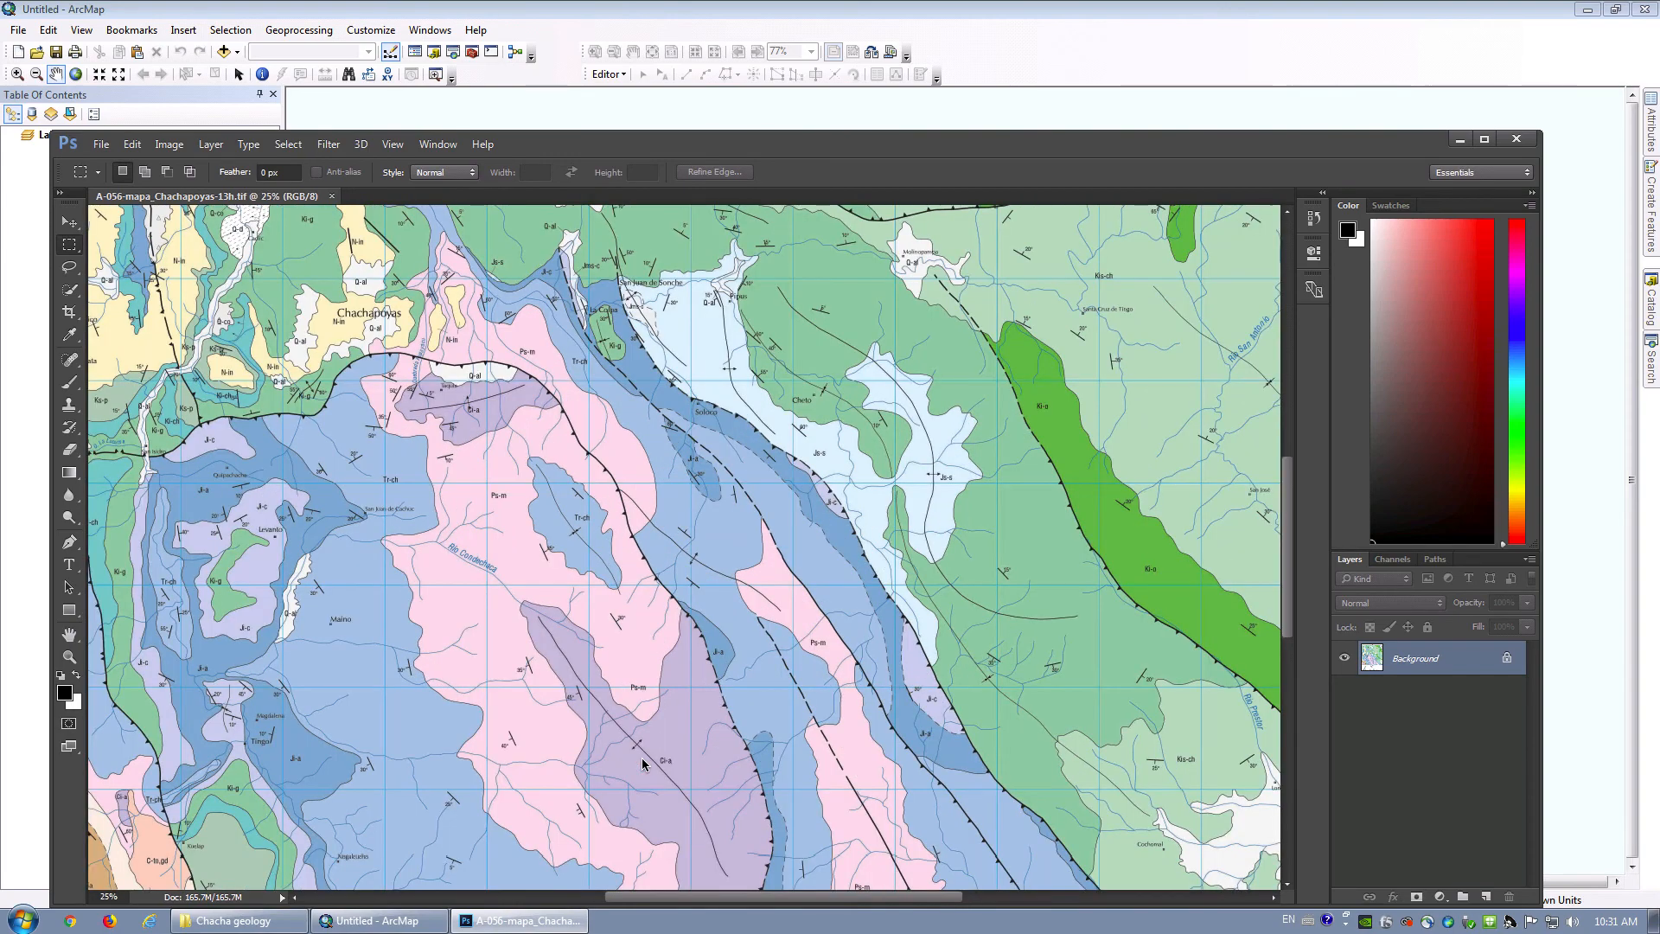
drag(1291, 553, 1281, 731)
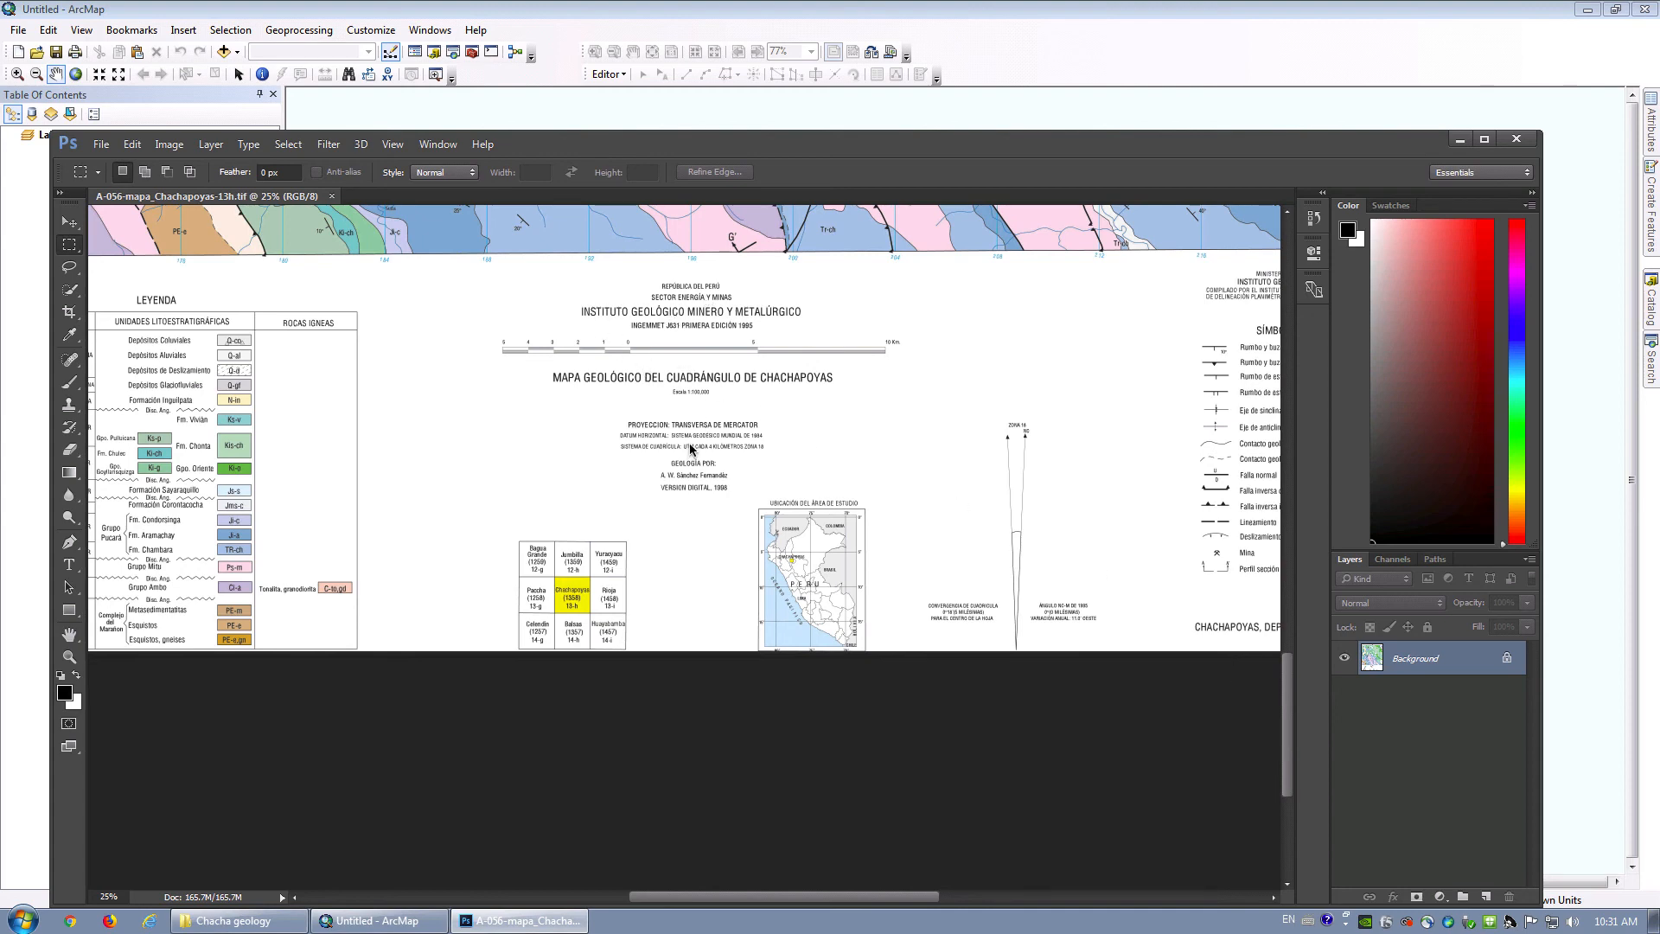
key(ctrl+plus)
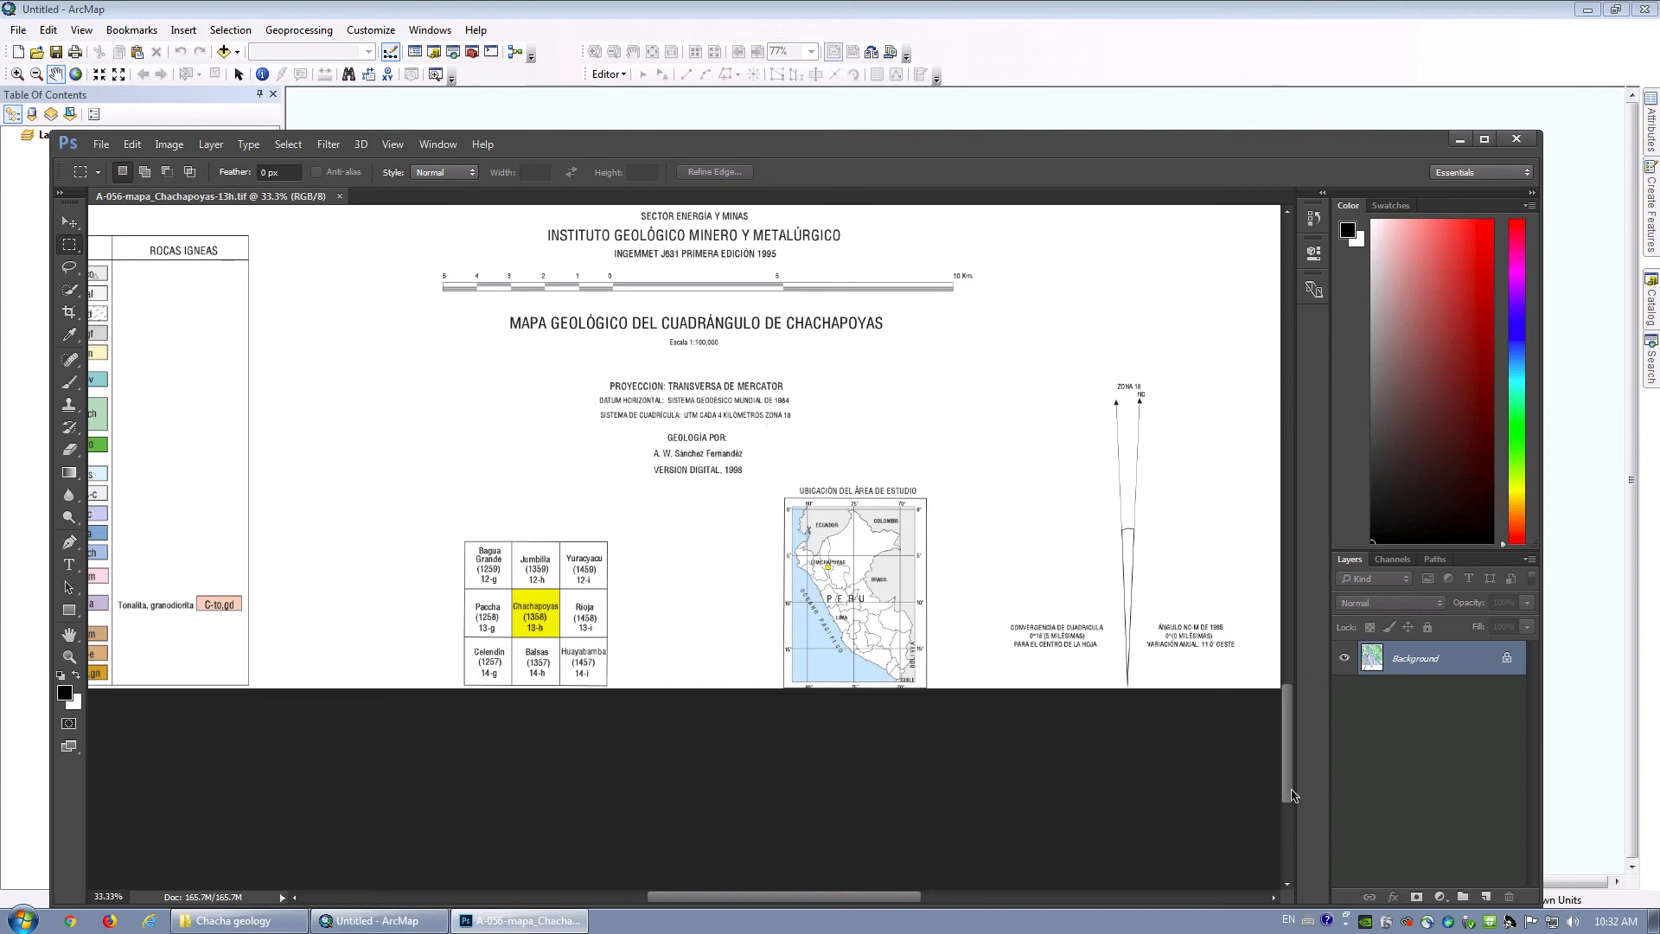
drag(1293, 787, 1283, 729)
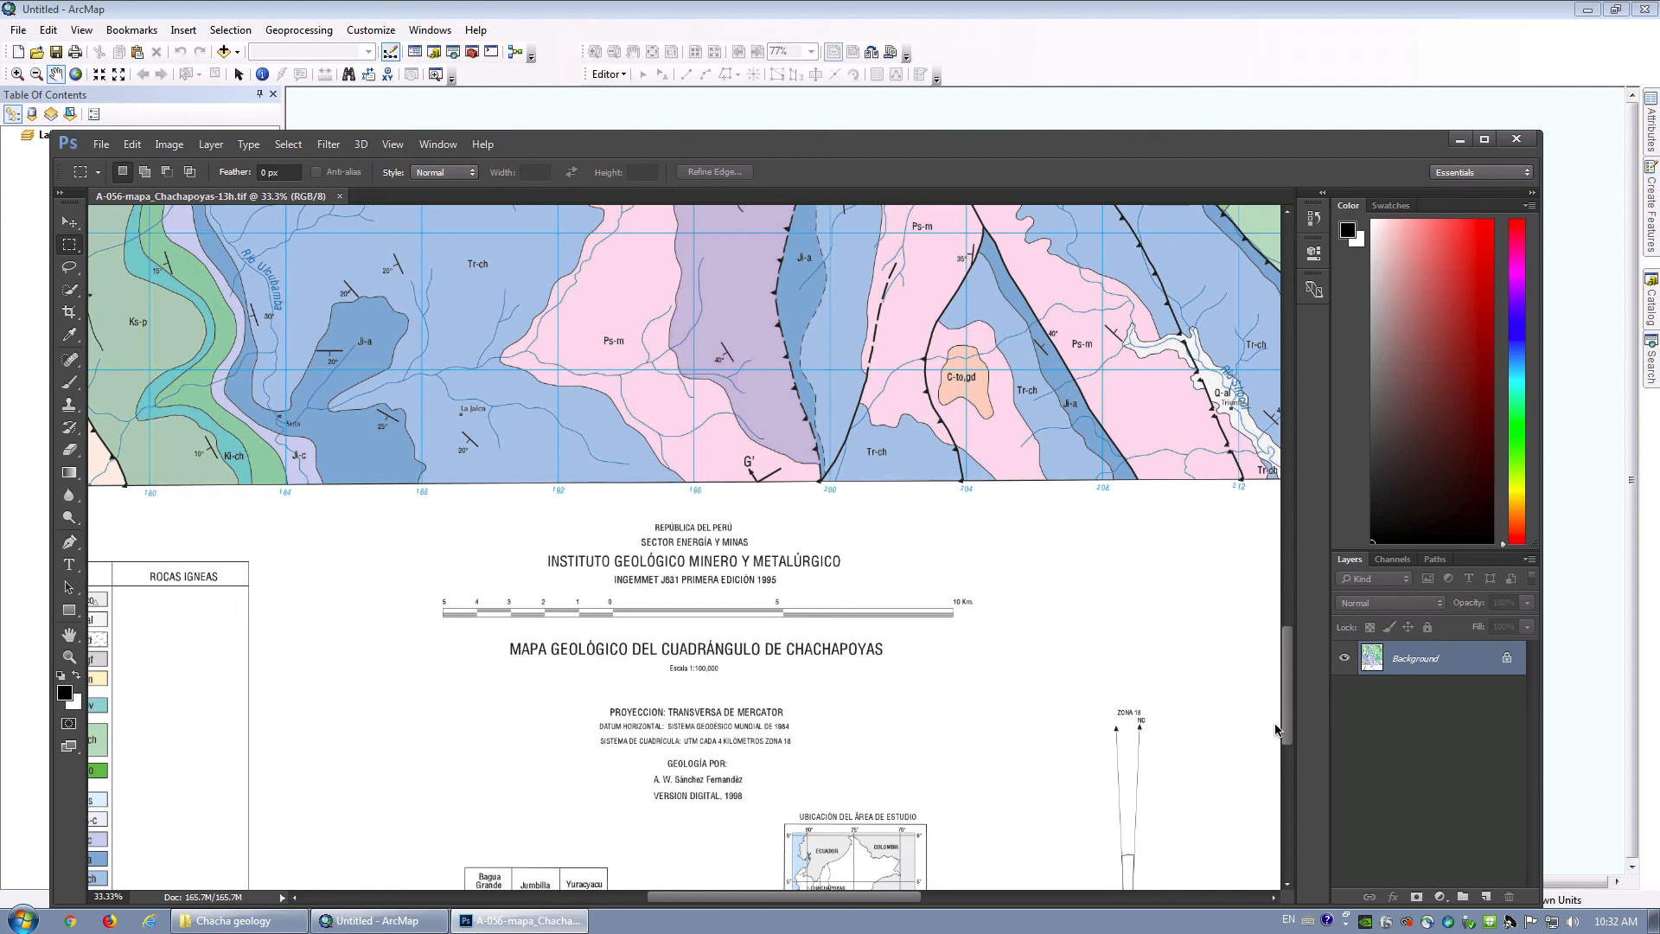
Try to crop the legend and notes block off the lower part of the Chachapoyas map, and undo the crop.
key(ctrl+minus)
key(ctrl+minus)
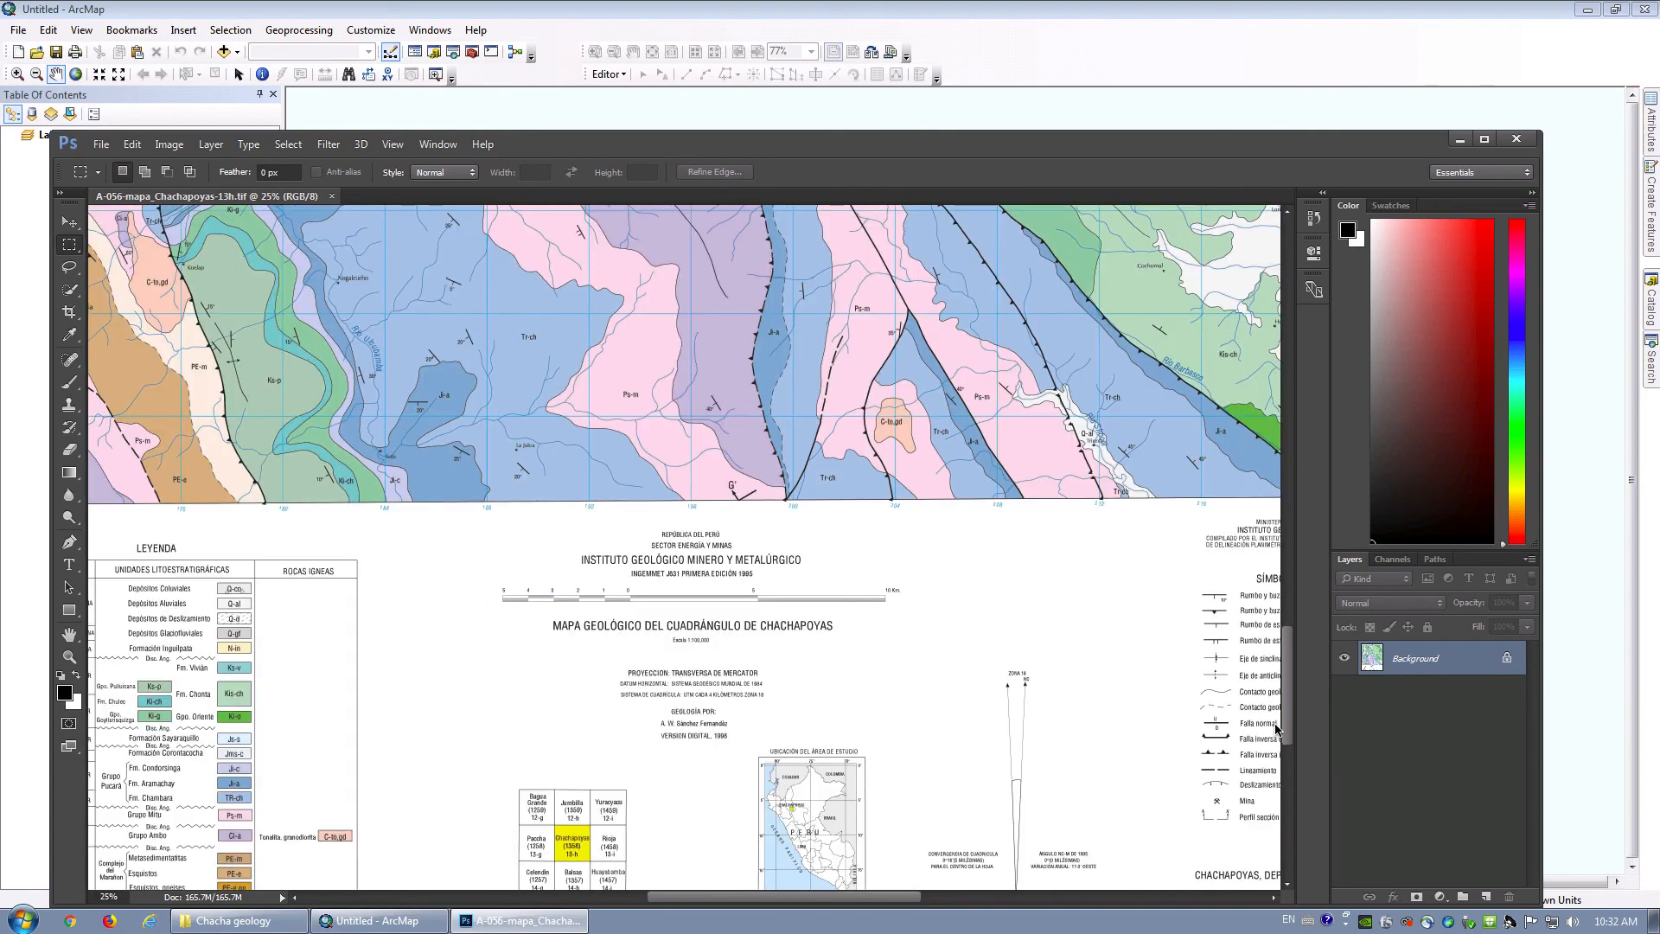
key(ctrl+minus)
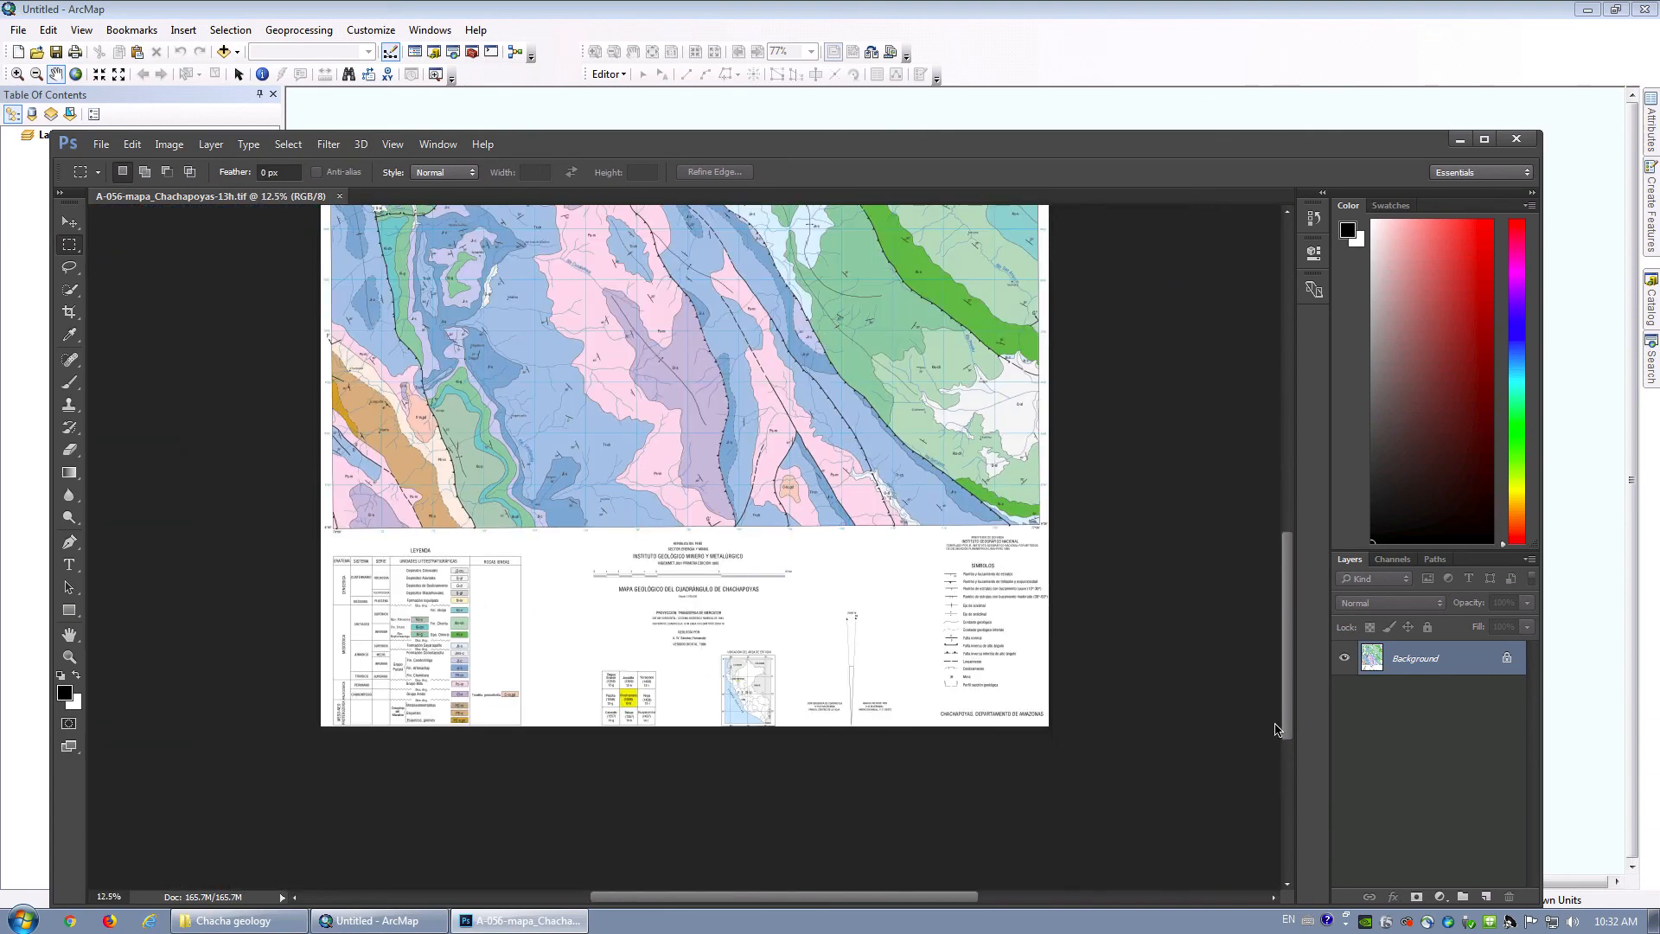
scroll(1003, 671, up, 1)
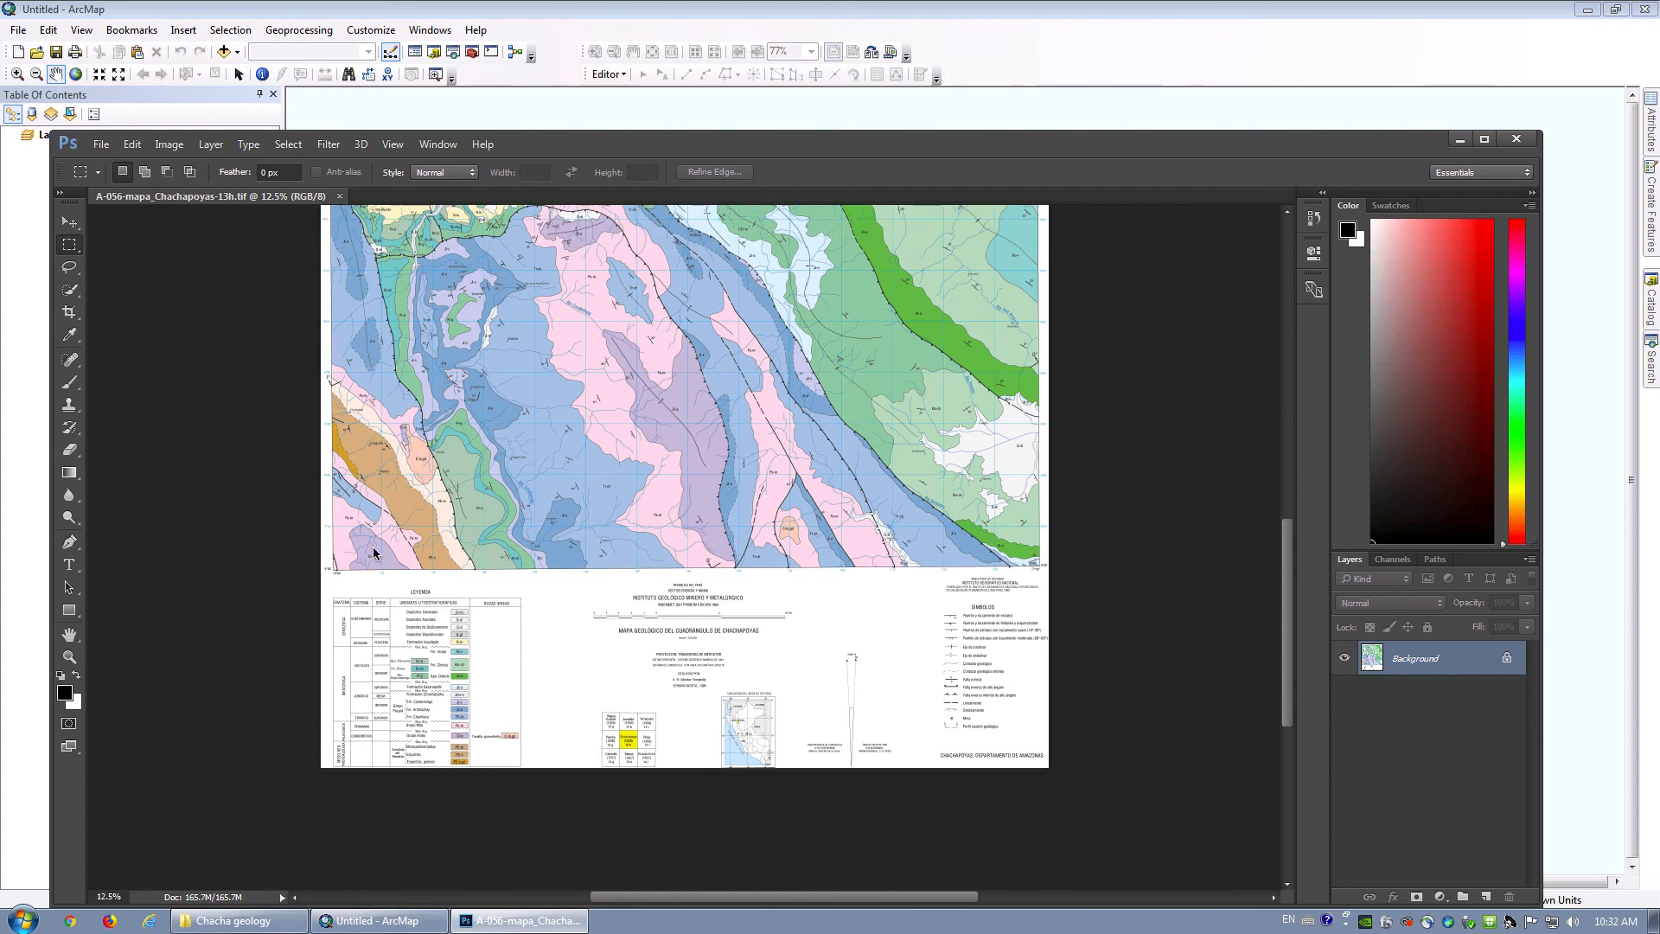
click(69, 314)
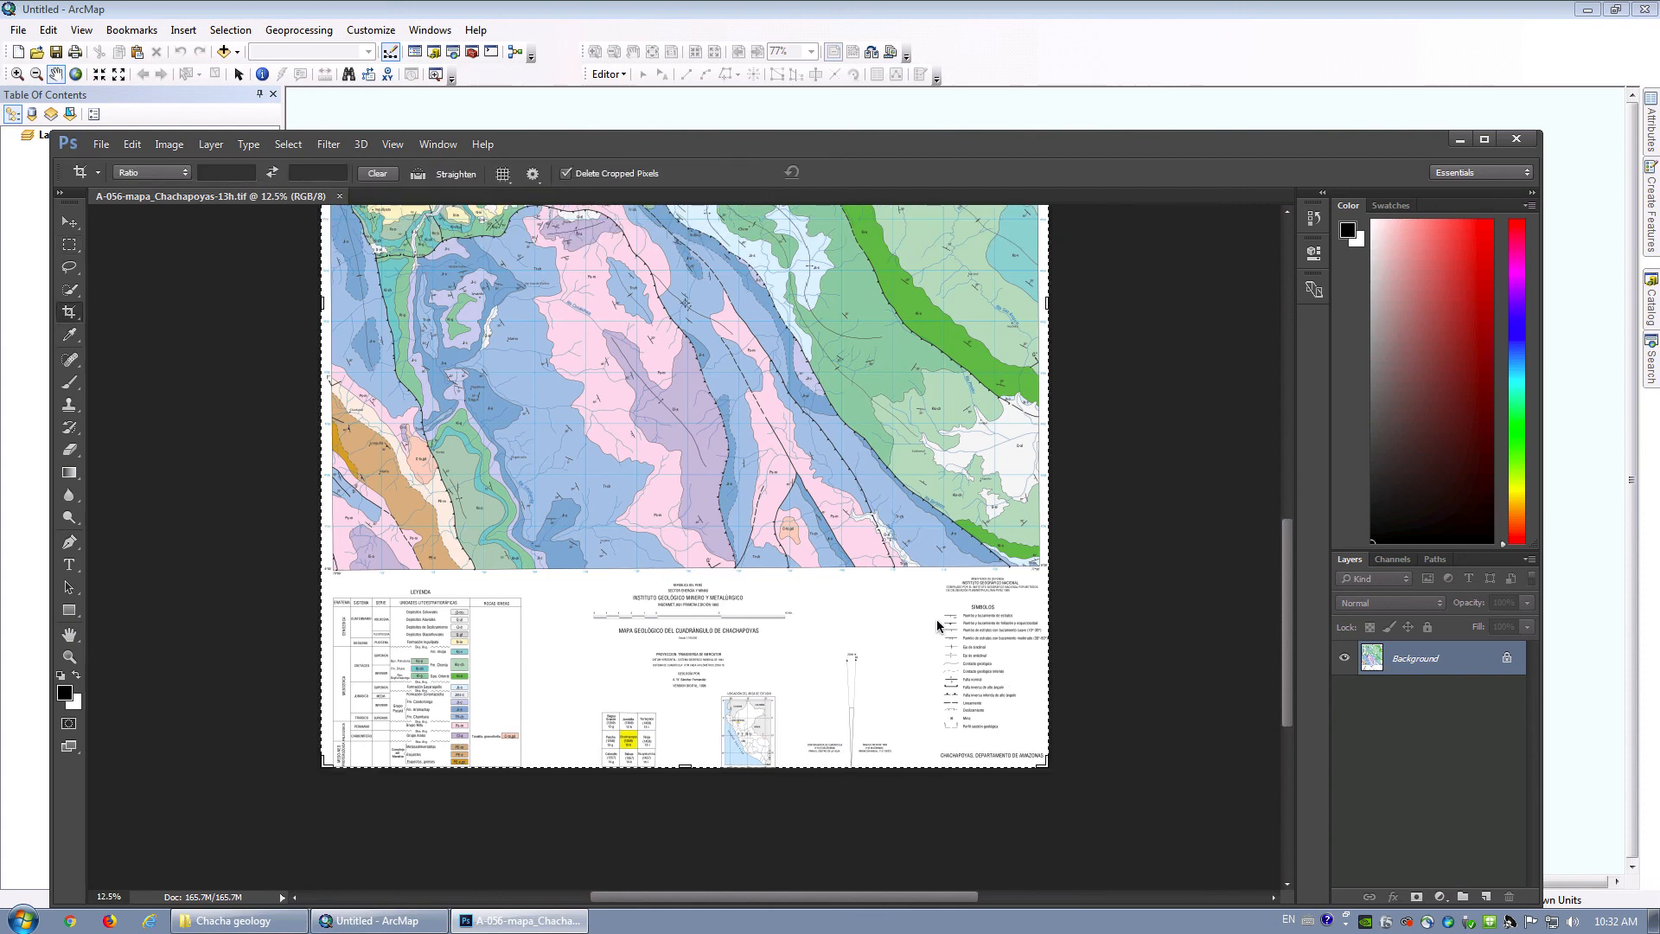
drag(1049, 575, 650, 328)
drag(437, 81, 261, 203)
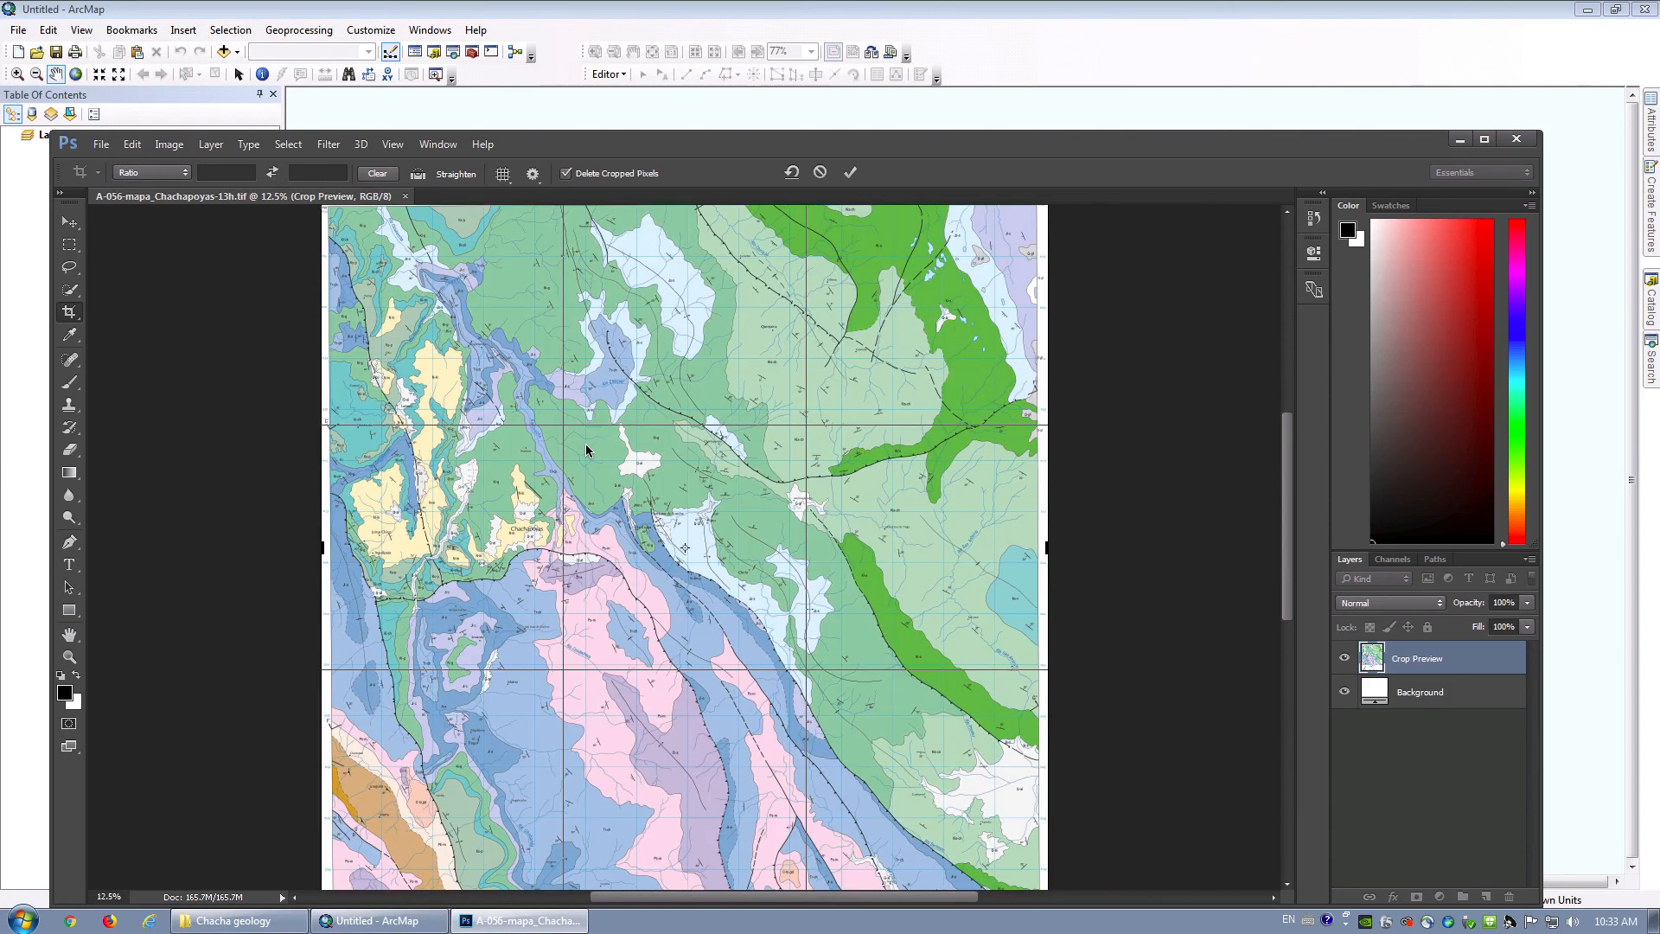
key(Return)
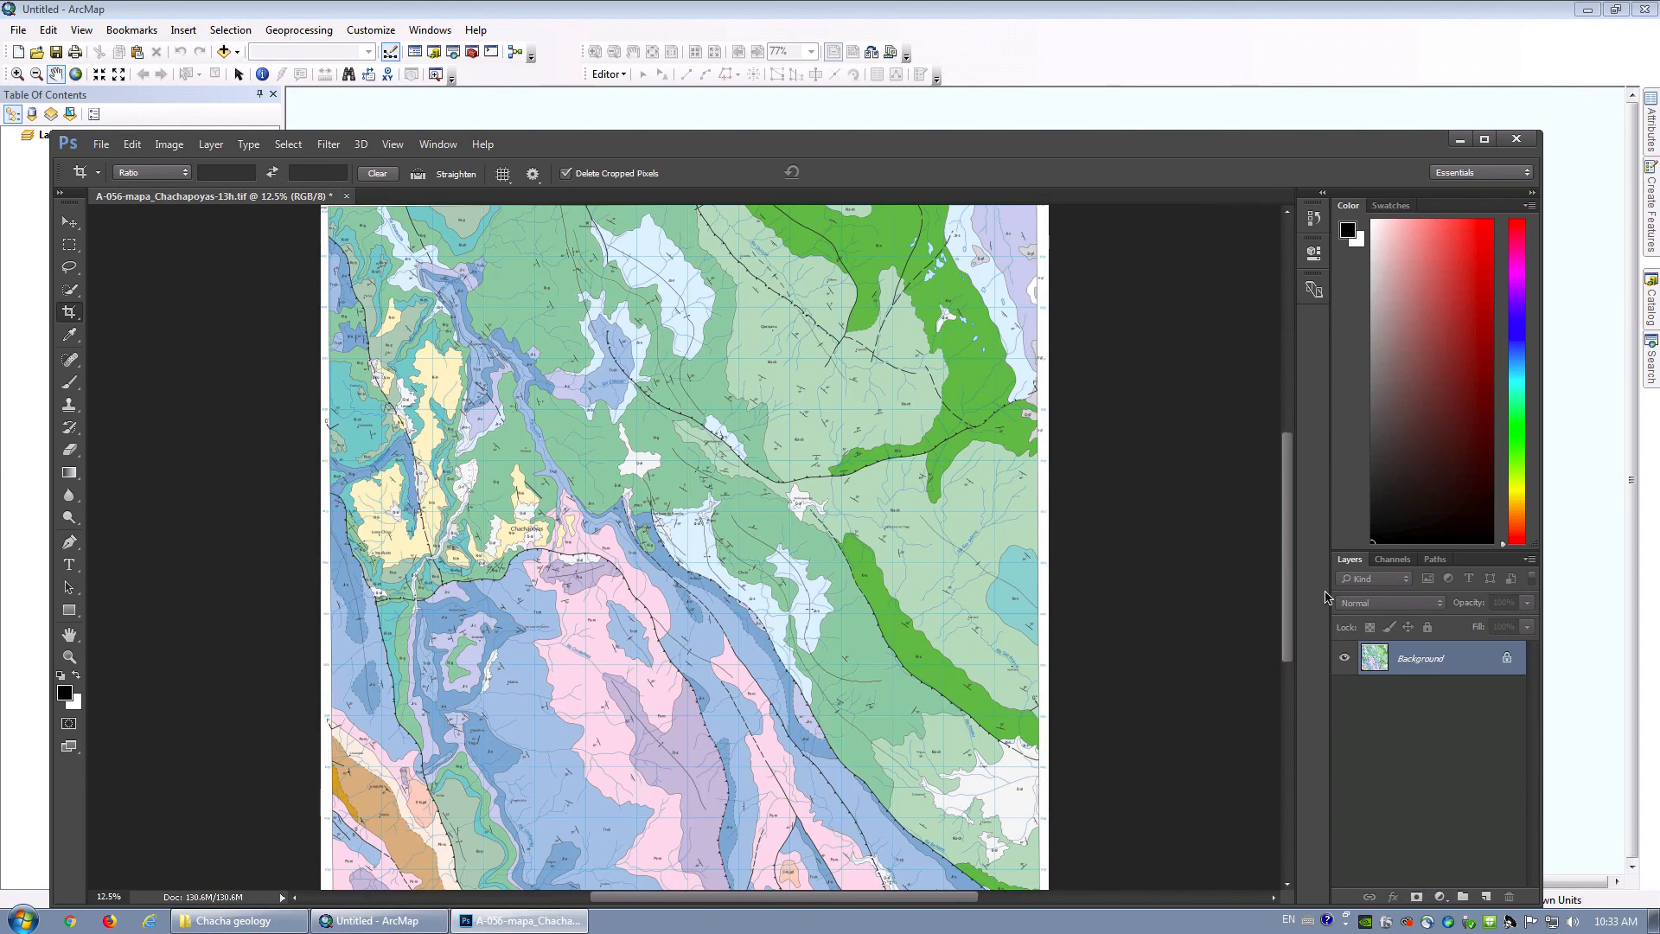
drag(1292, 596, 1291, 667)
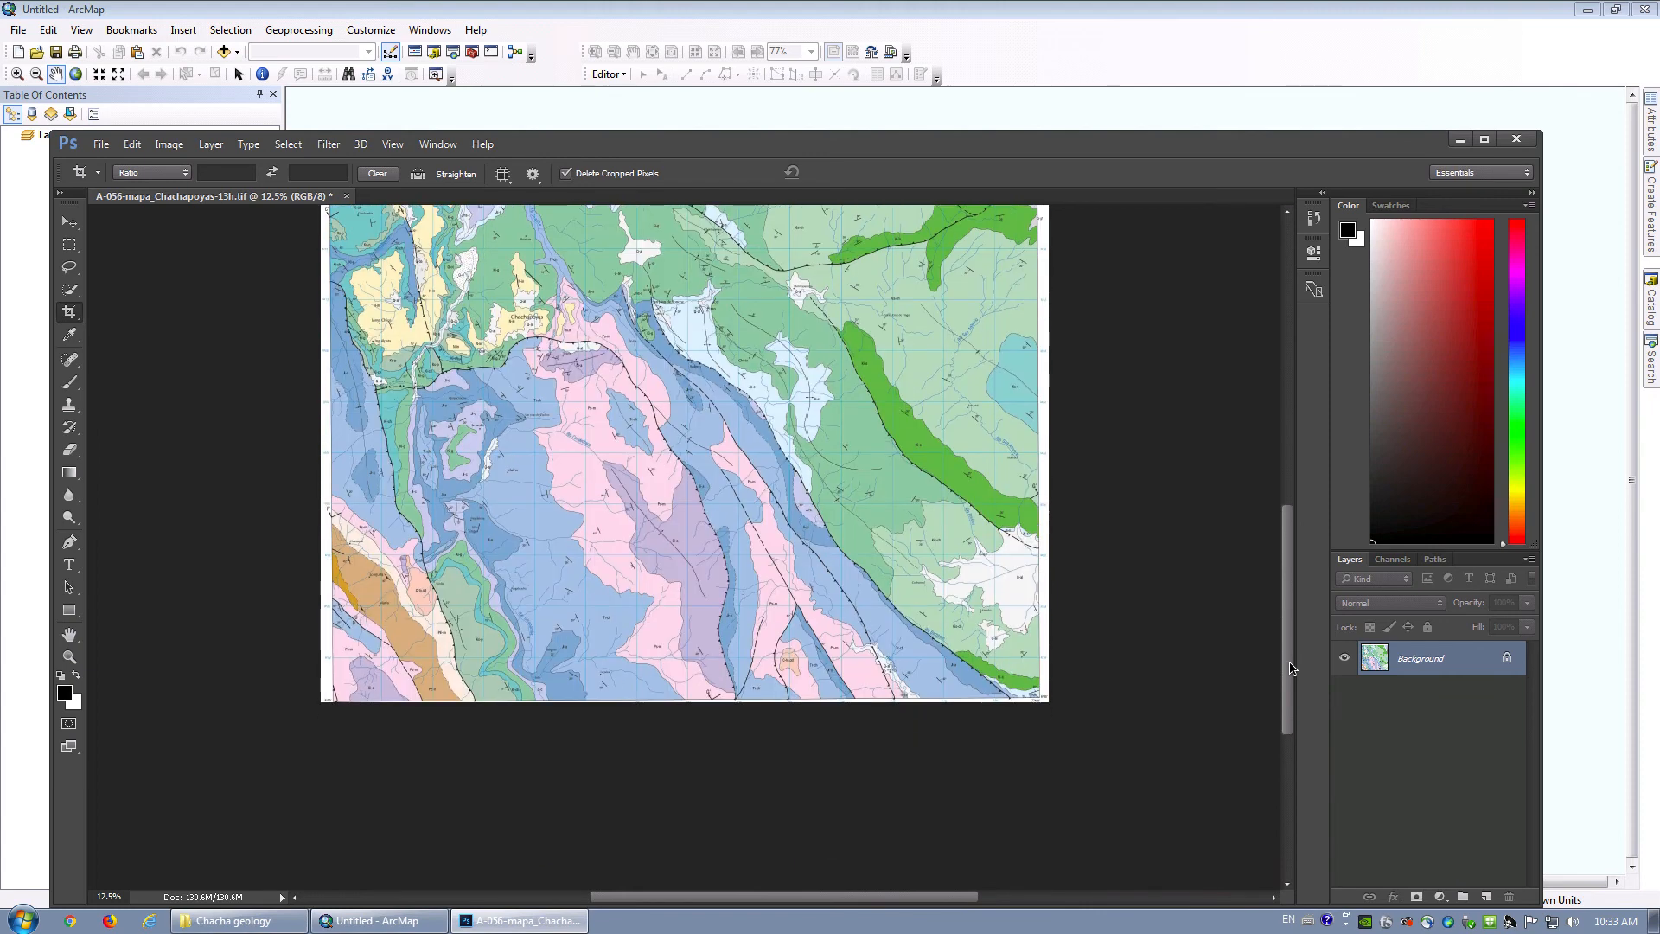
key(ctrl+z)
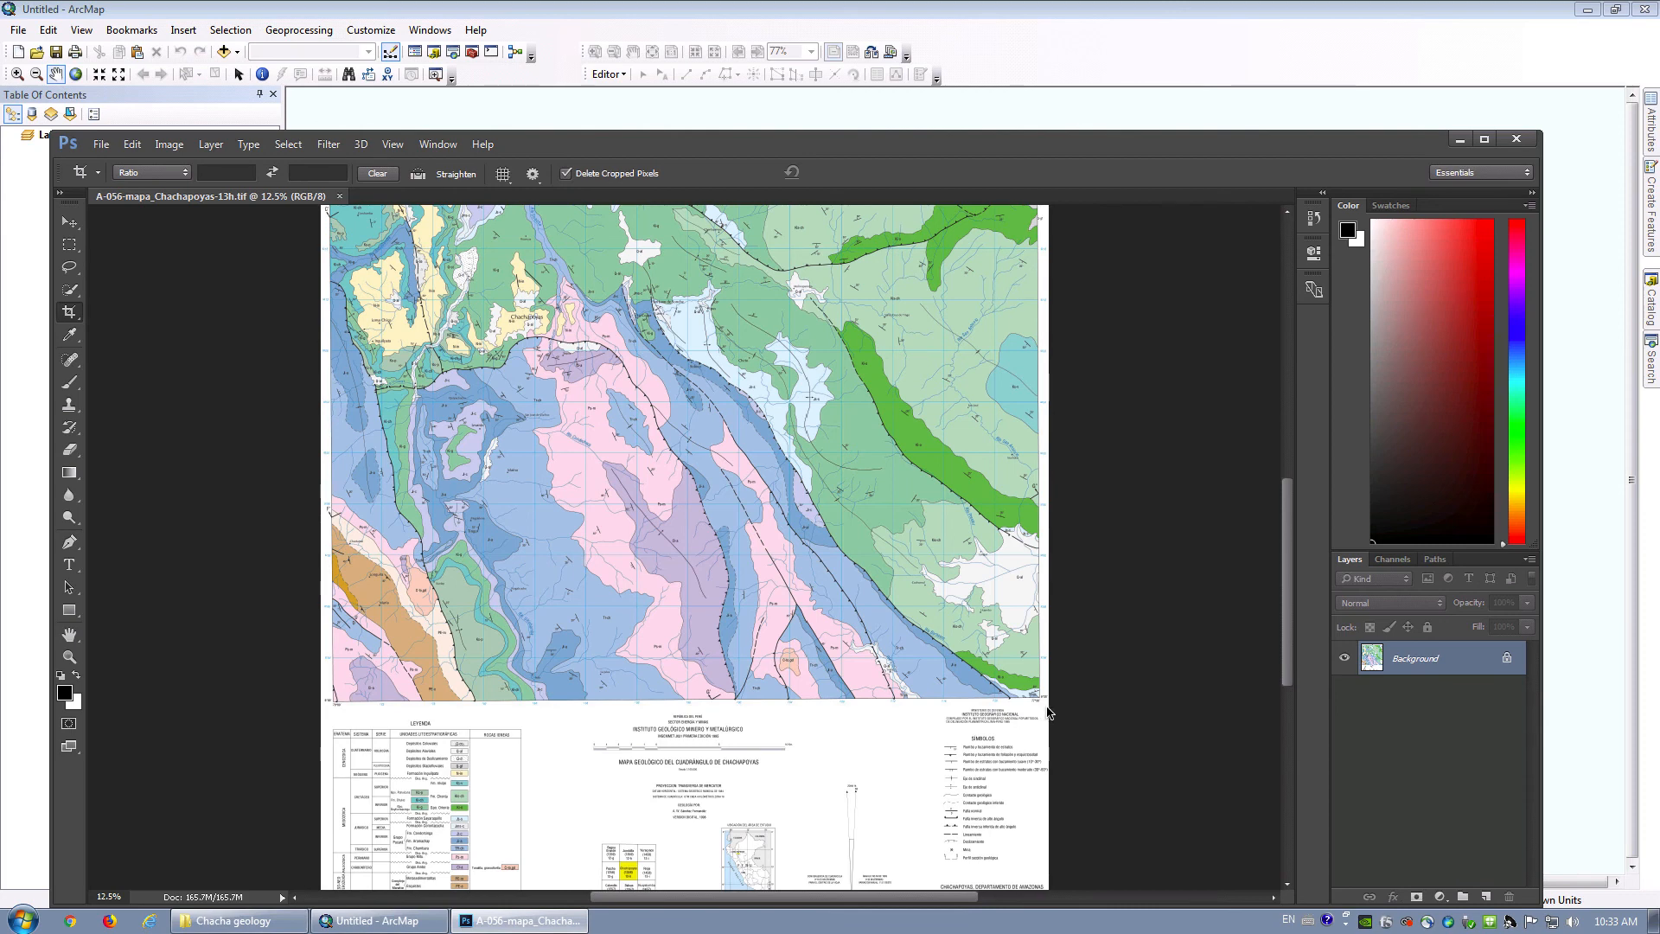
Crop the scan to the map area, removing the legend and notes block below and the title strip above.
drag(1048, 712, 212, 87)
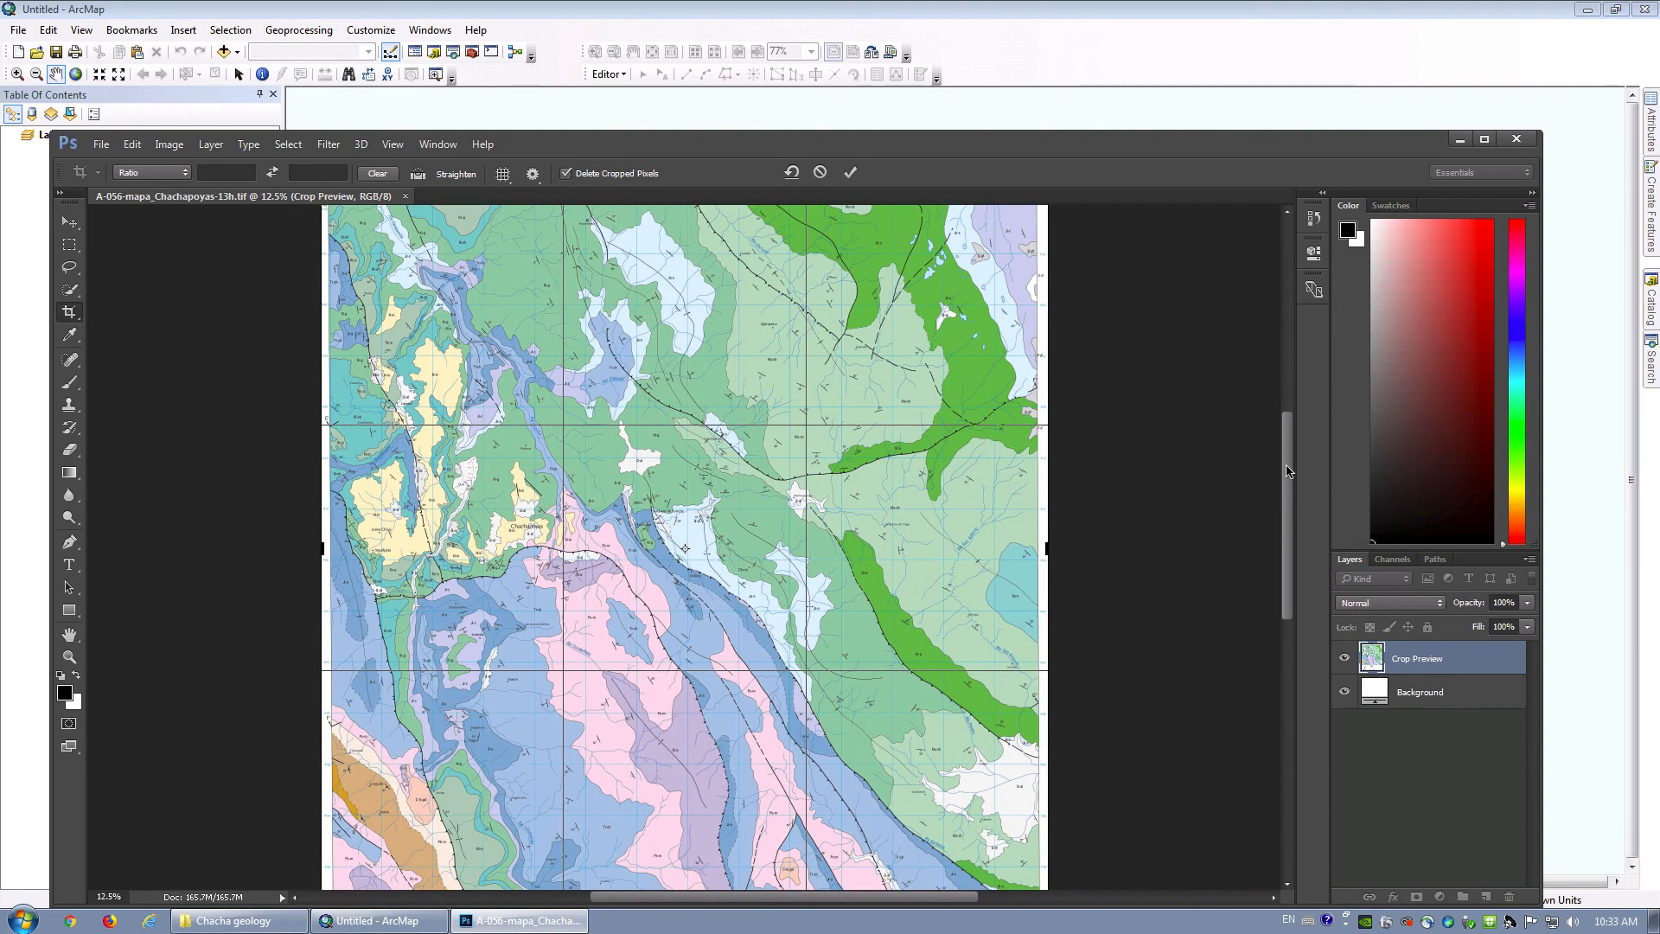
drag(1286, 466, 1281, 355)
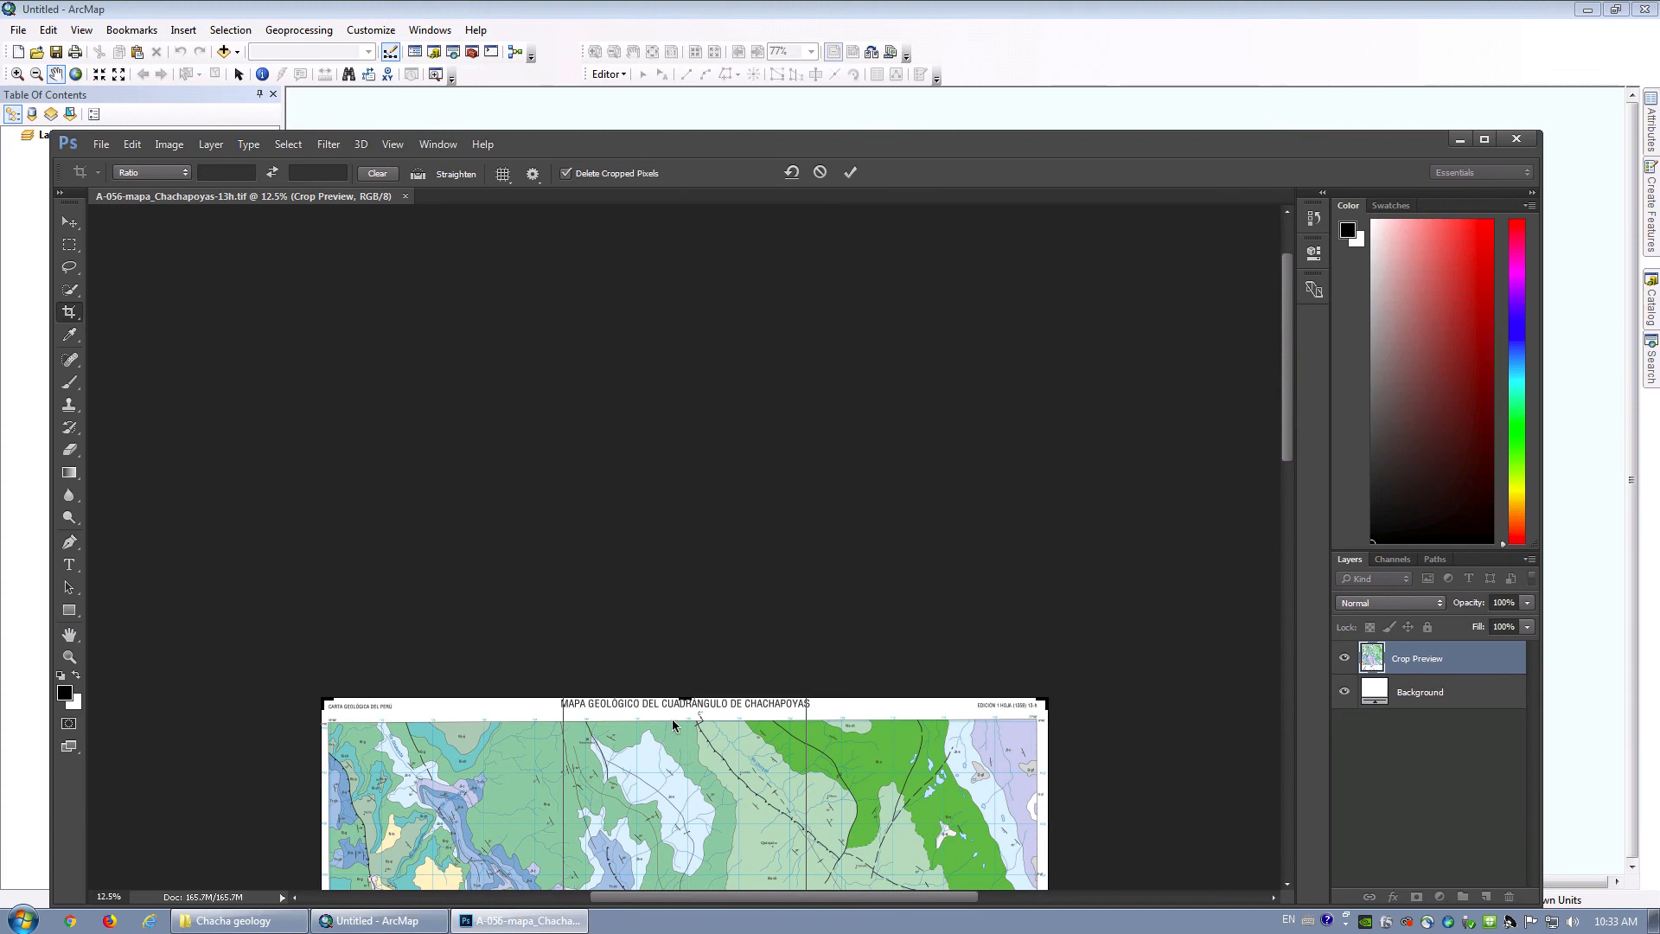
drag(686, 699, 683, 709)
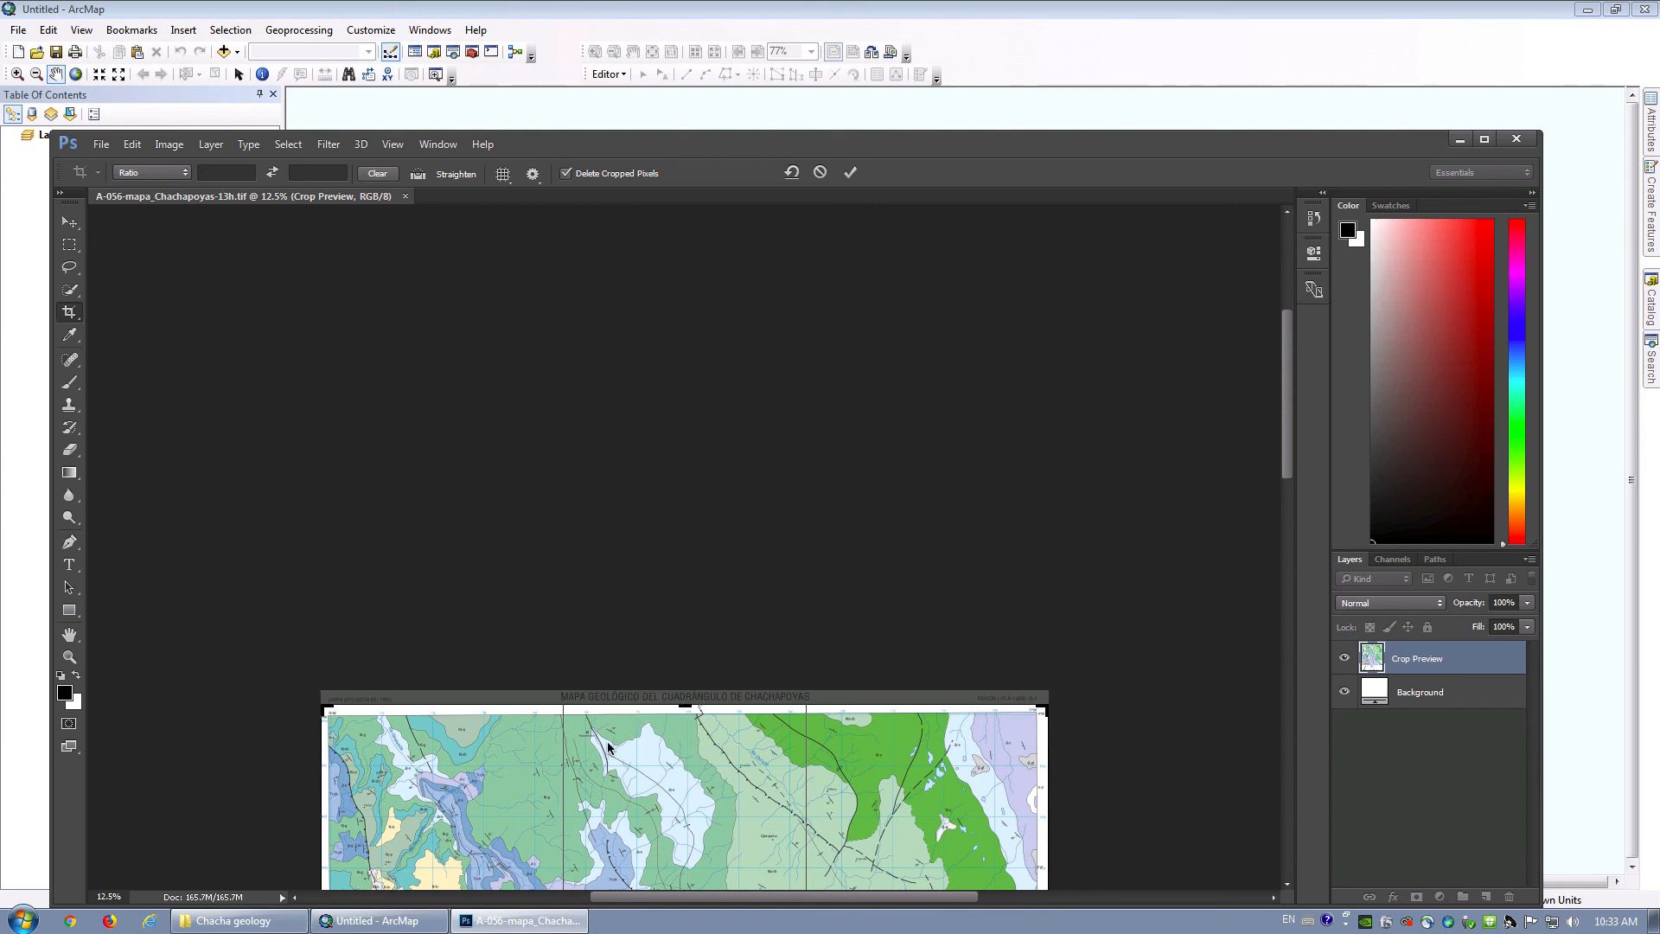
key(Return)
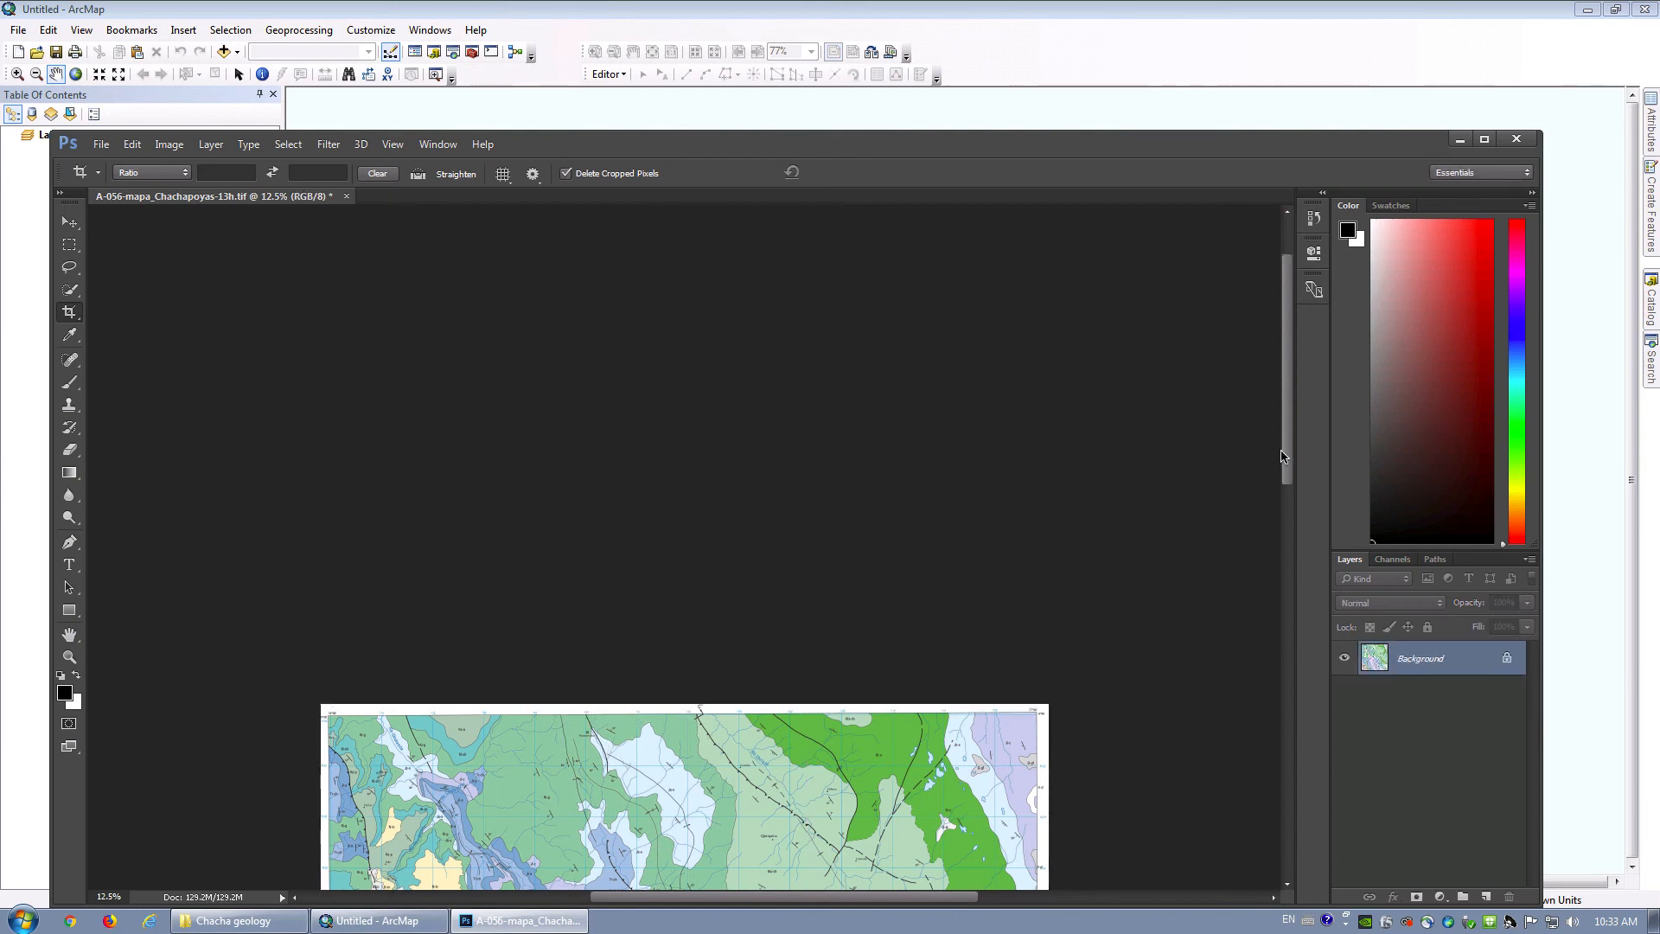
Save the cropped map as the TIFF file A-056-mapa_Chachapoyas-13h_clipped with LZW compression, and close Photoshop.
drag(1283, 453, 1304, 668)
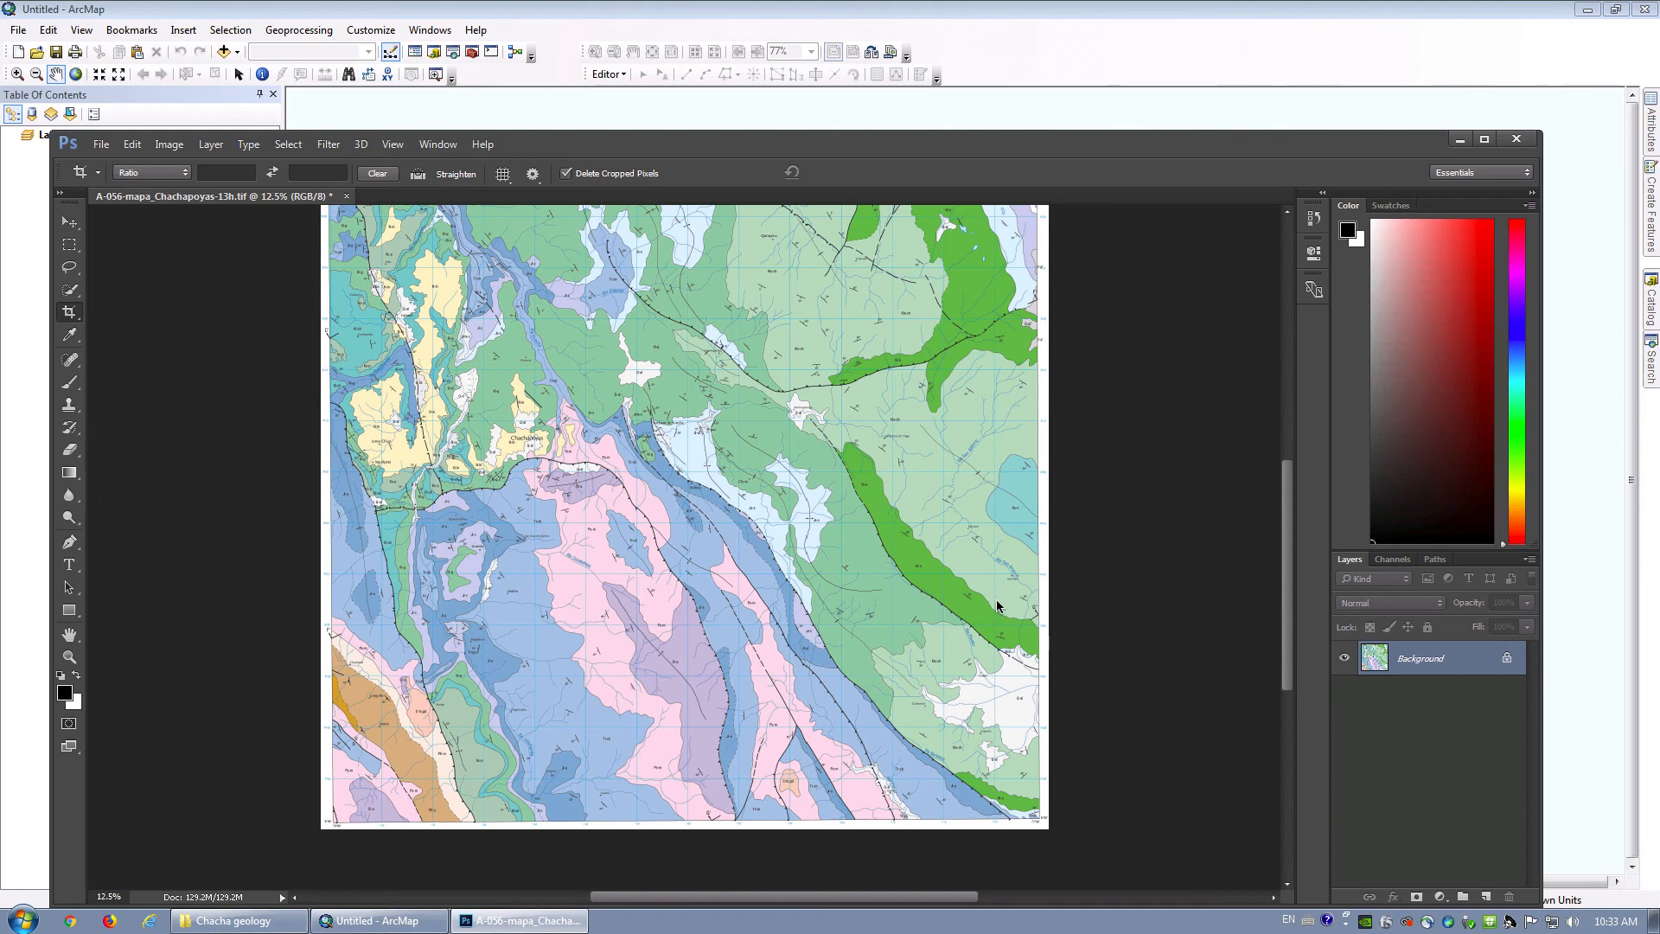
click(101, 144)
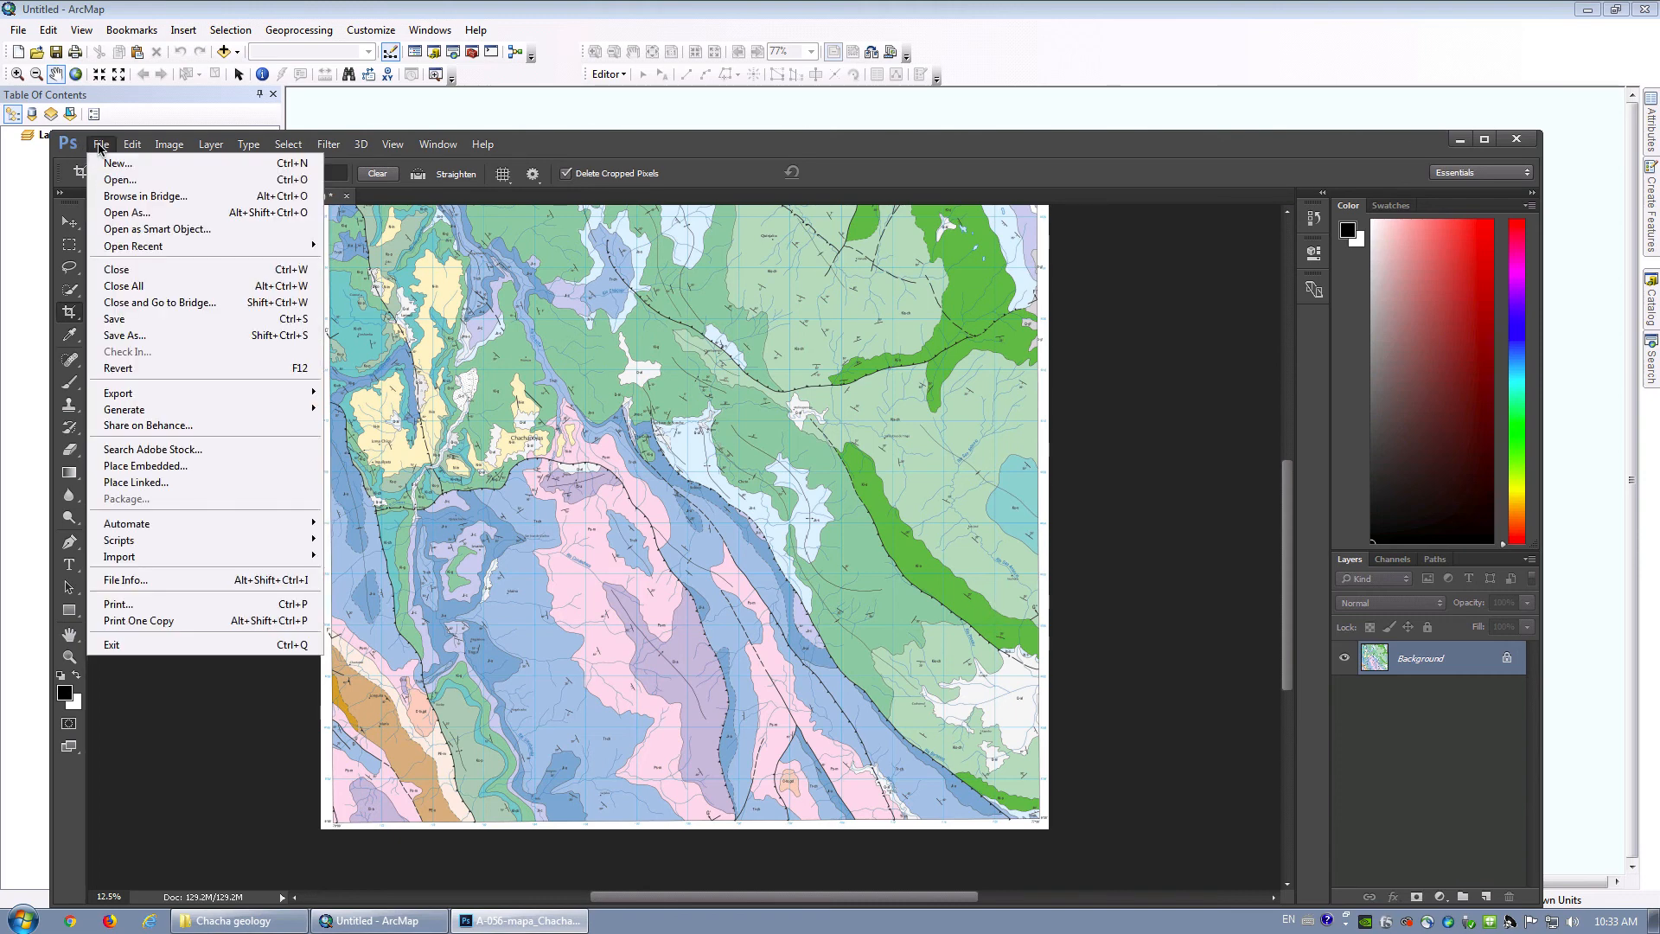
click(127, 335)
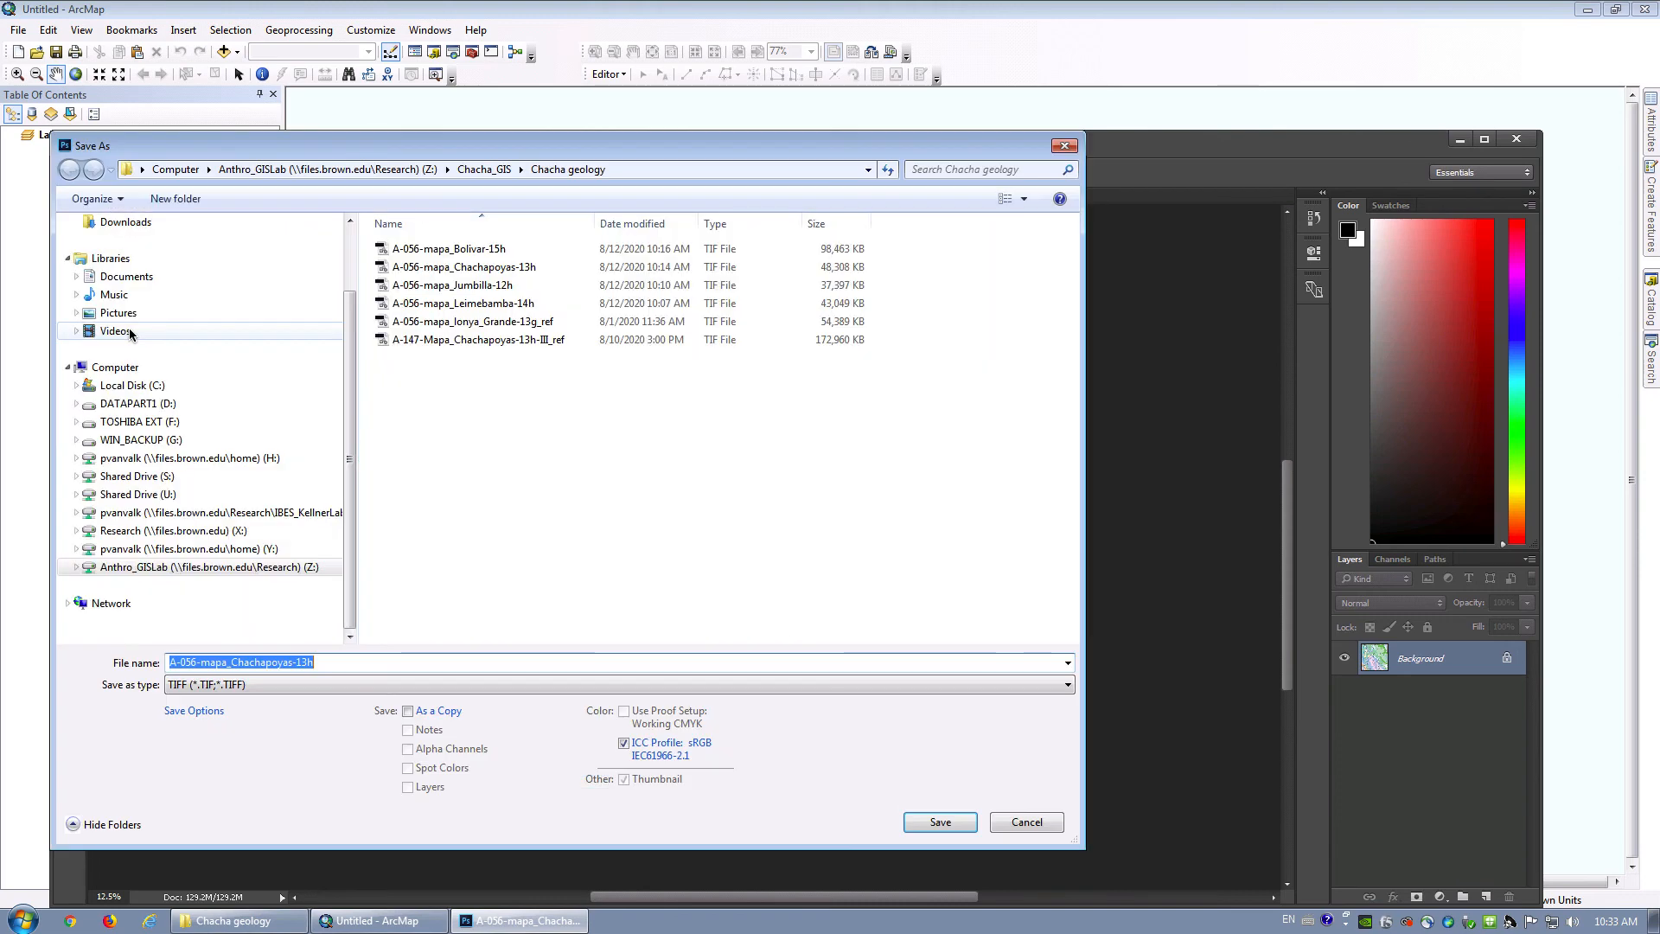
click(345, 662)
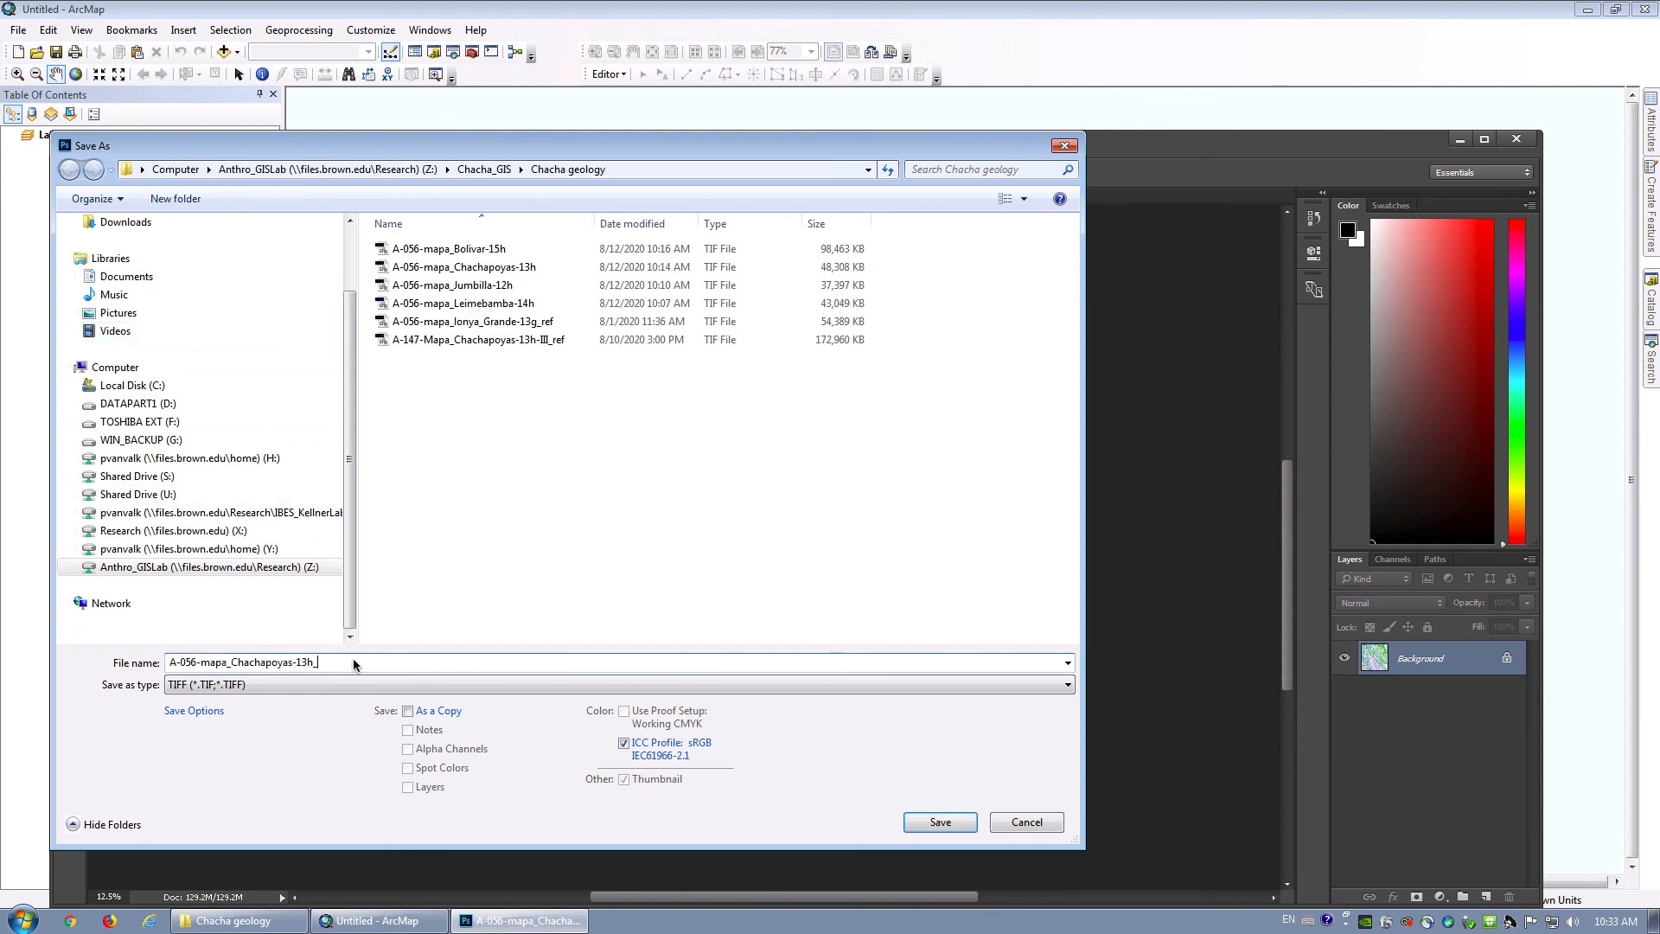
text(clipped)
key(Return)
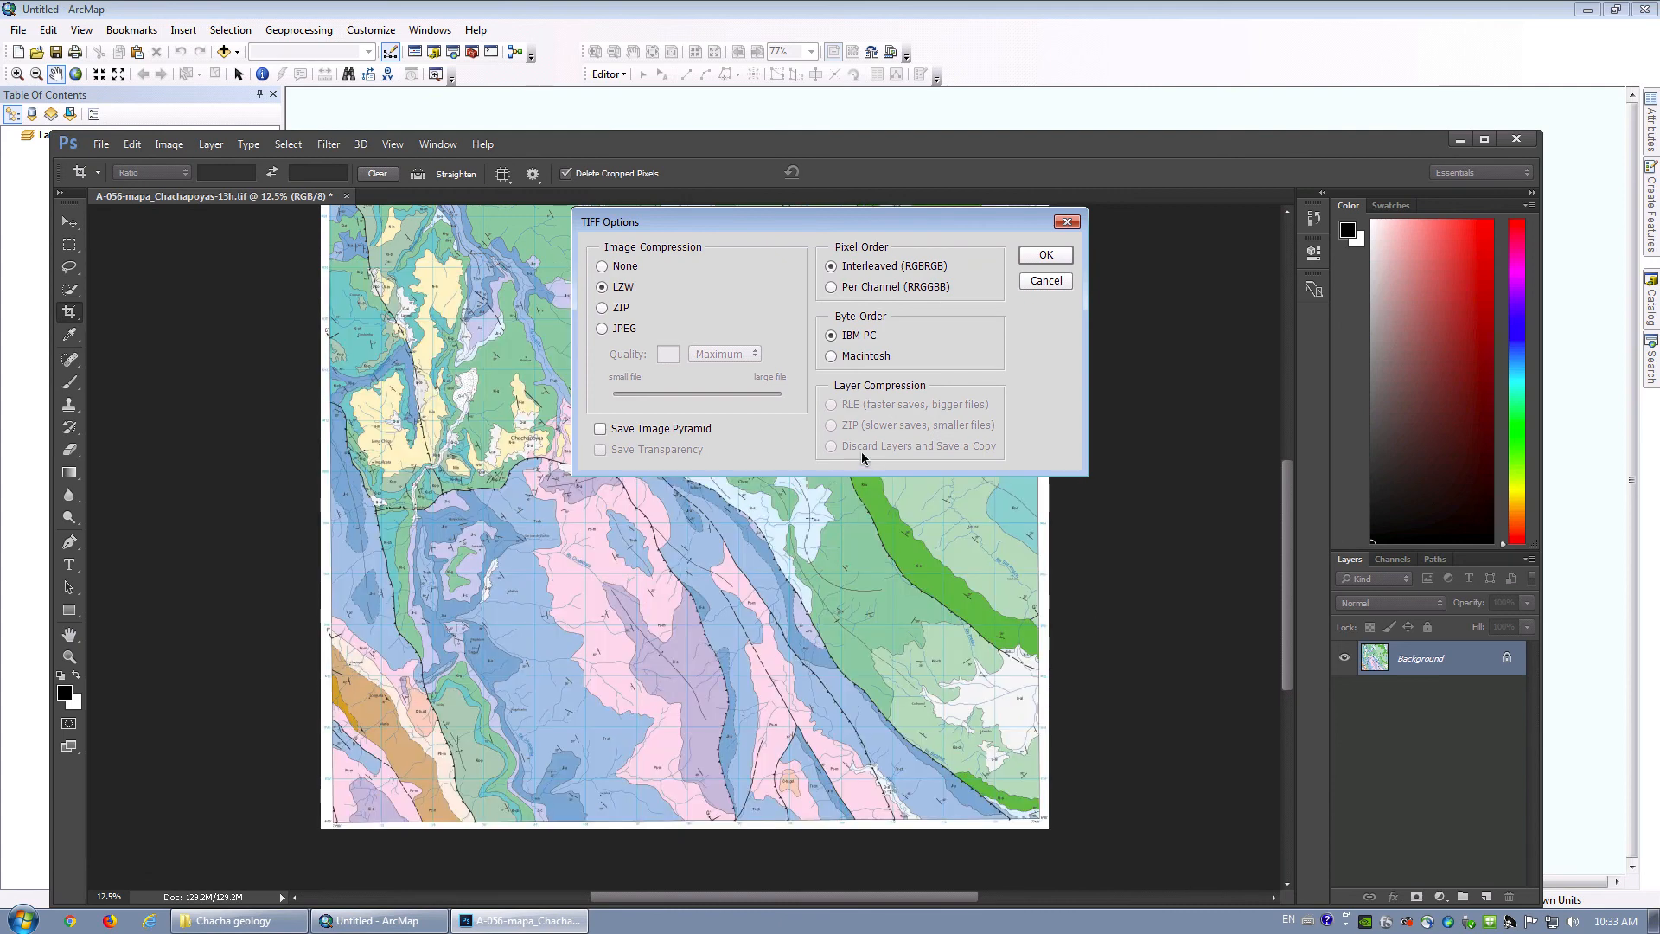
click(1040, 256)
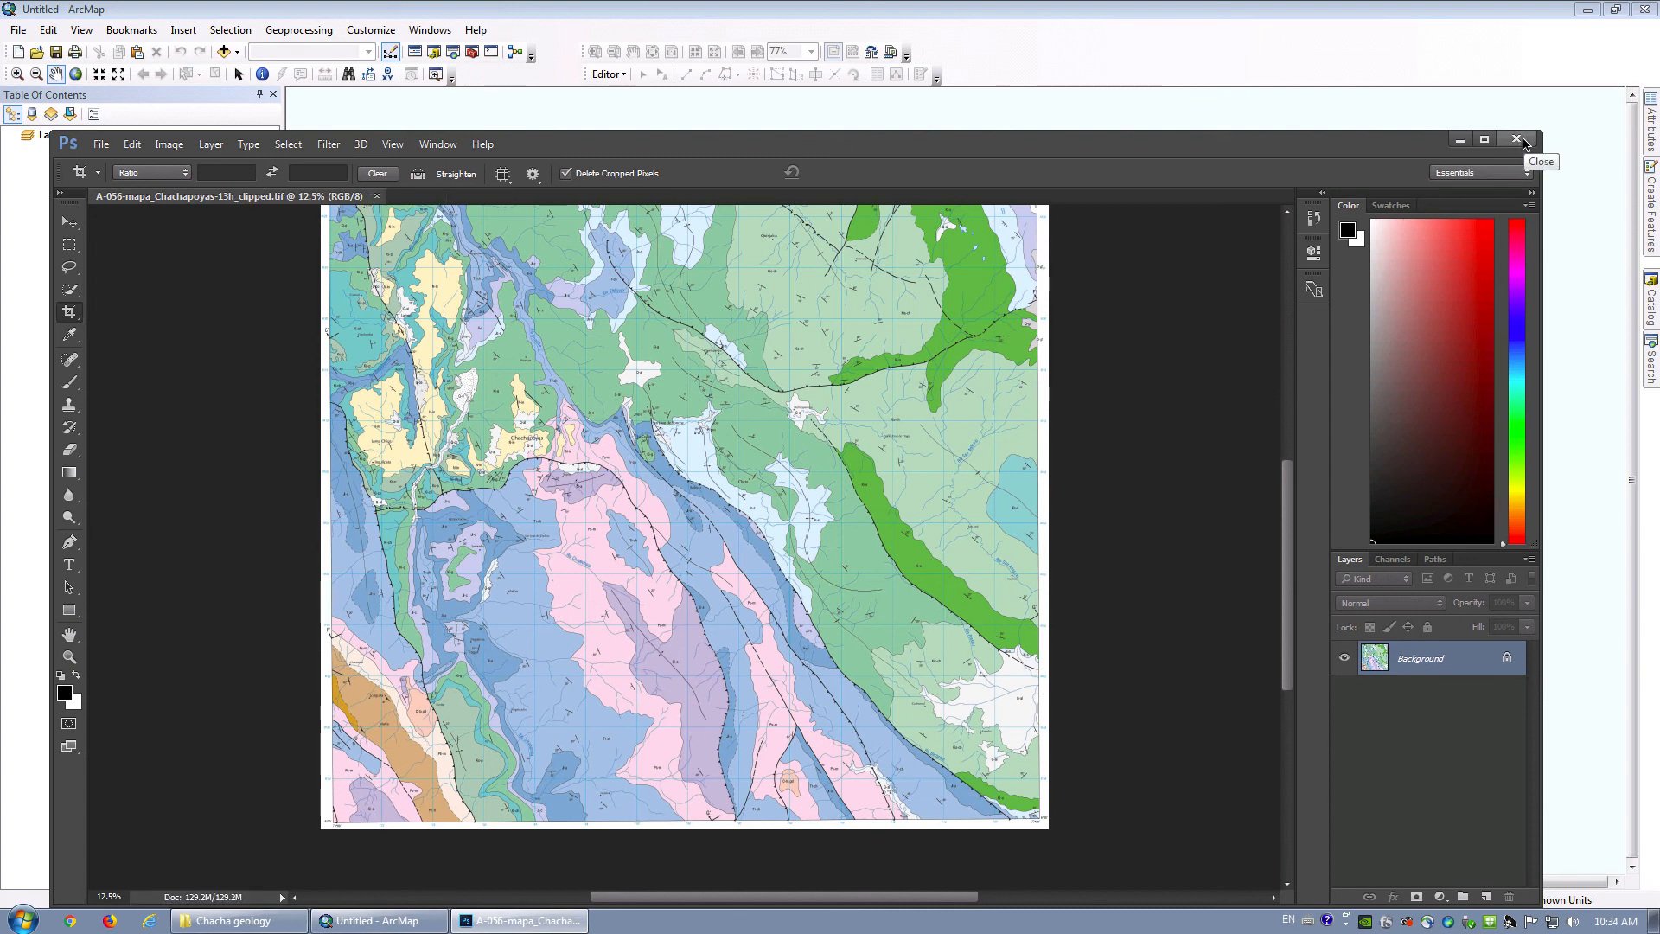
click(1517, 139)
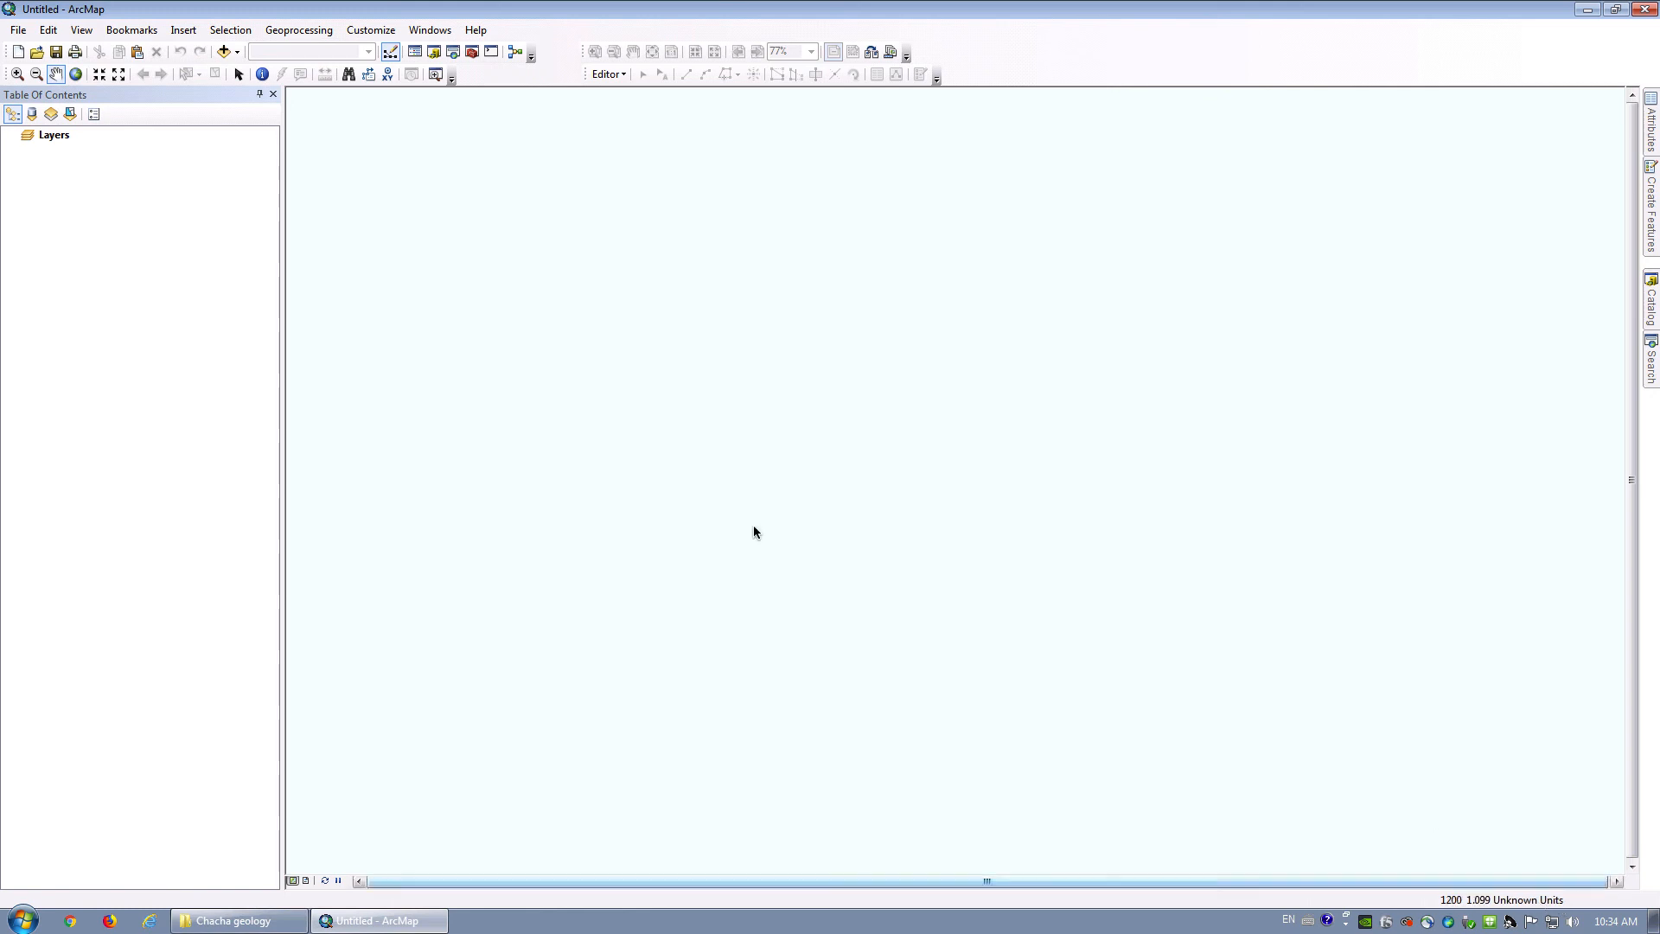
Open the data frame's coordinate system settings and expand the projected UTM systems for WGS 1984, Southern Hemisphere.
click(47, 136)
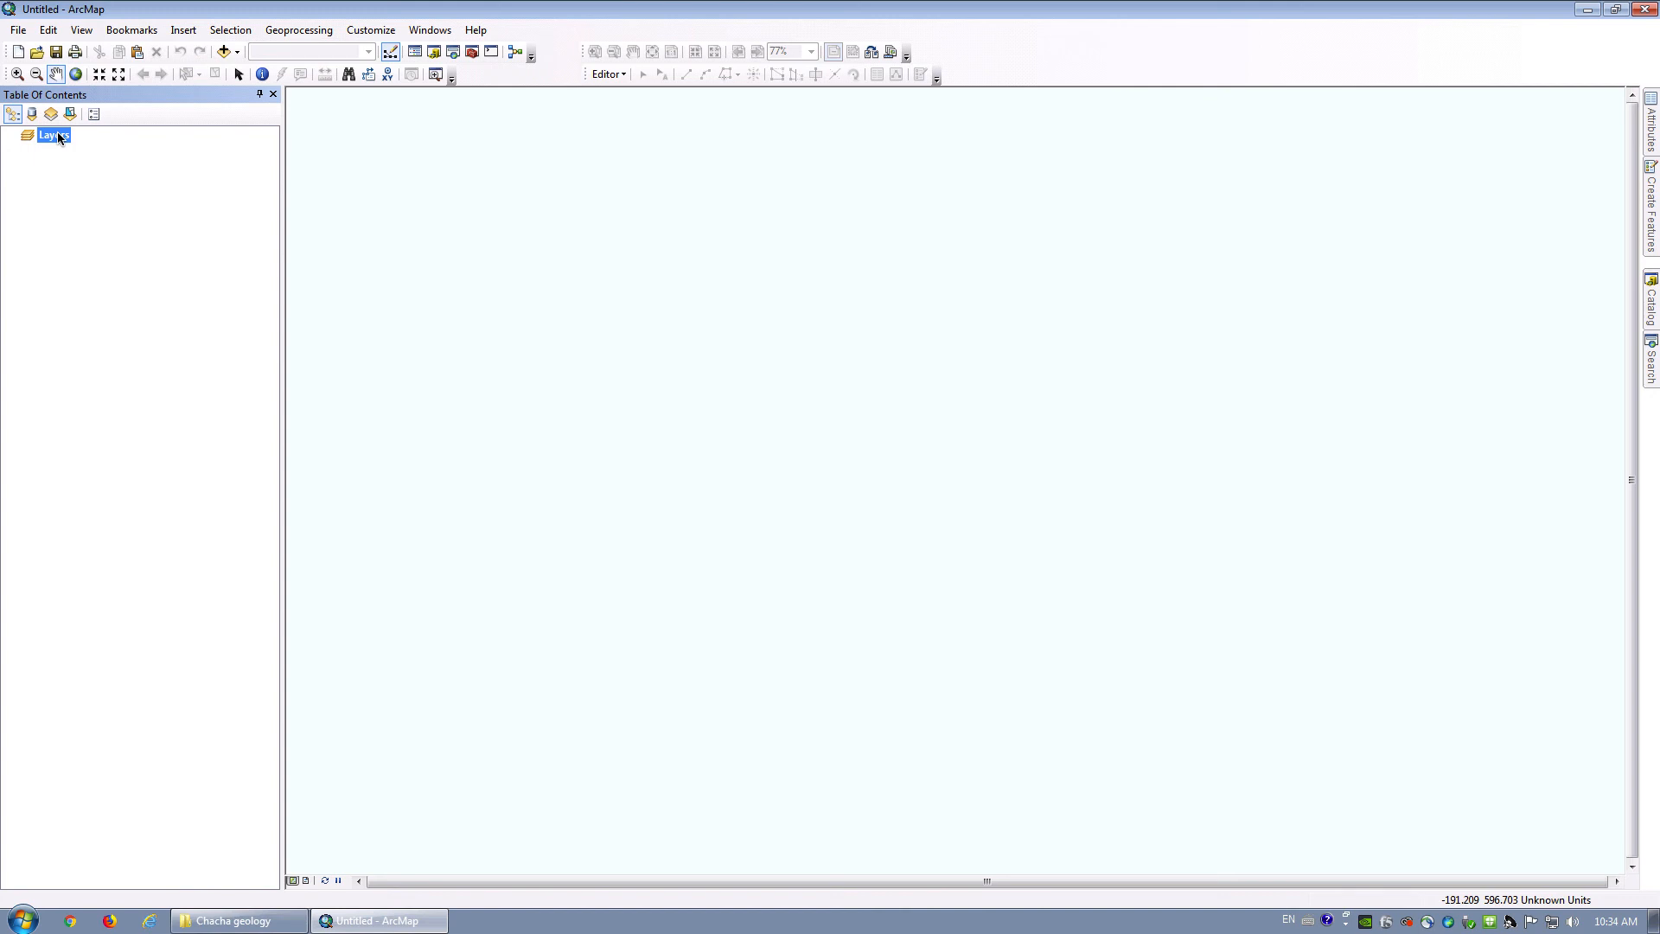
right_click(57, 135)
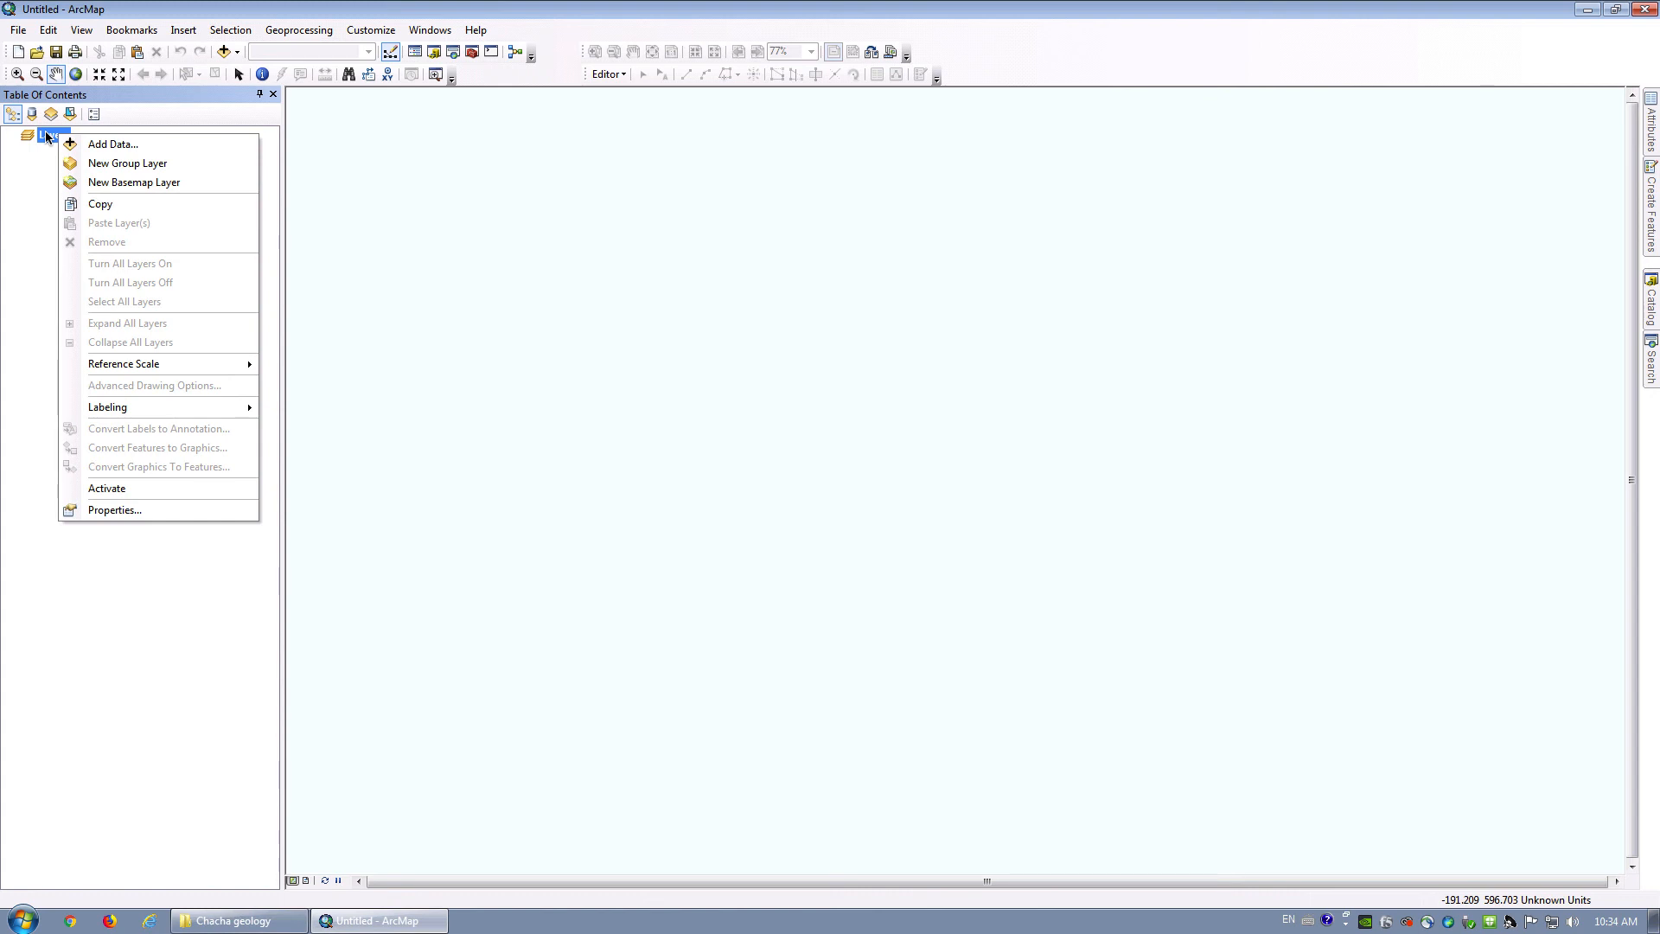
click(124, 511)
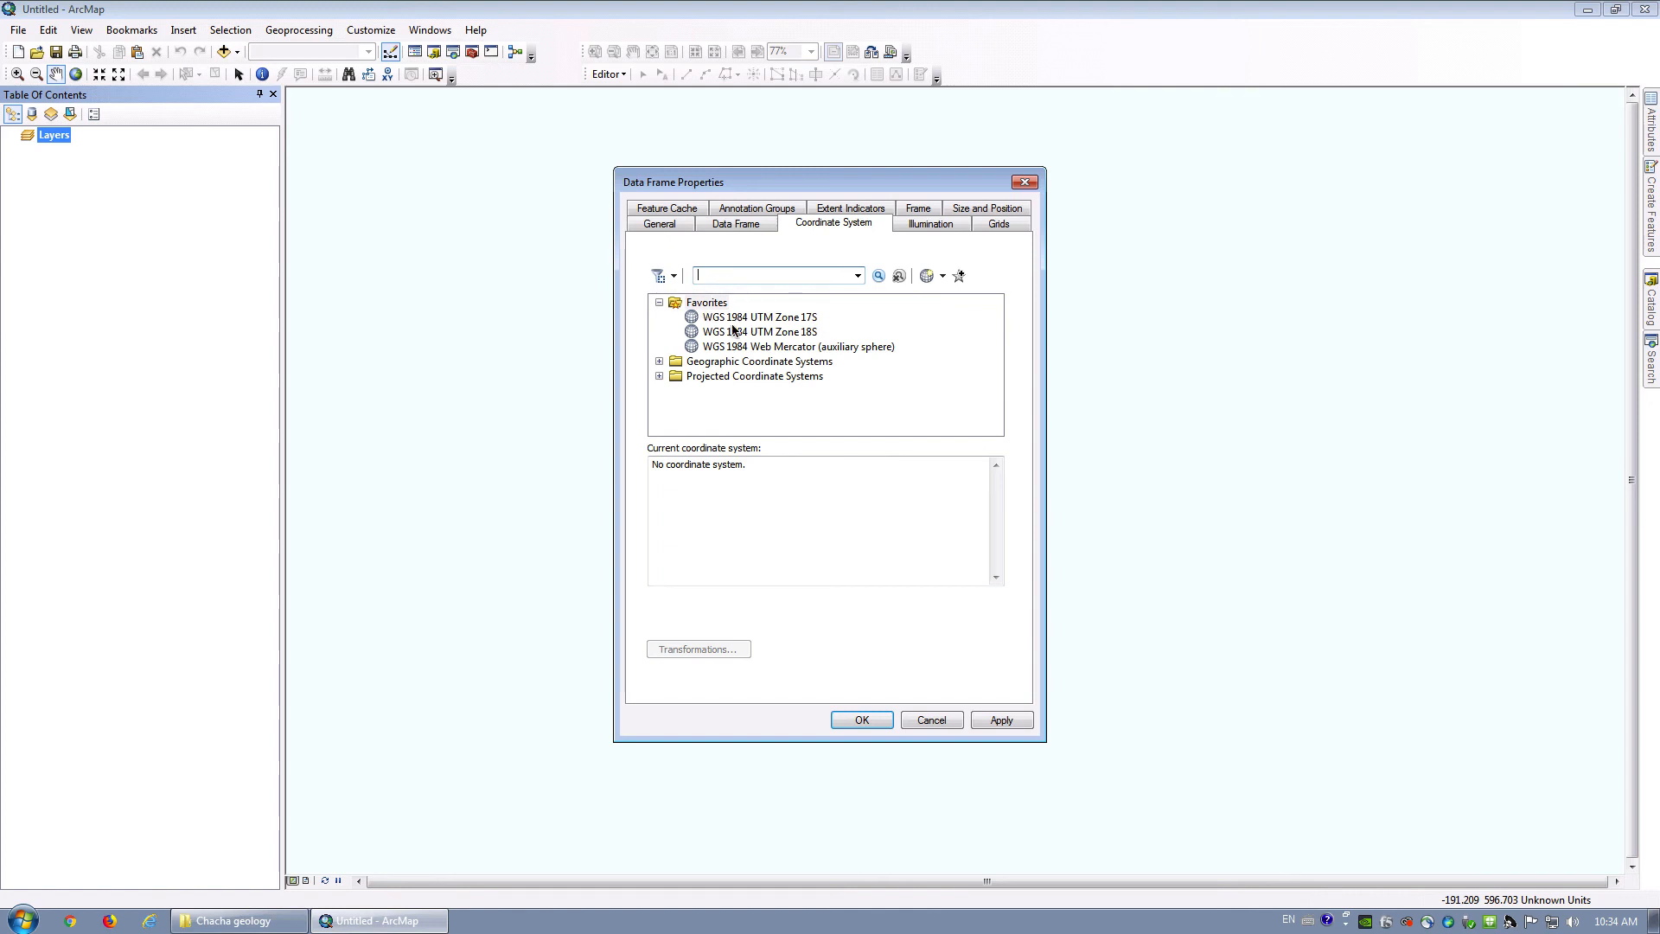
click(659, 376)
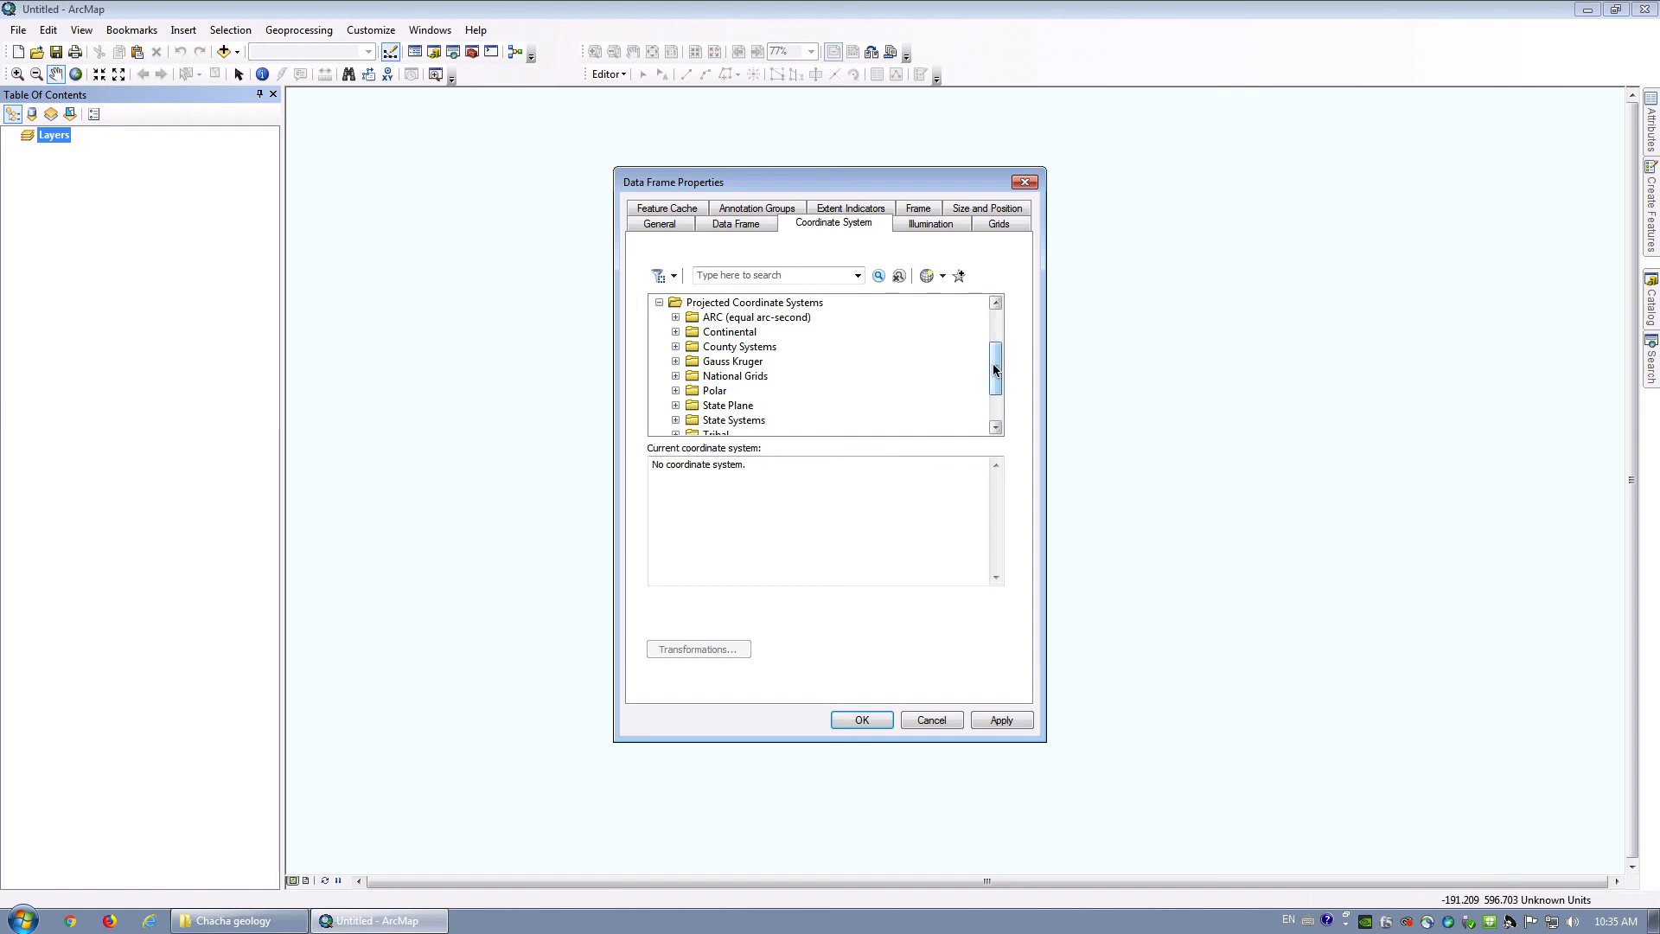
scroll(995, 370, down, 2)
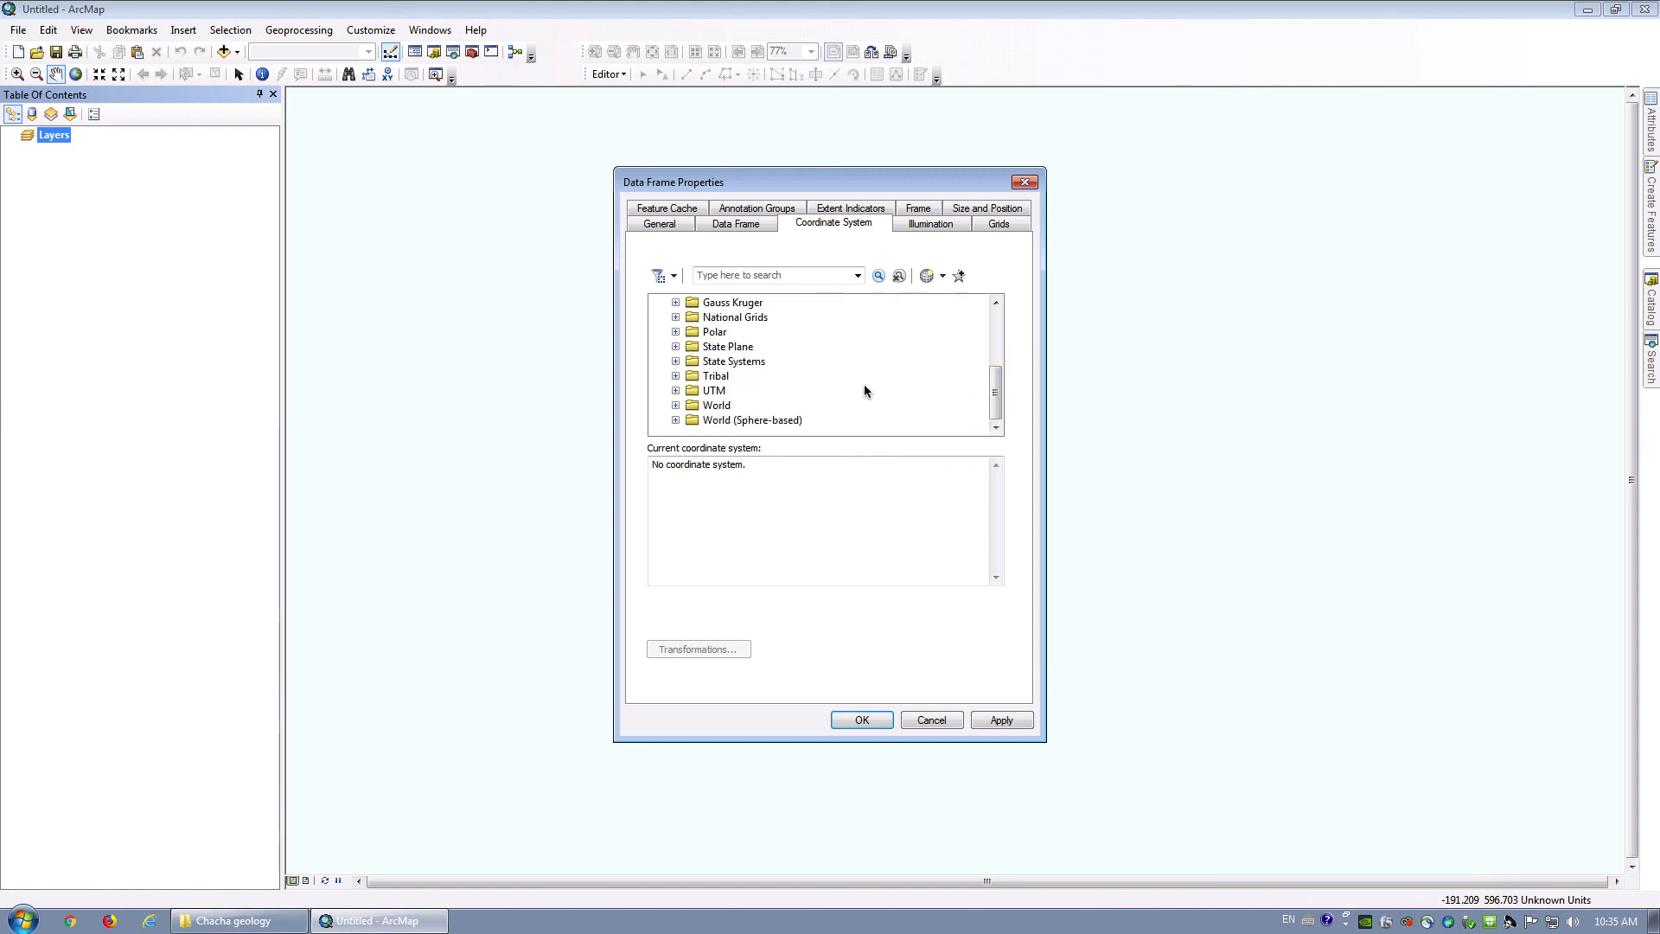
click(675, 390)
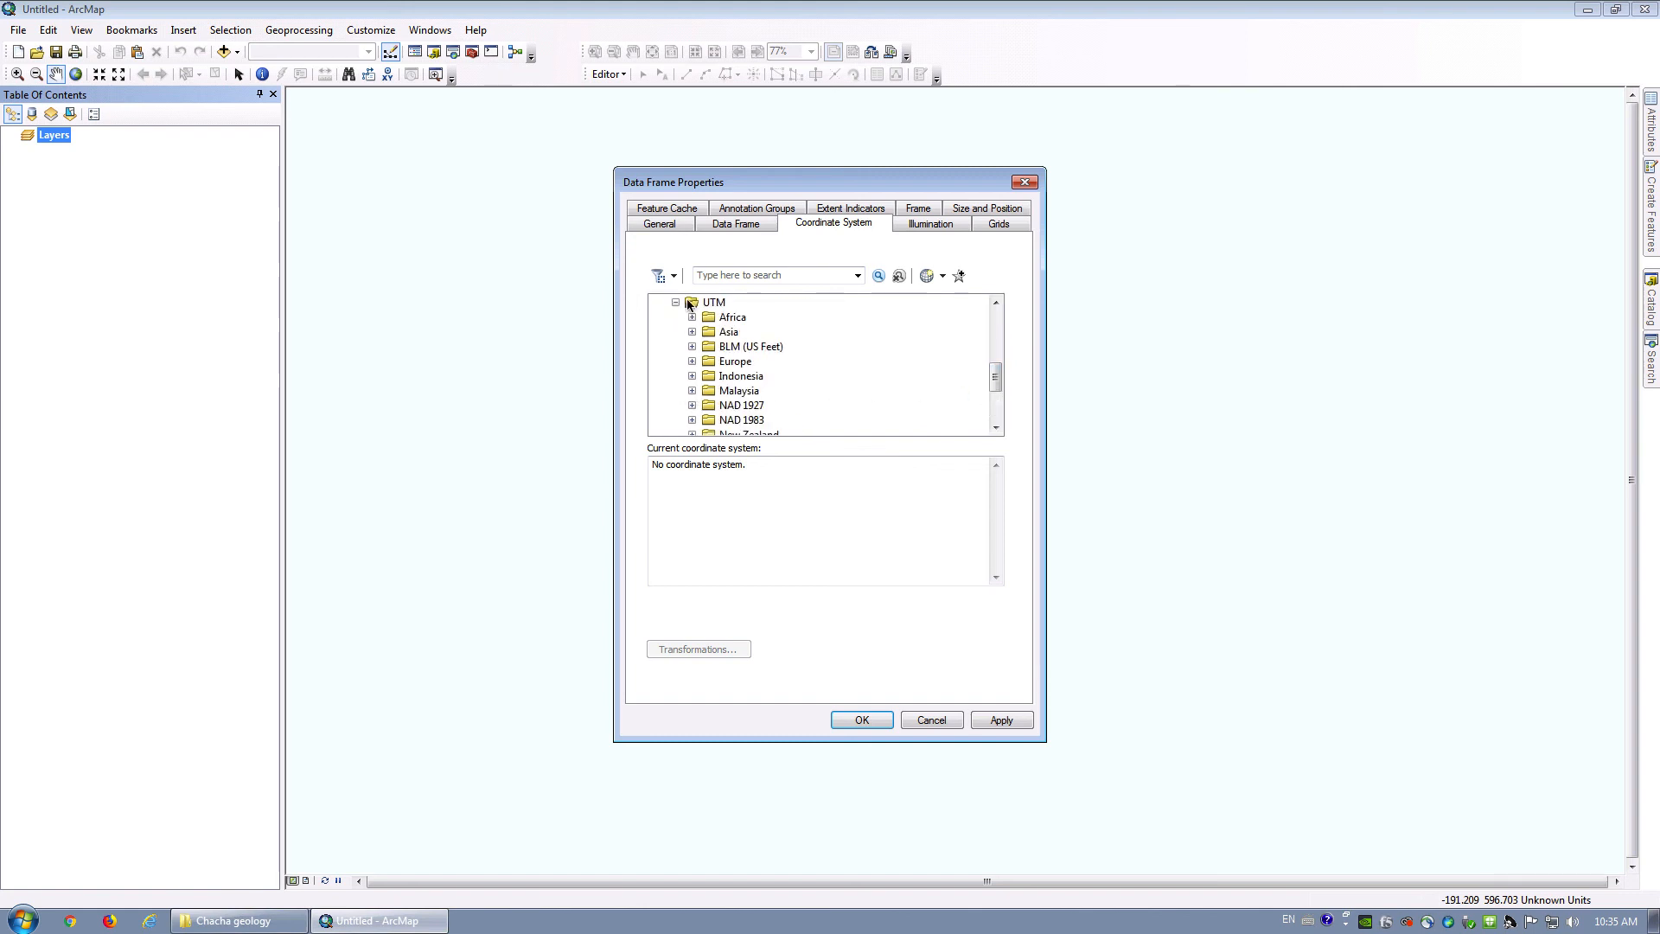
scroll(986, 381, down, 2)
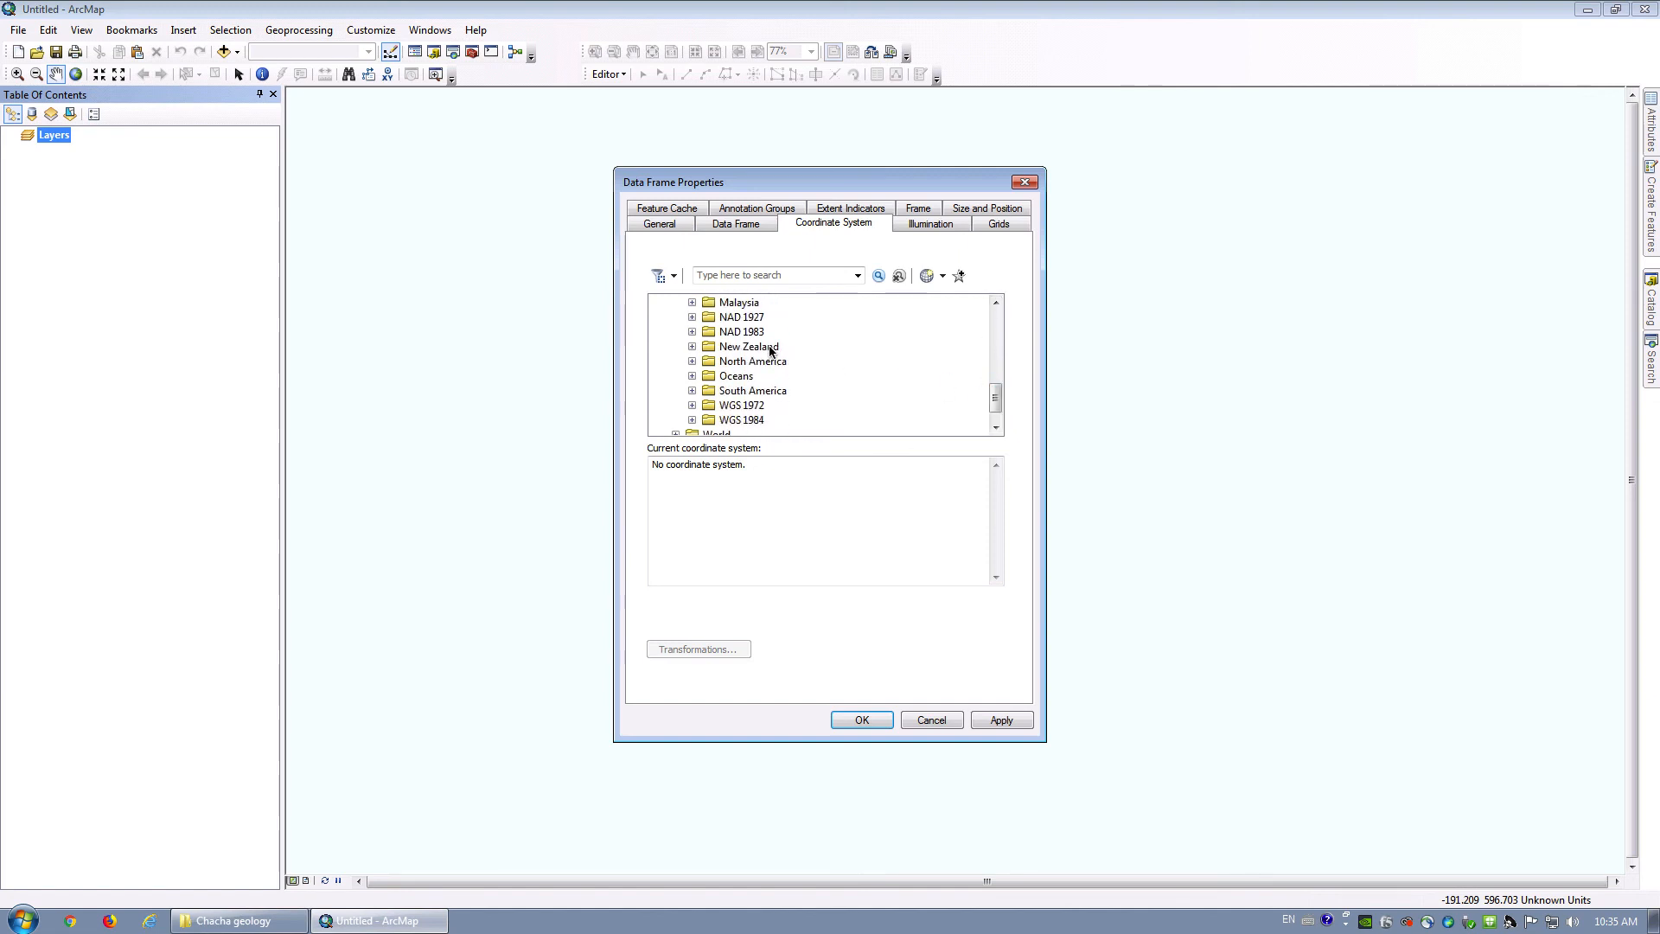
click(692, 420)
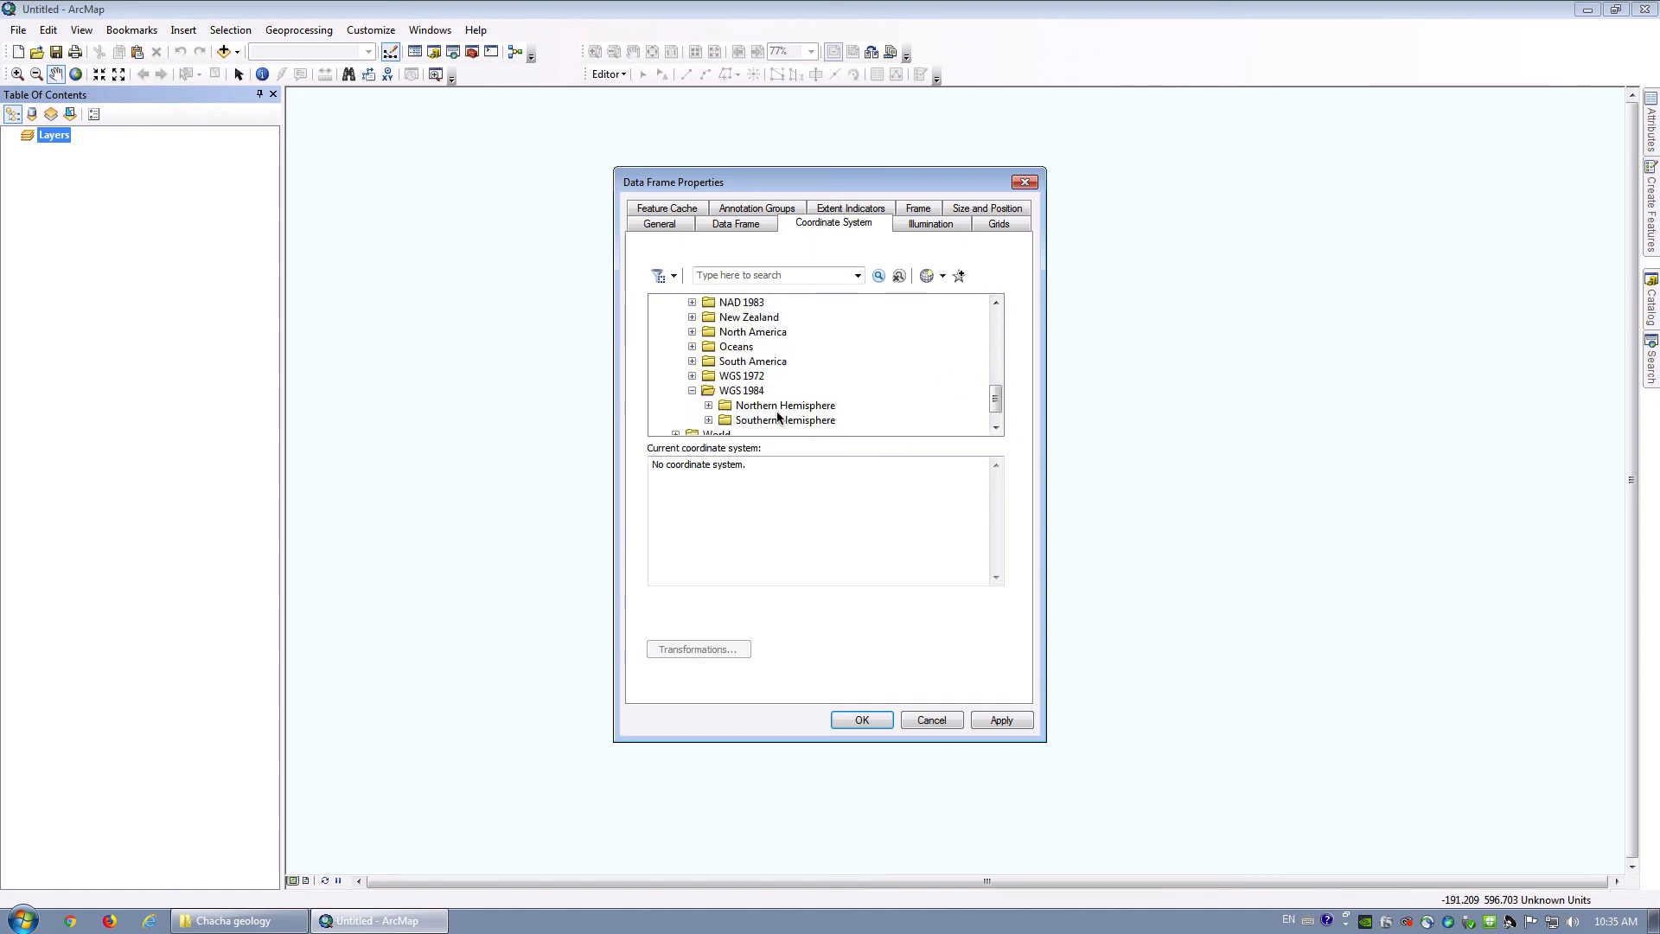
click(708, 420)
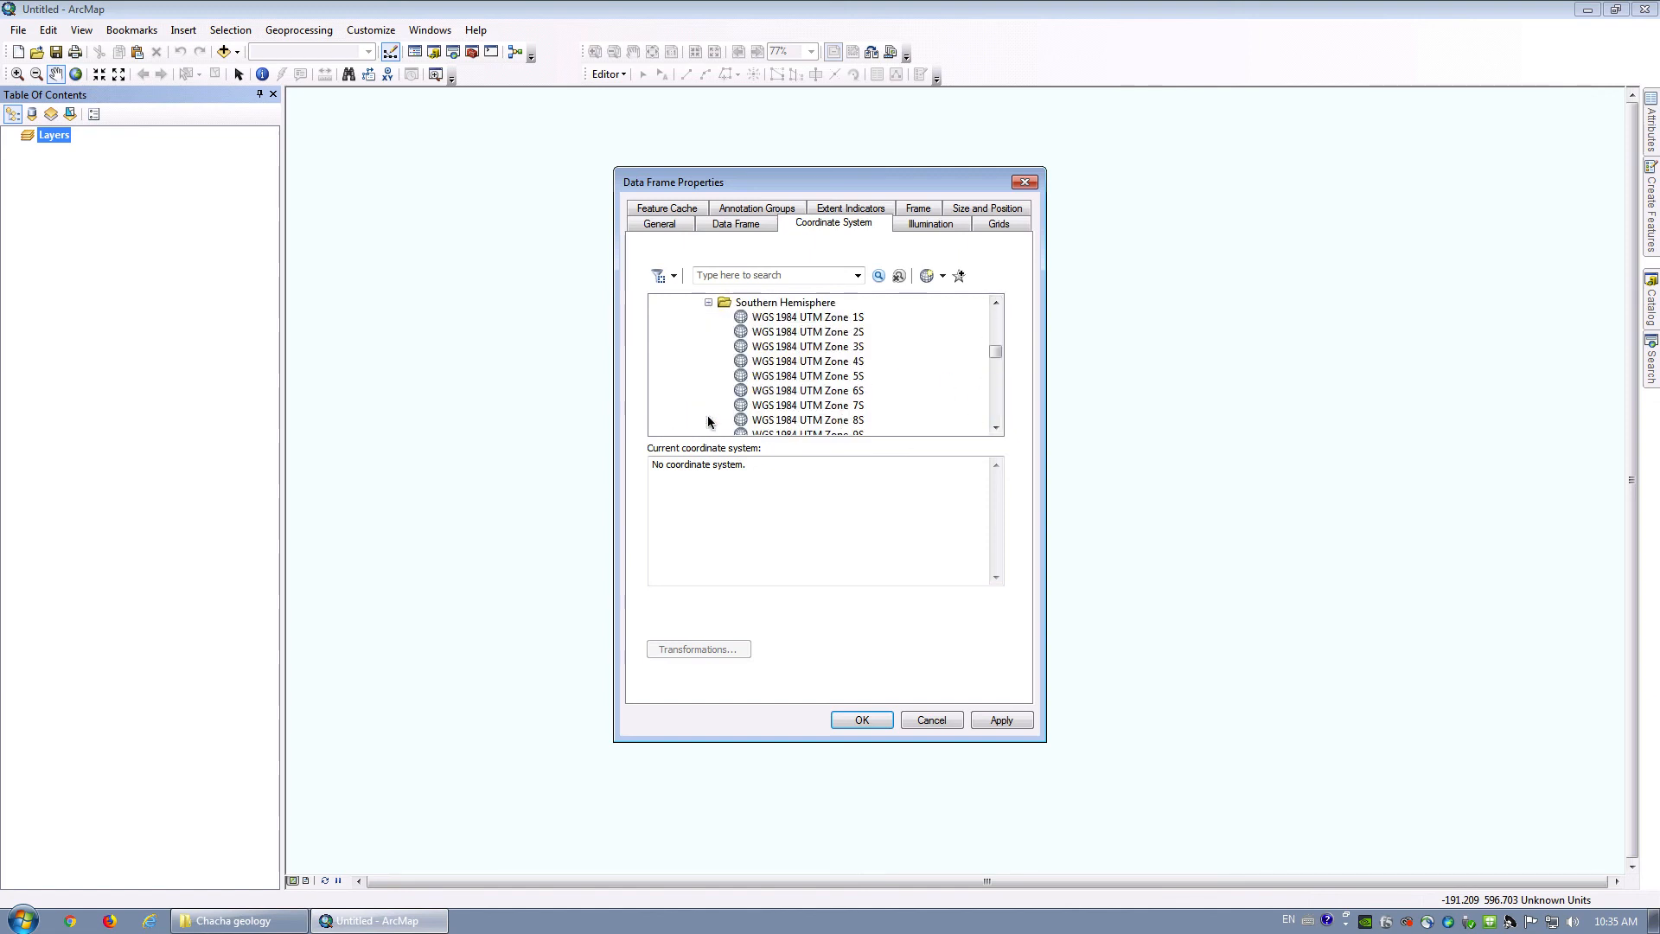
Assign the WGS 1984 UTM Zone 18S coordinate system to the data frame and apply it.
click(995, 427)
click(995, 428)
click(996, 428)
click(995, 429)
click(995, 428)
click(996, 428)
click(995, 428)
click(996, 428)
click(996, 428)
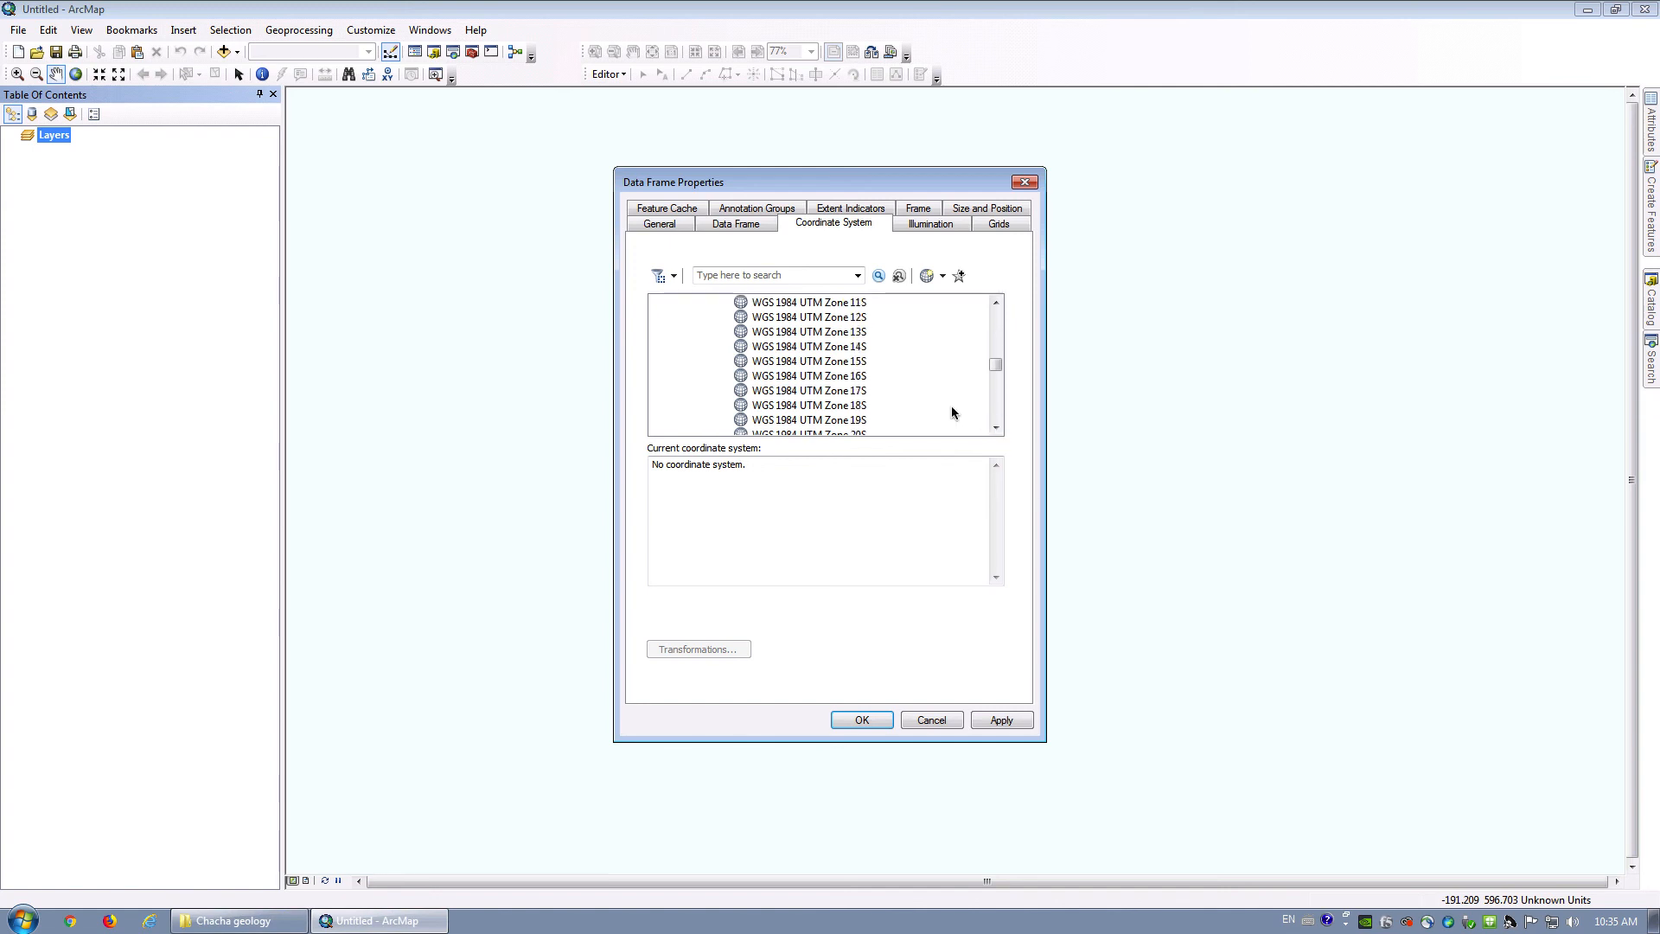
click(842, 407)
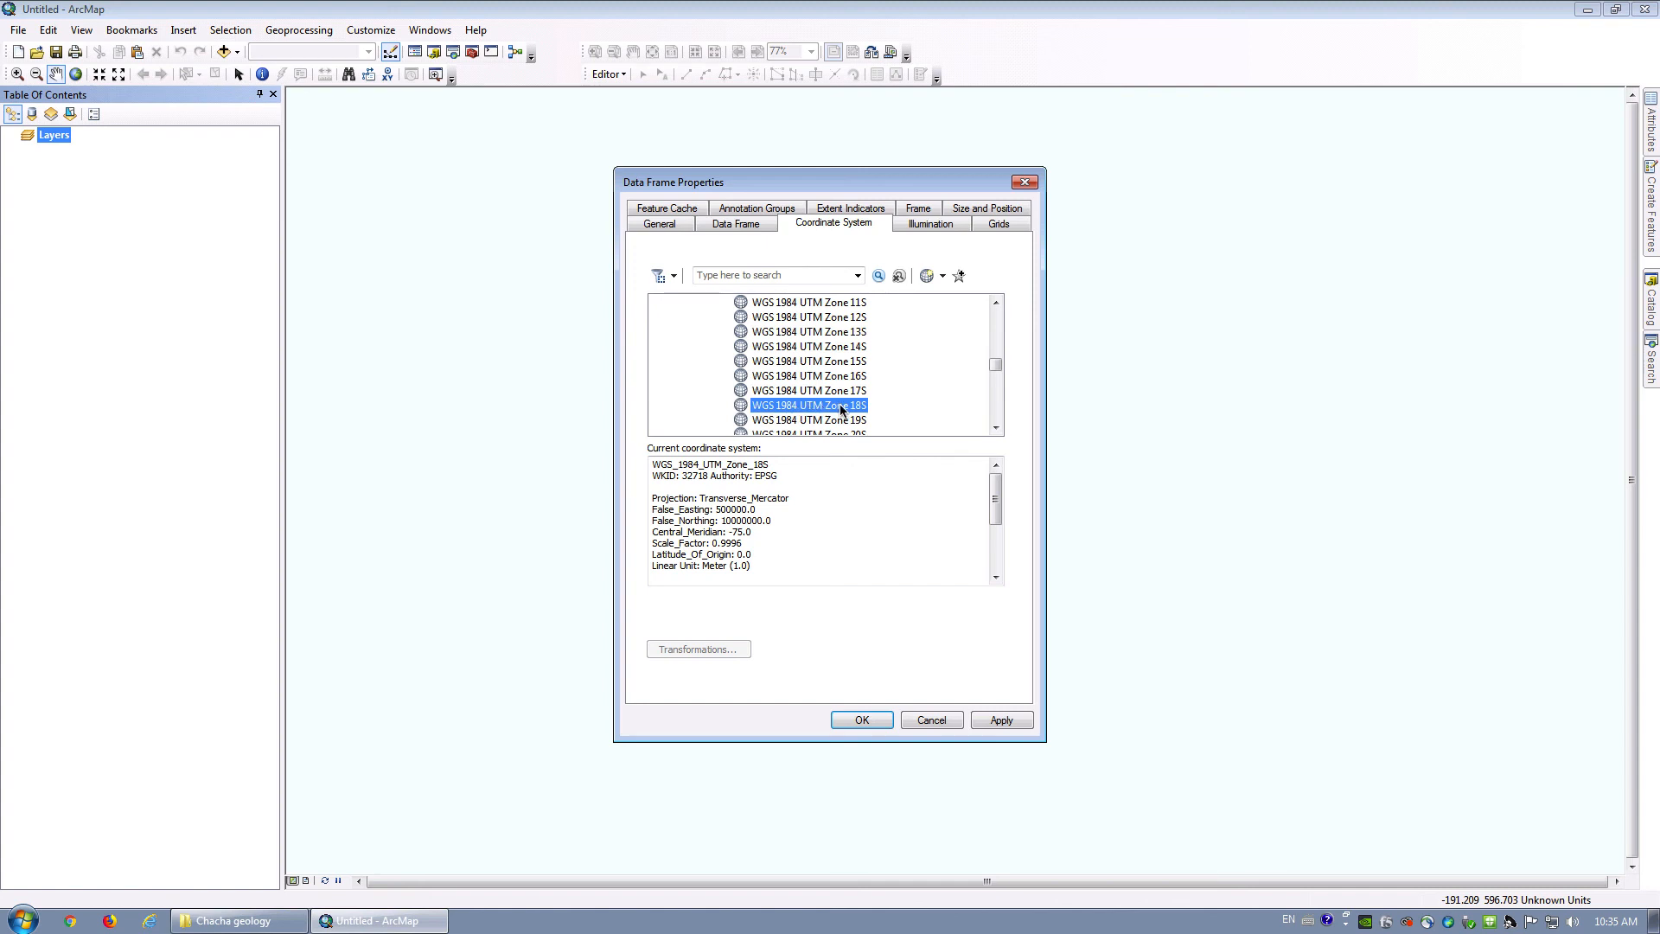
click(1003, 721)
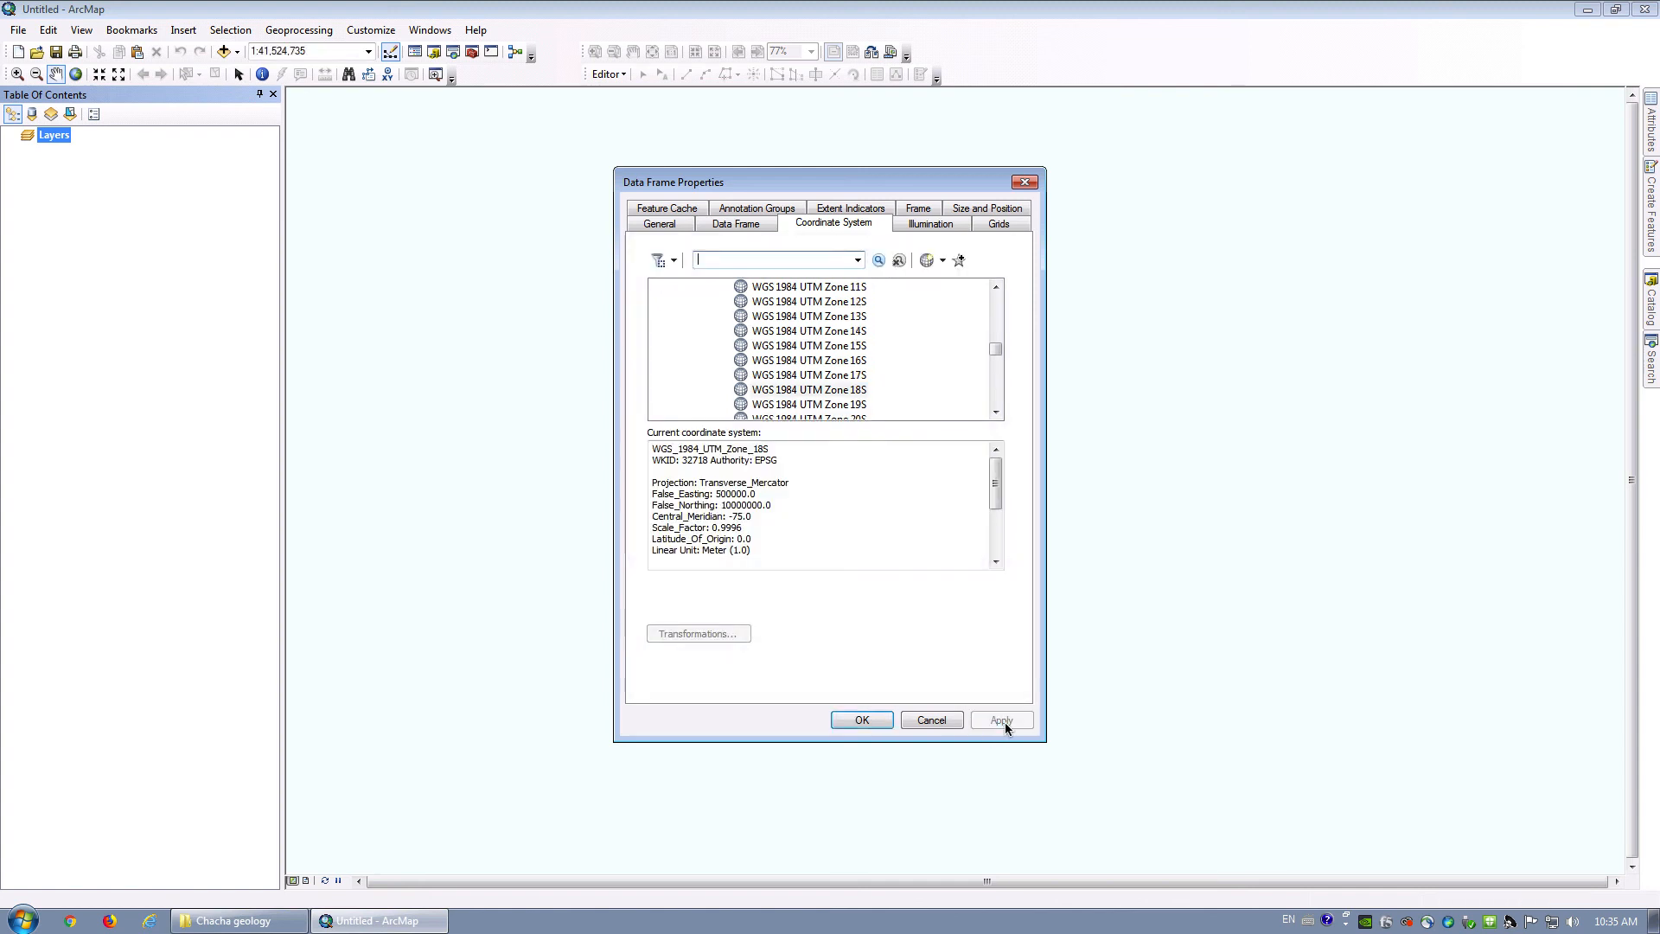
click(856, 719)
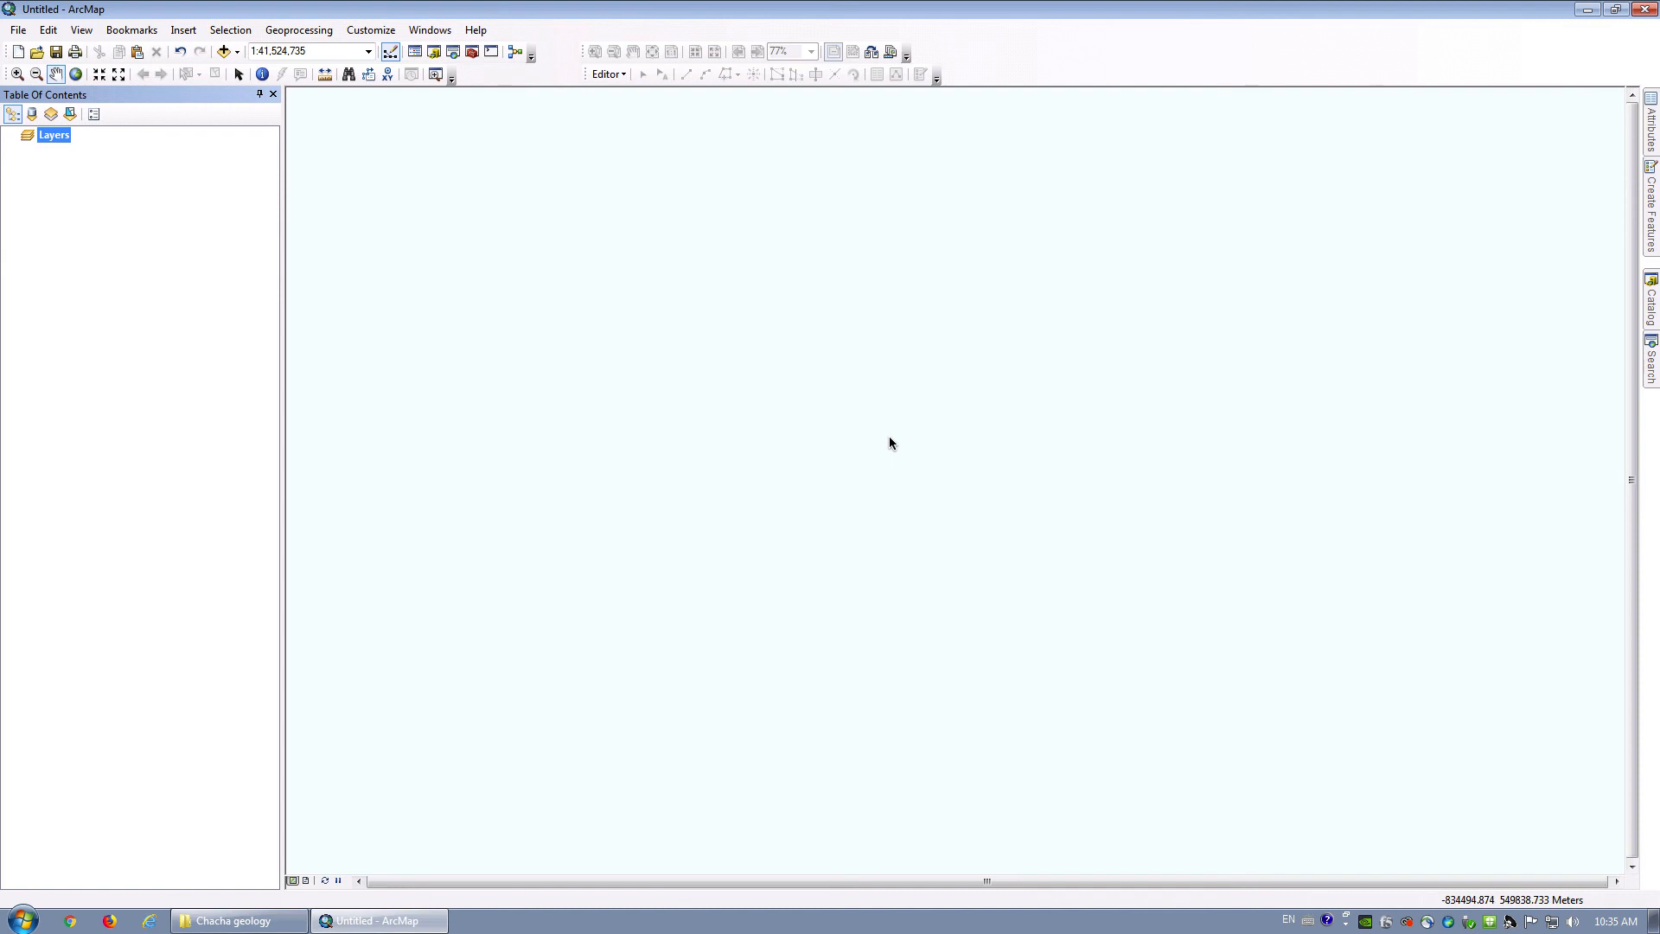
Add the raster A-056-mapa_Chachapoyas-13h_clipped.tif from the Chacha geology folder to the map, accepting its missing spatial reference.
click(224, 51)
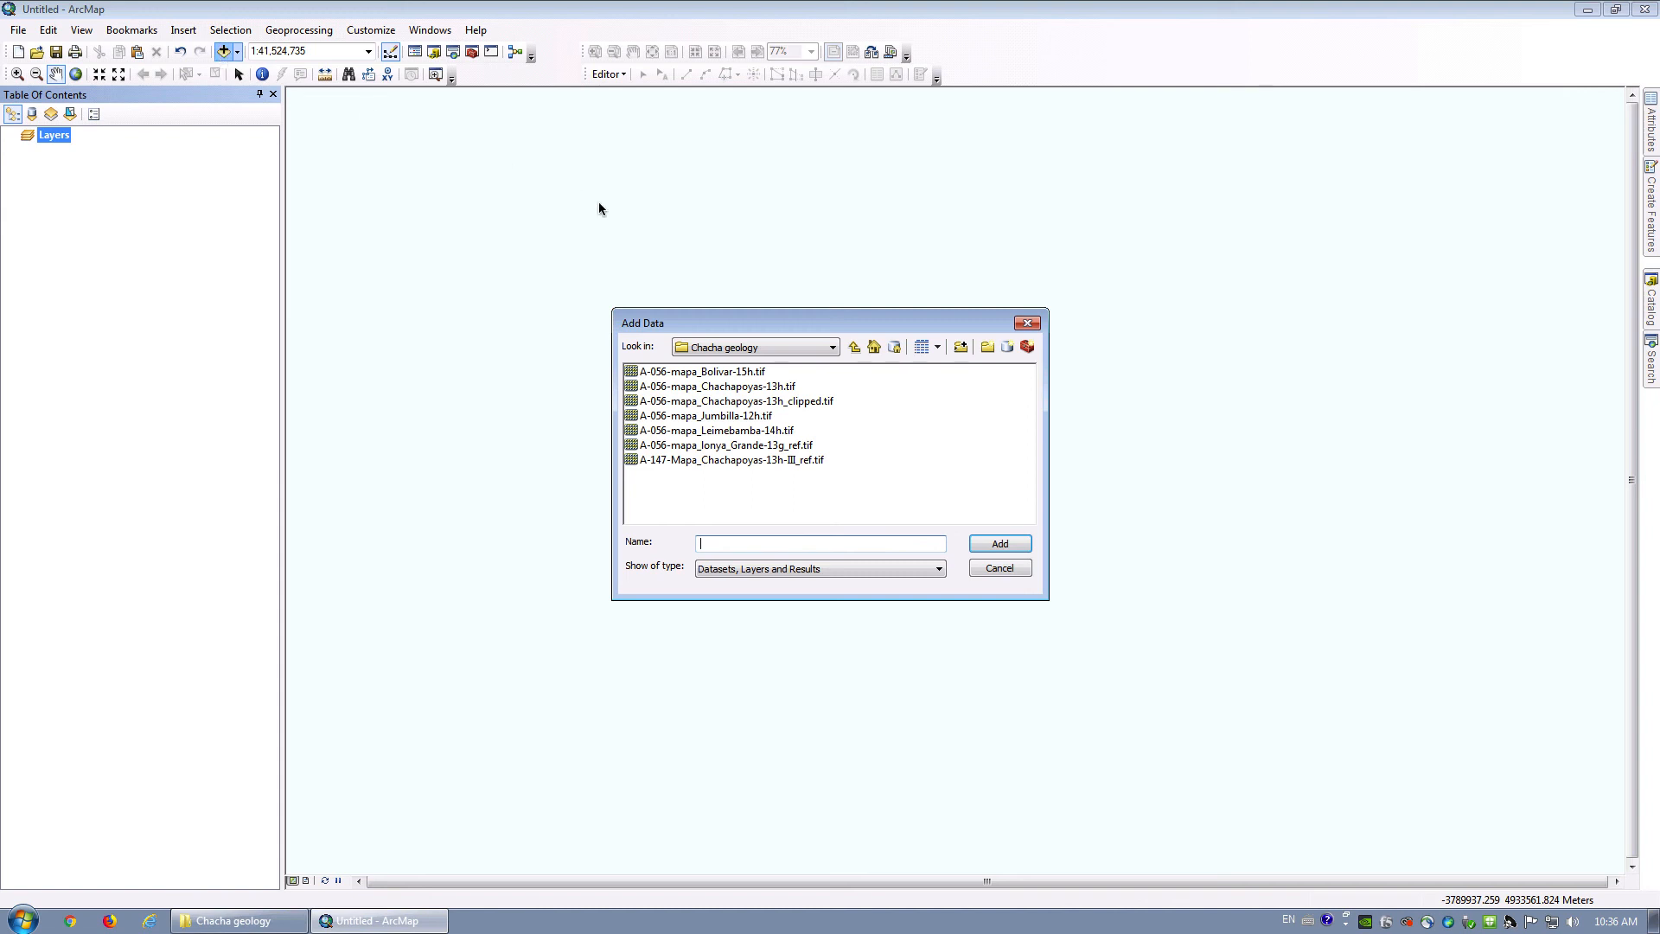
click(738, 402)
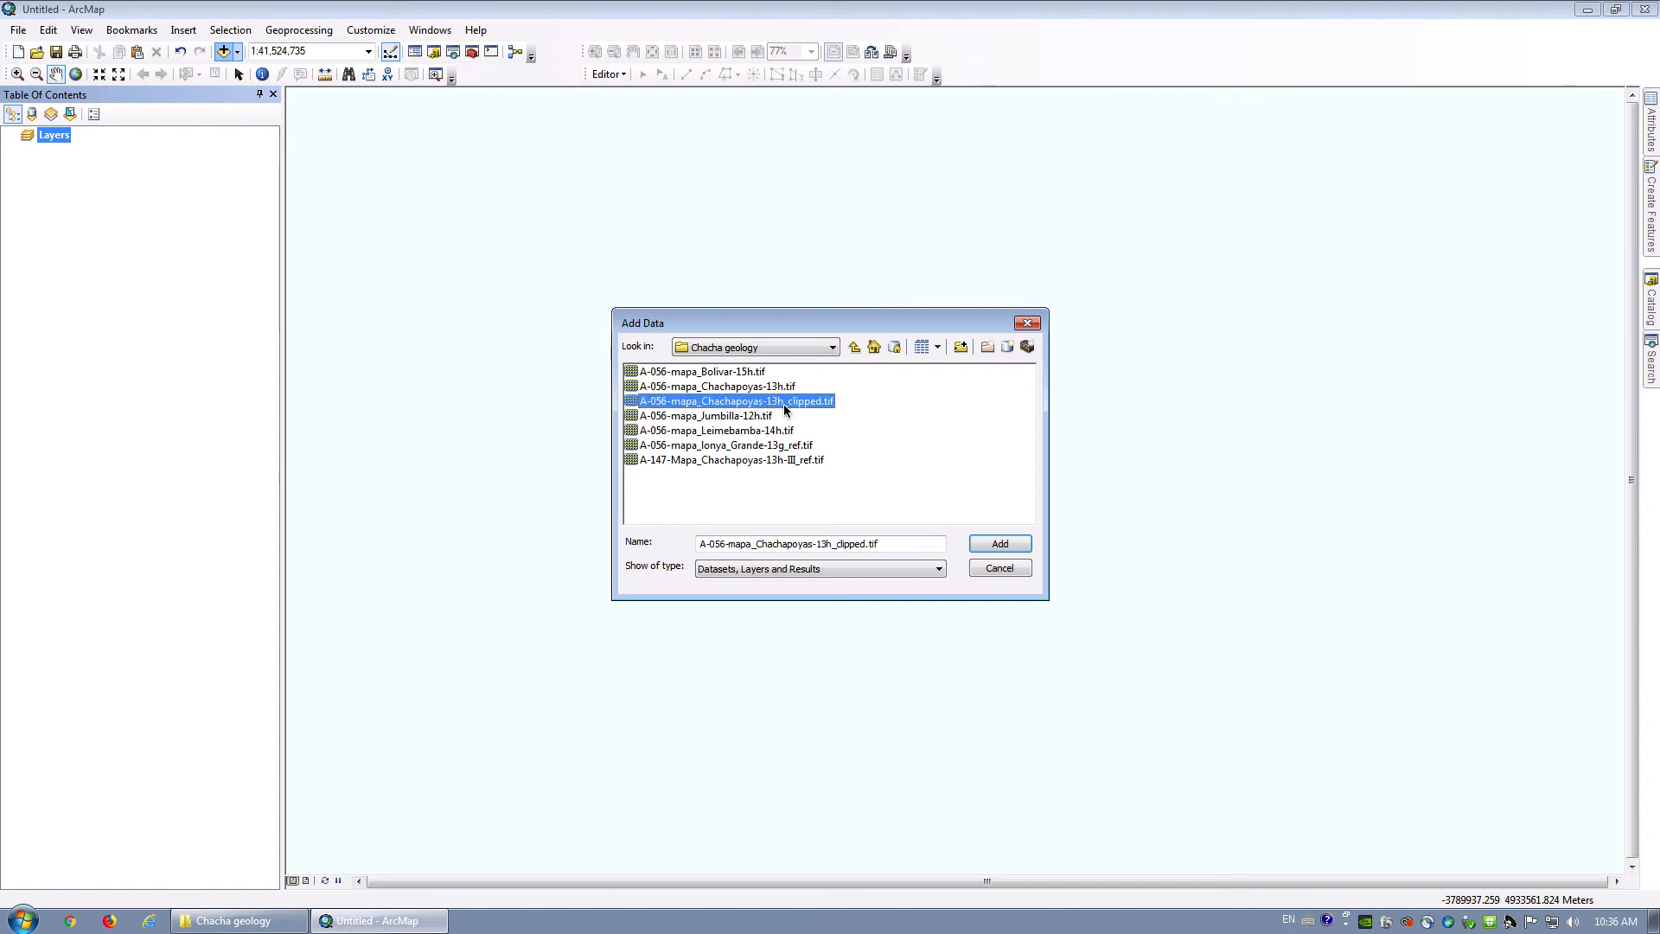
click(1009, 547)
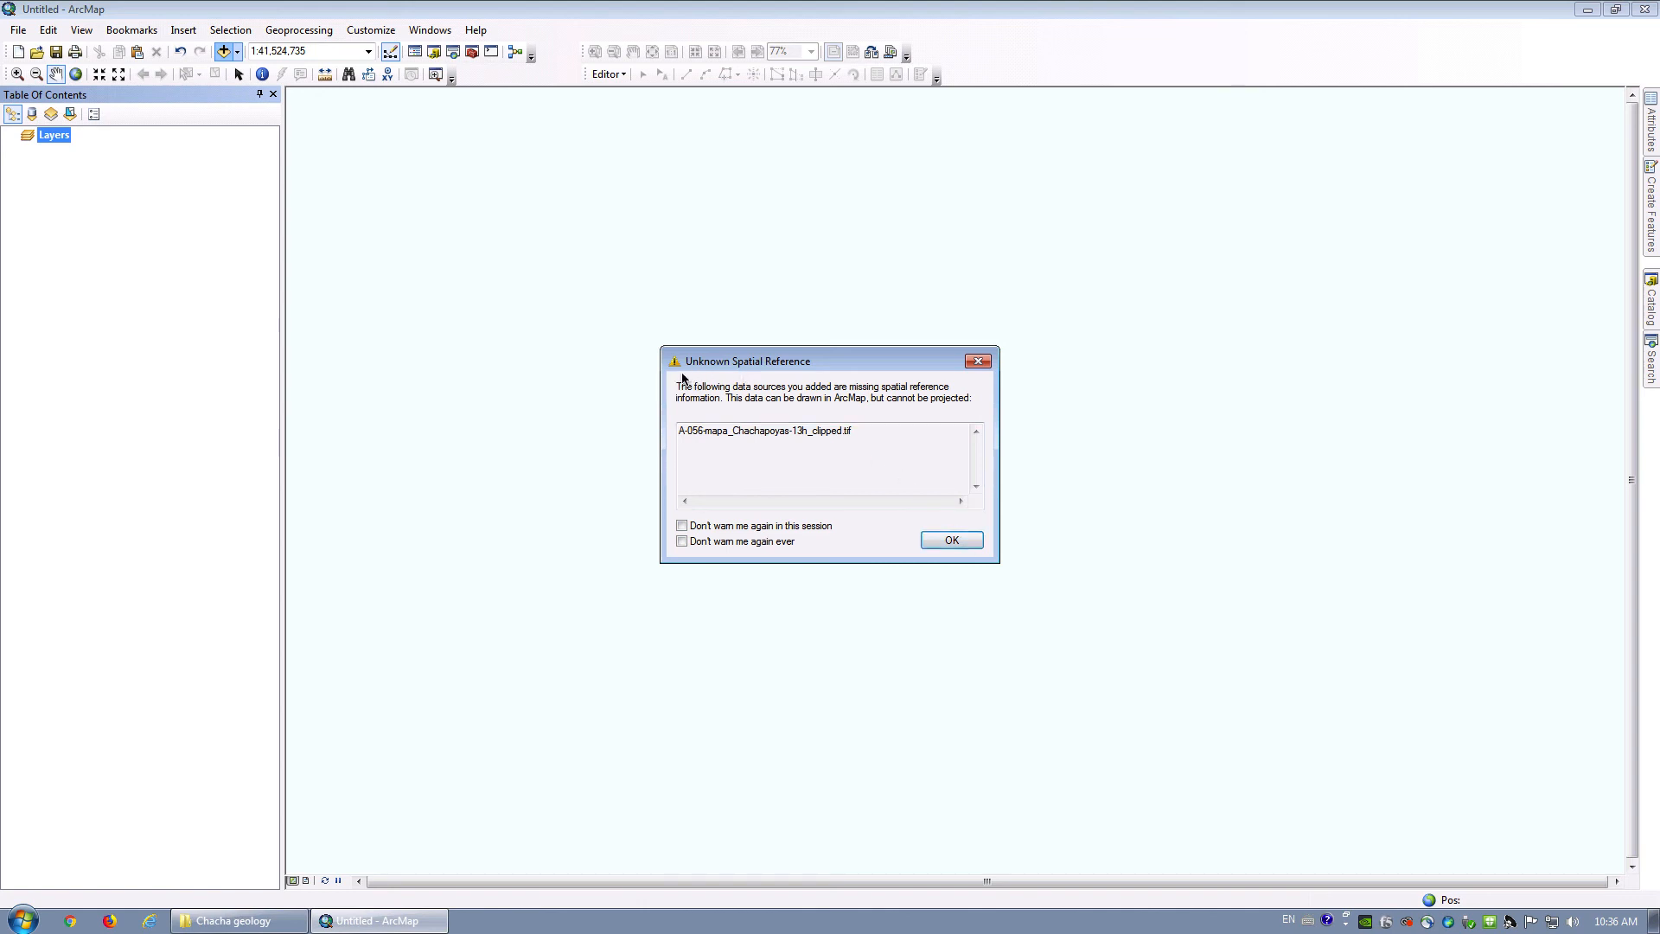
click(949, 541)
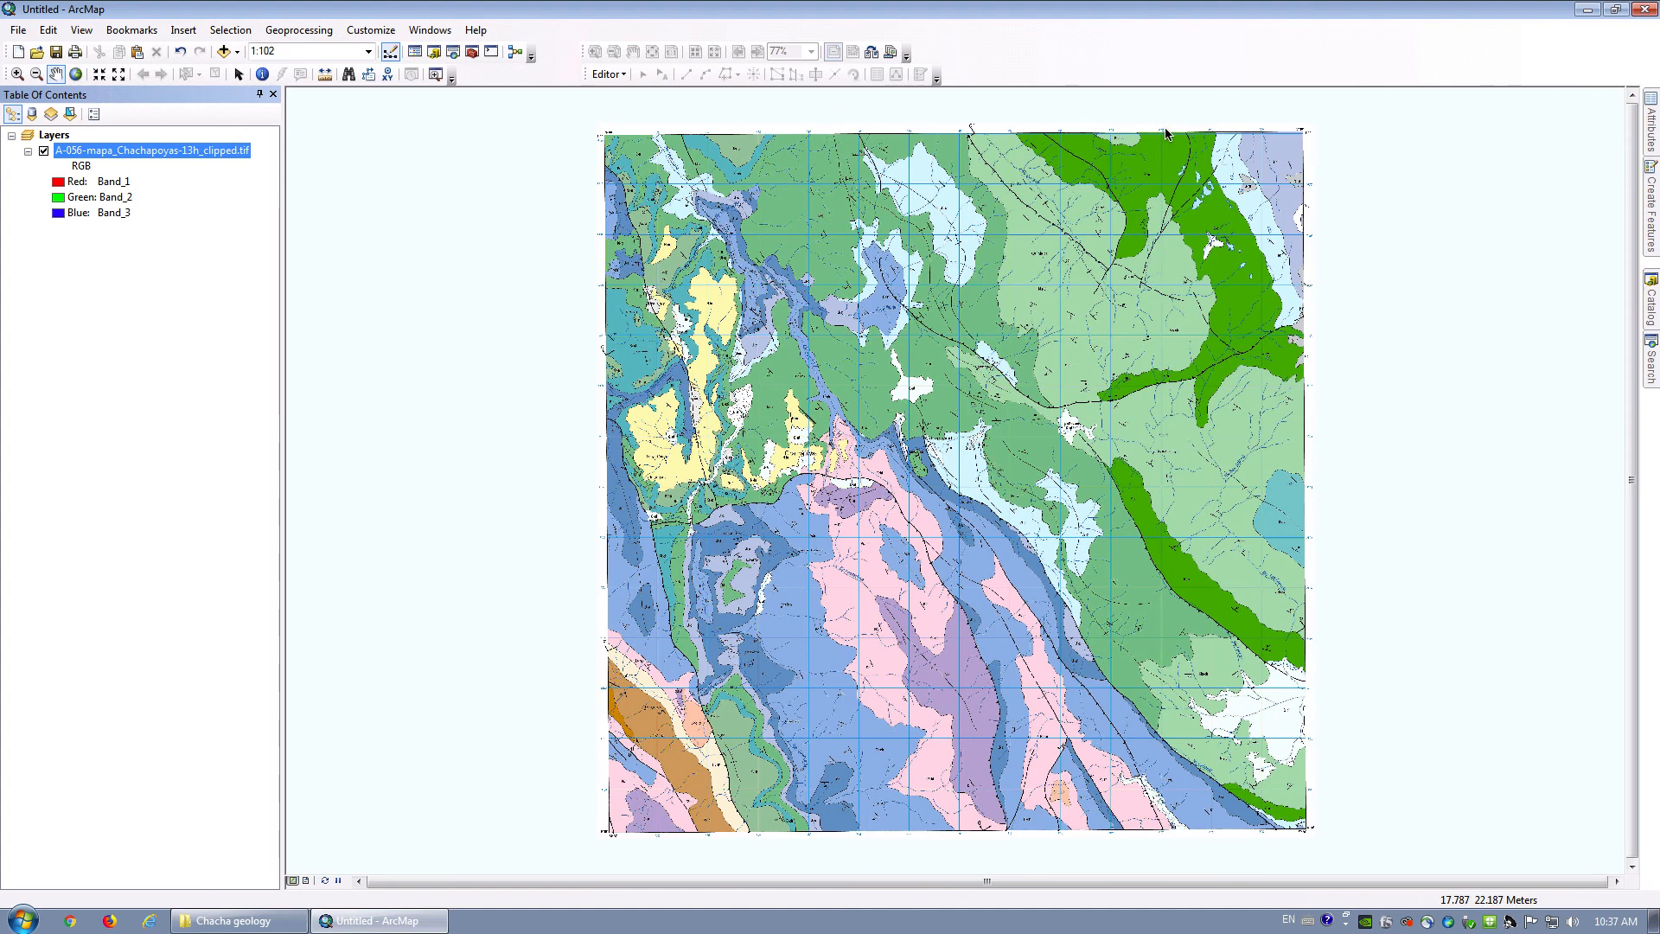
Examine the latitude, longitude and UTM grid labels around the northwest corner of the Chachapoyas map.
click(17, 74)
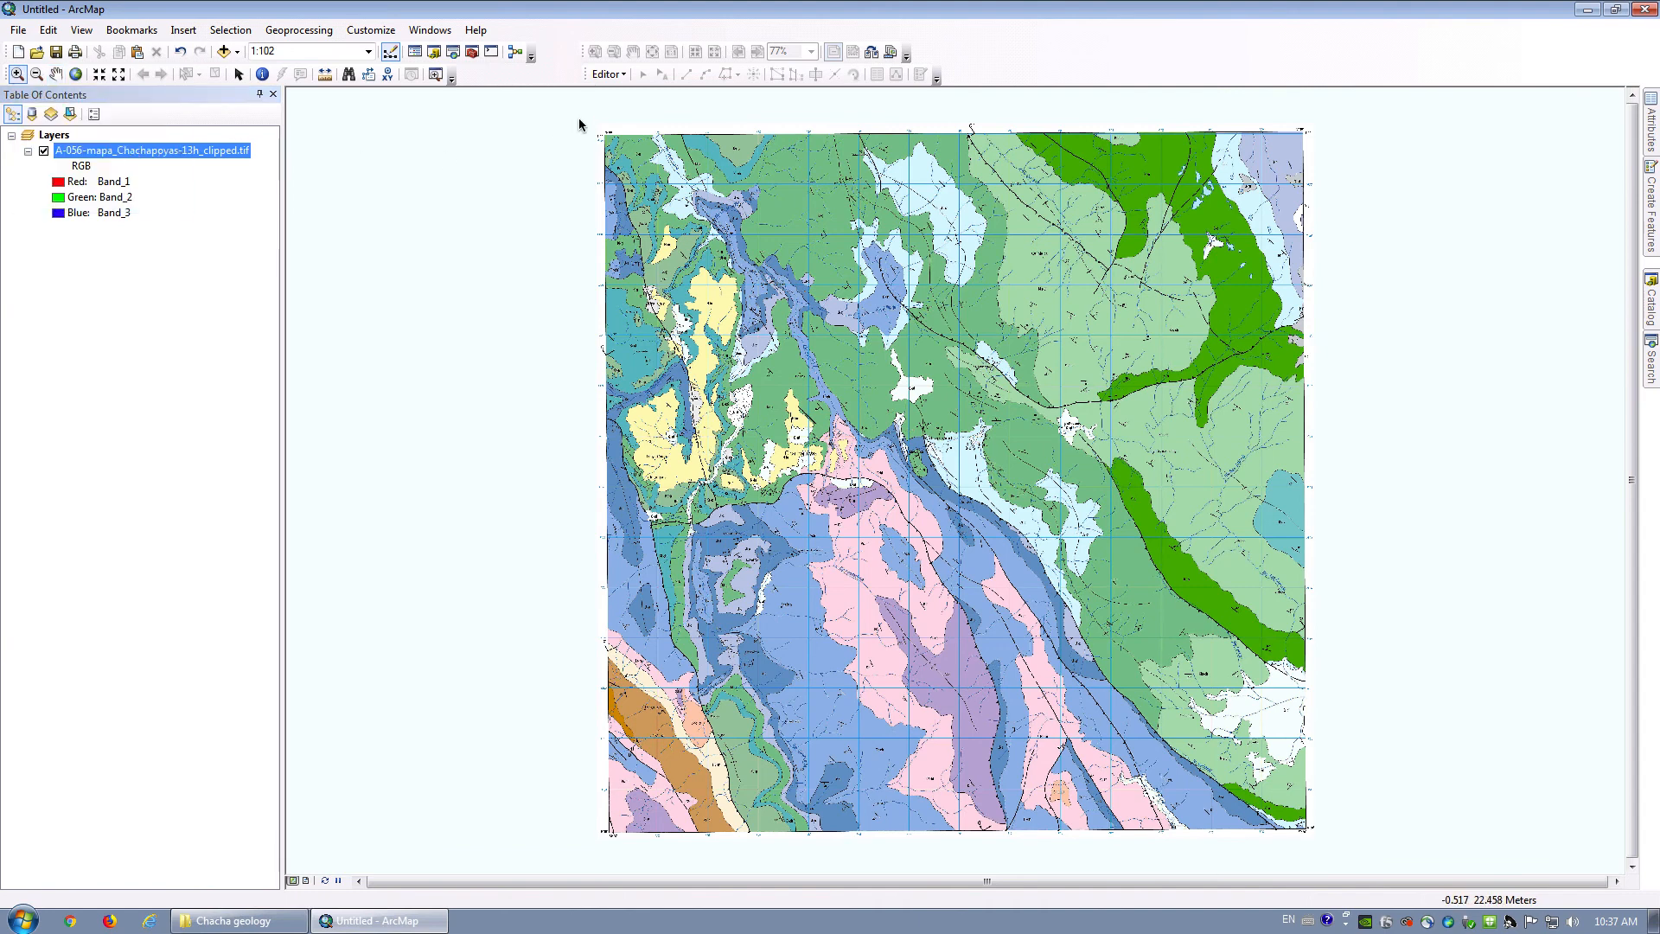
drag(579, 120, 636, 160)
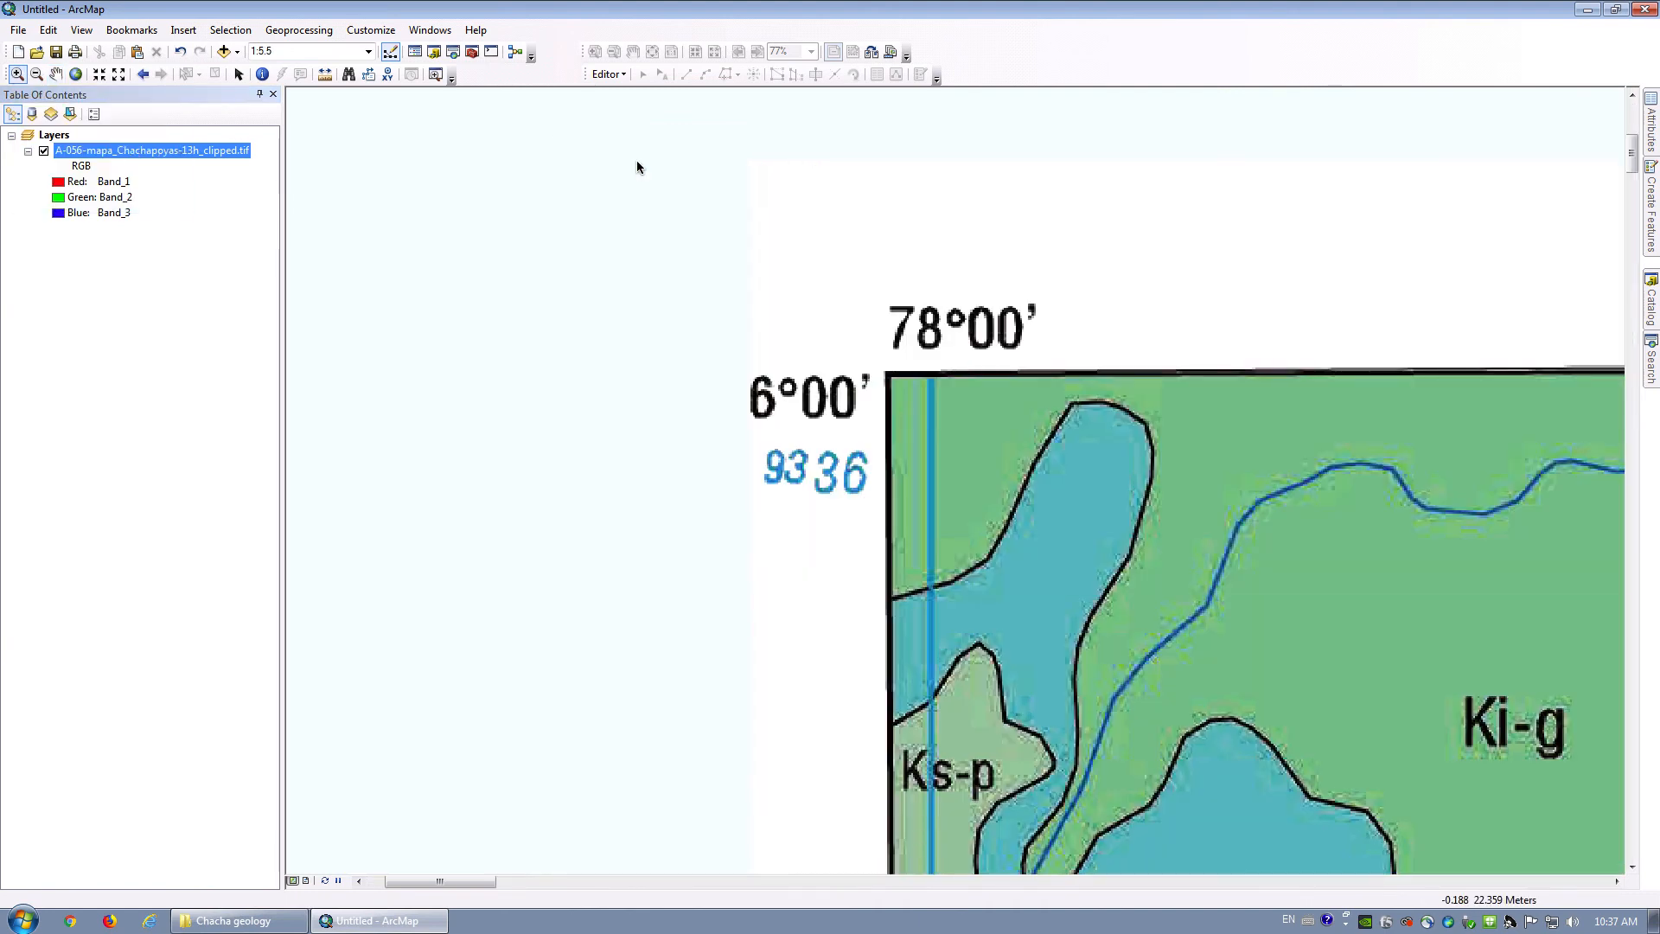
click(55, 74)
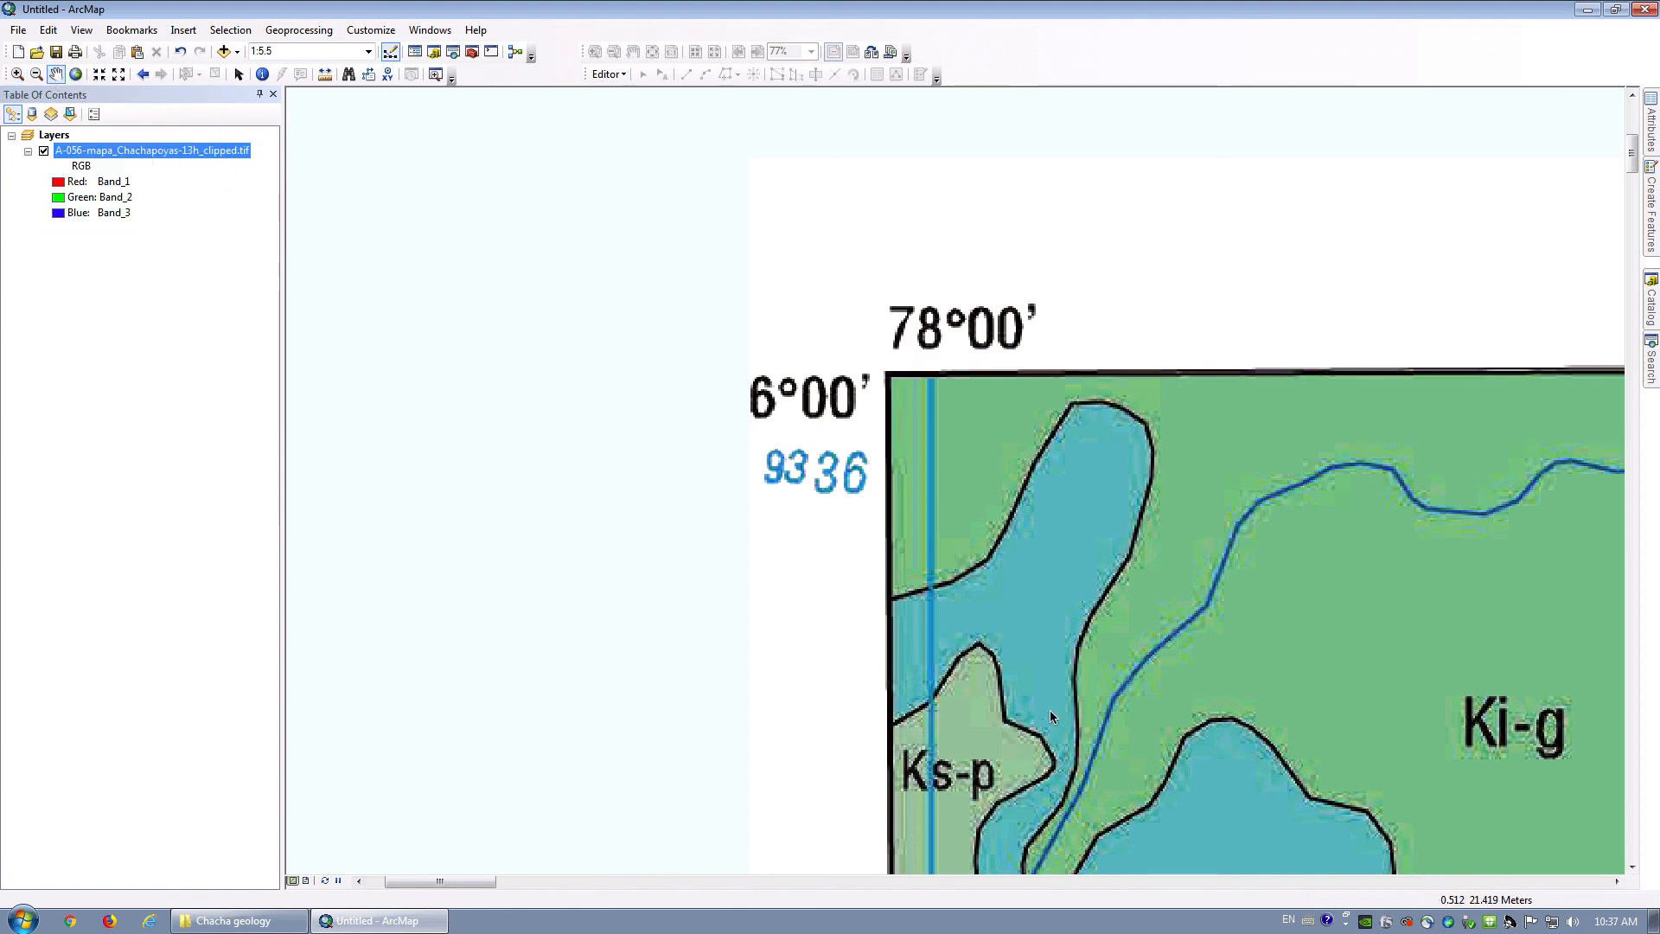
drag(1045, 711, 827, 574)
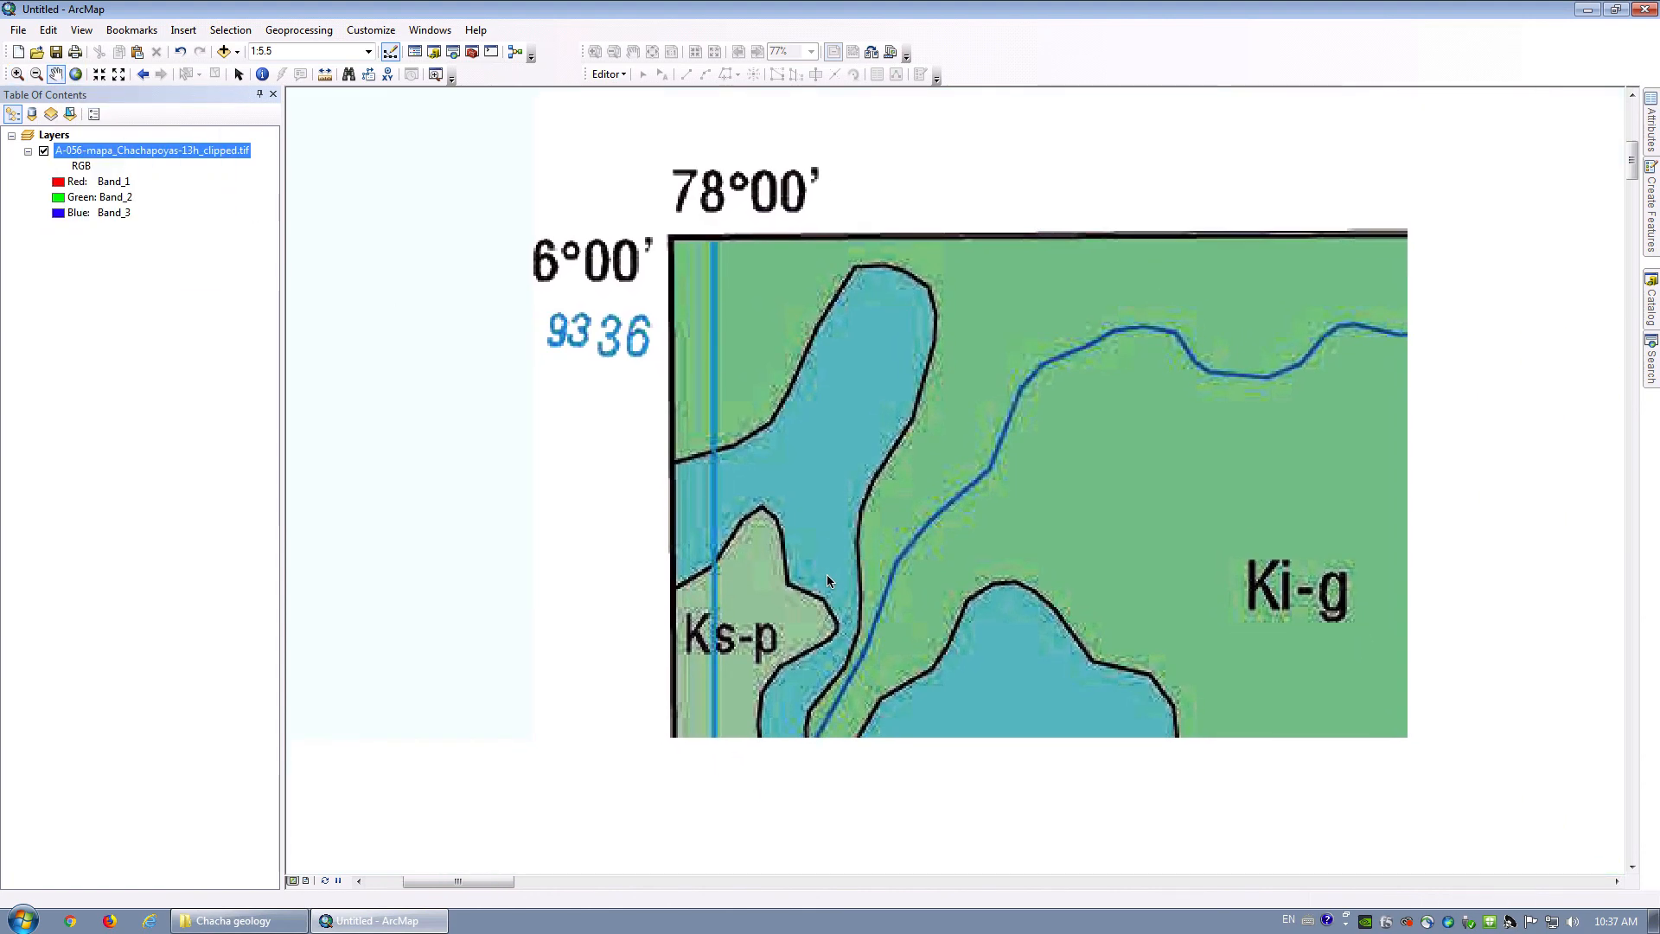
scroll(826, 581, down, 1)
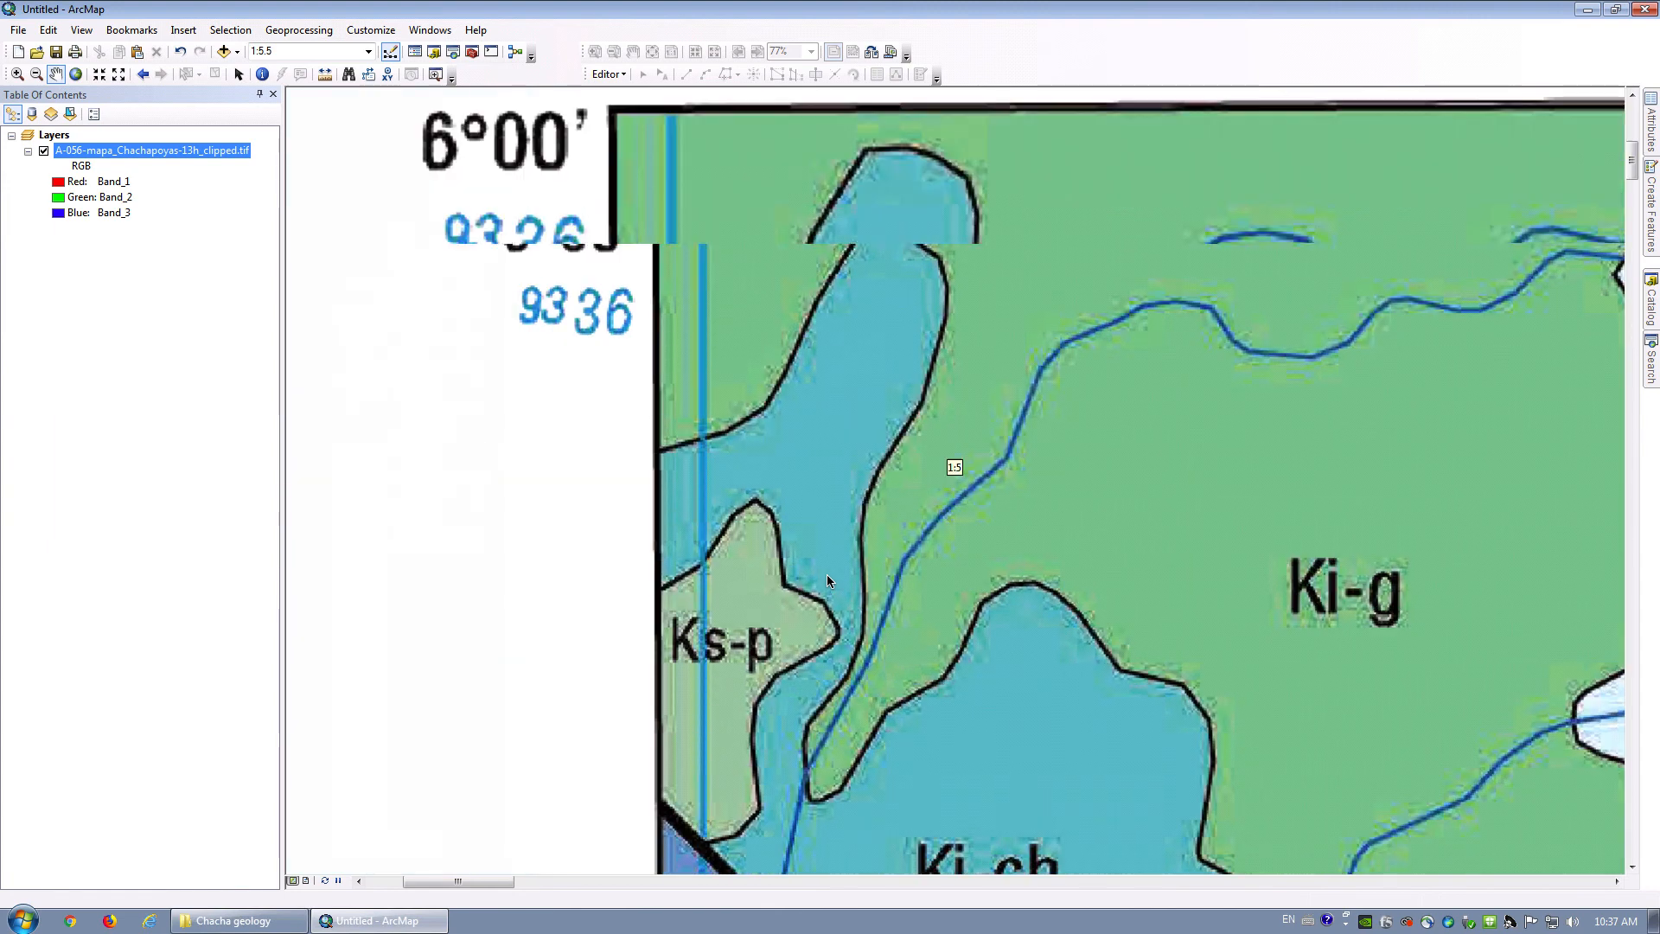
scroll(827, 581, up, 1)
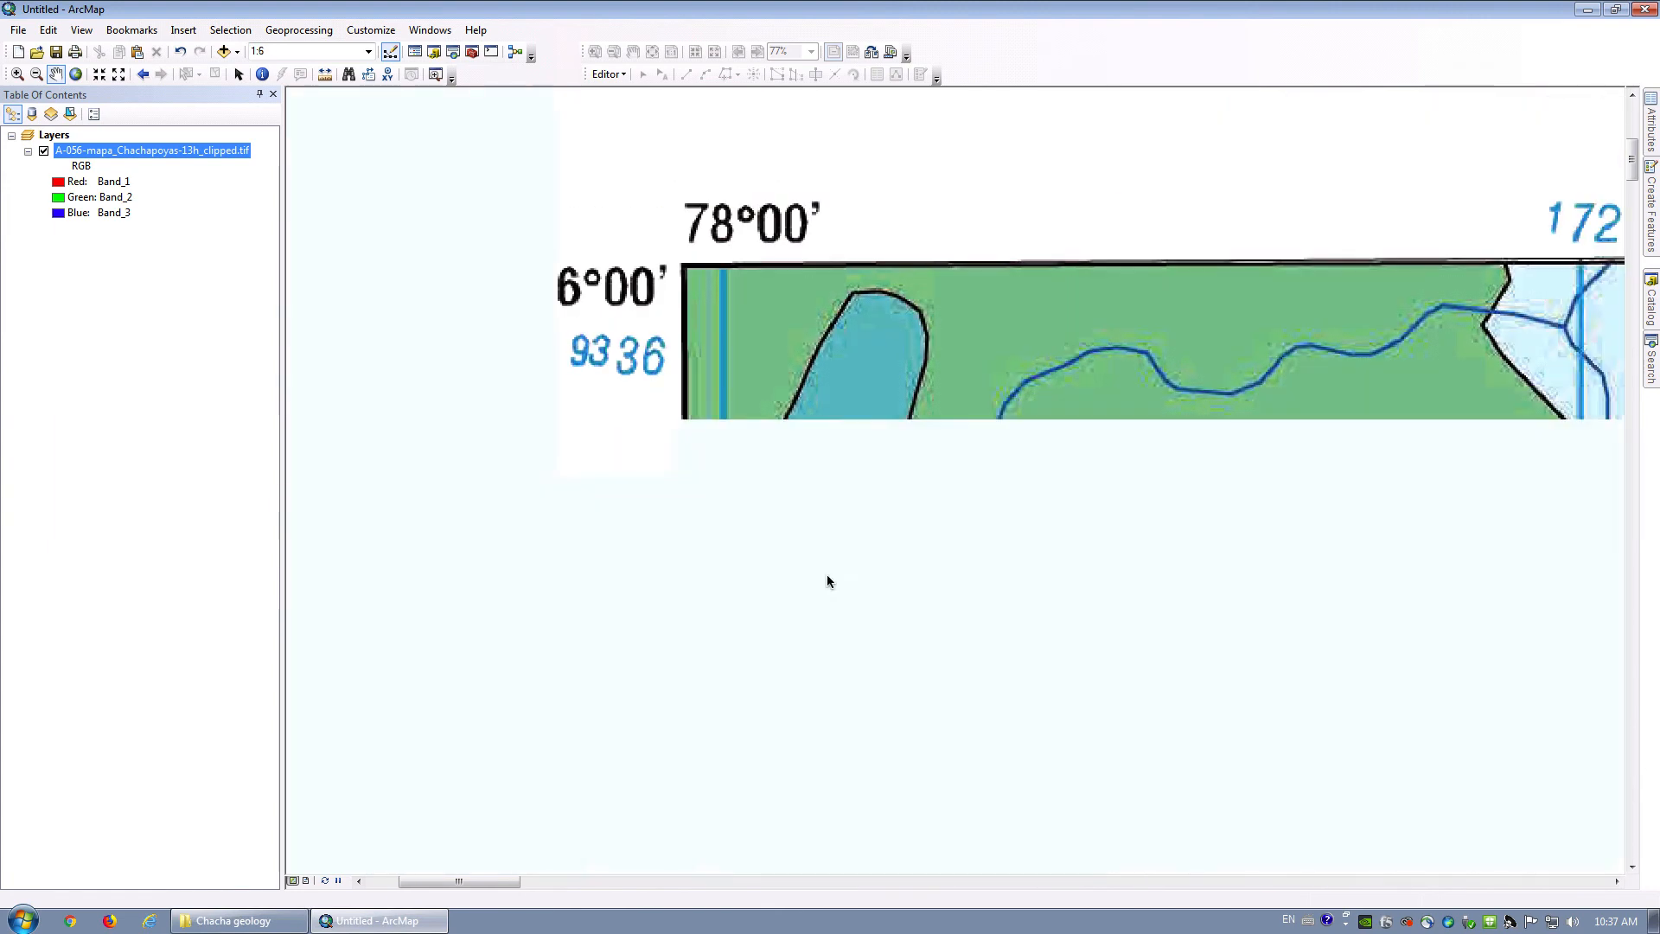
scroll(827, 579, up, 1)
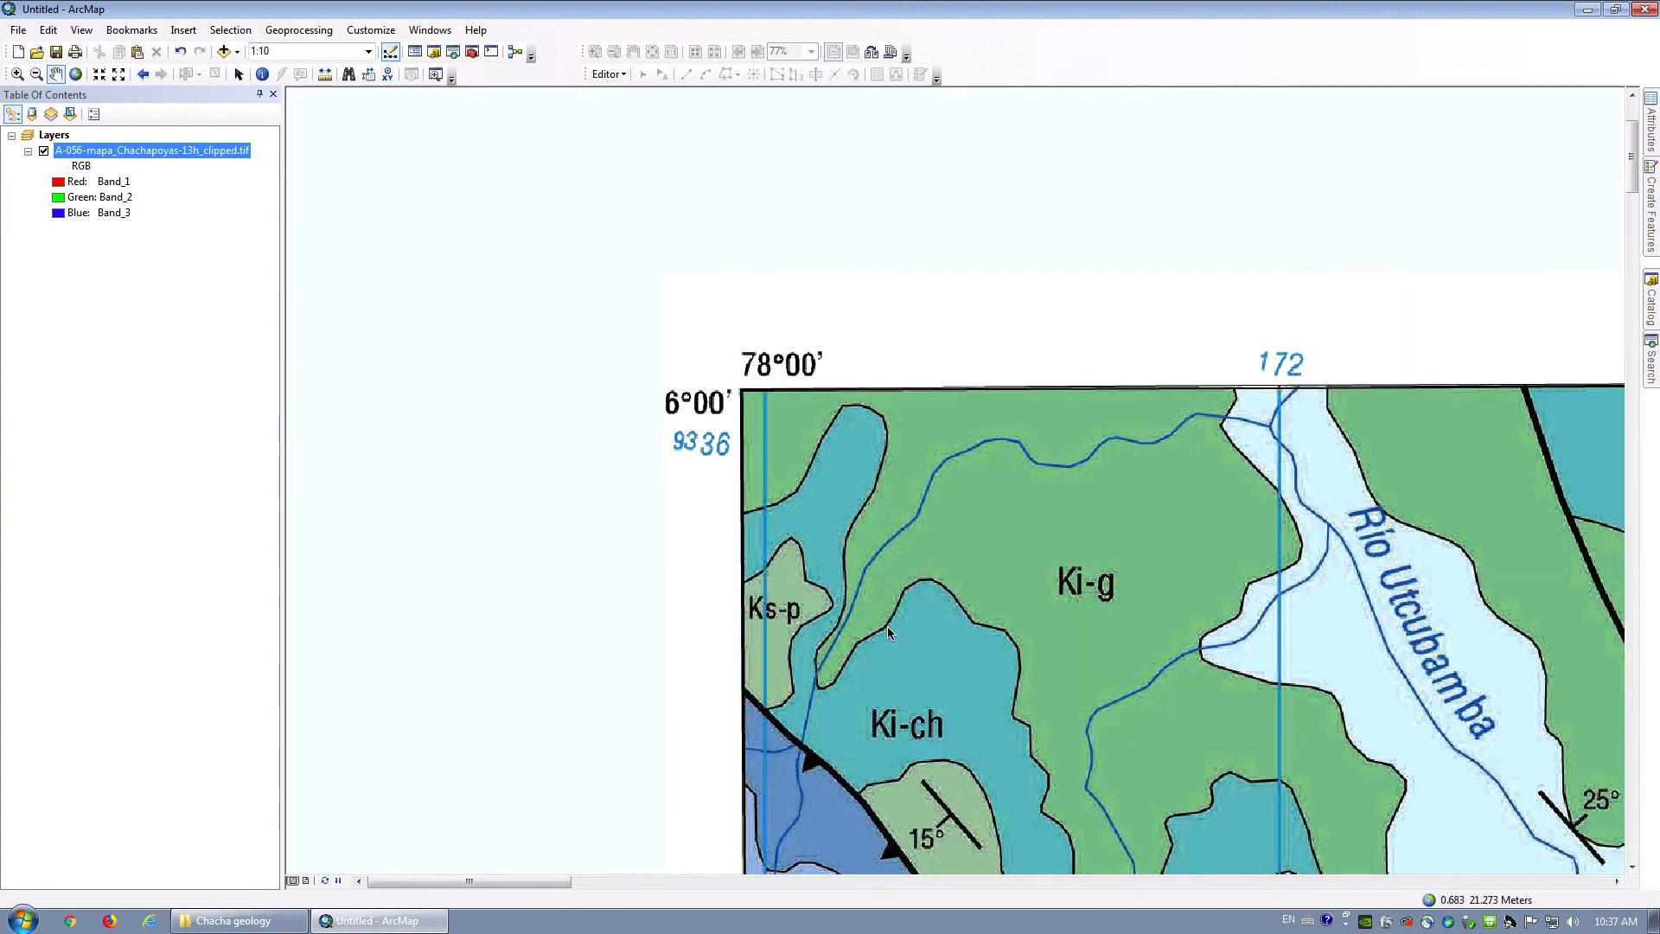
drag(917, 654, 704, 406)
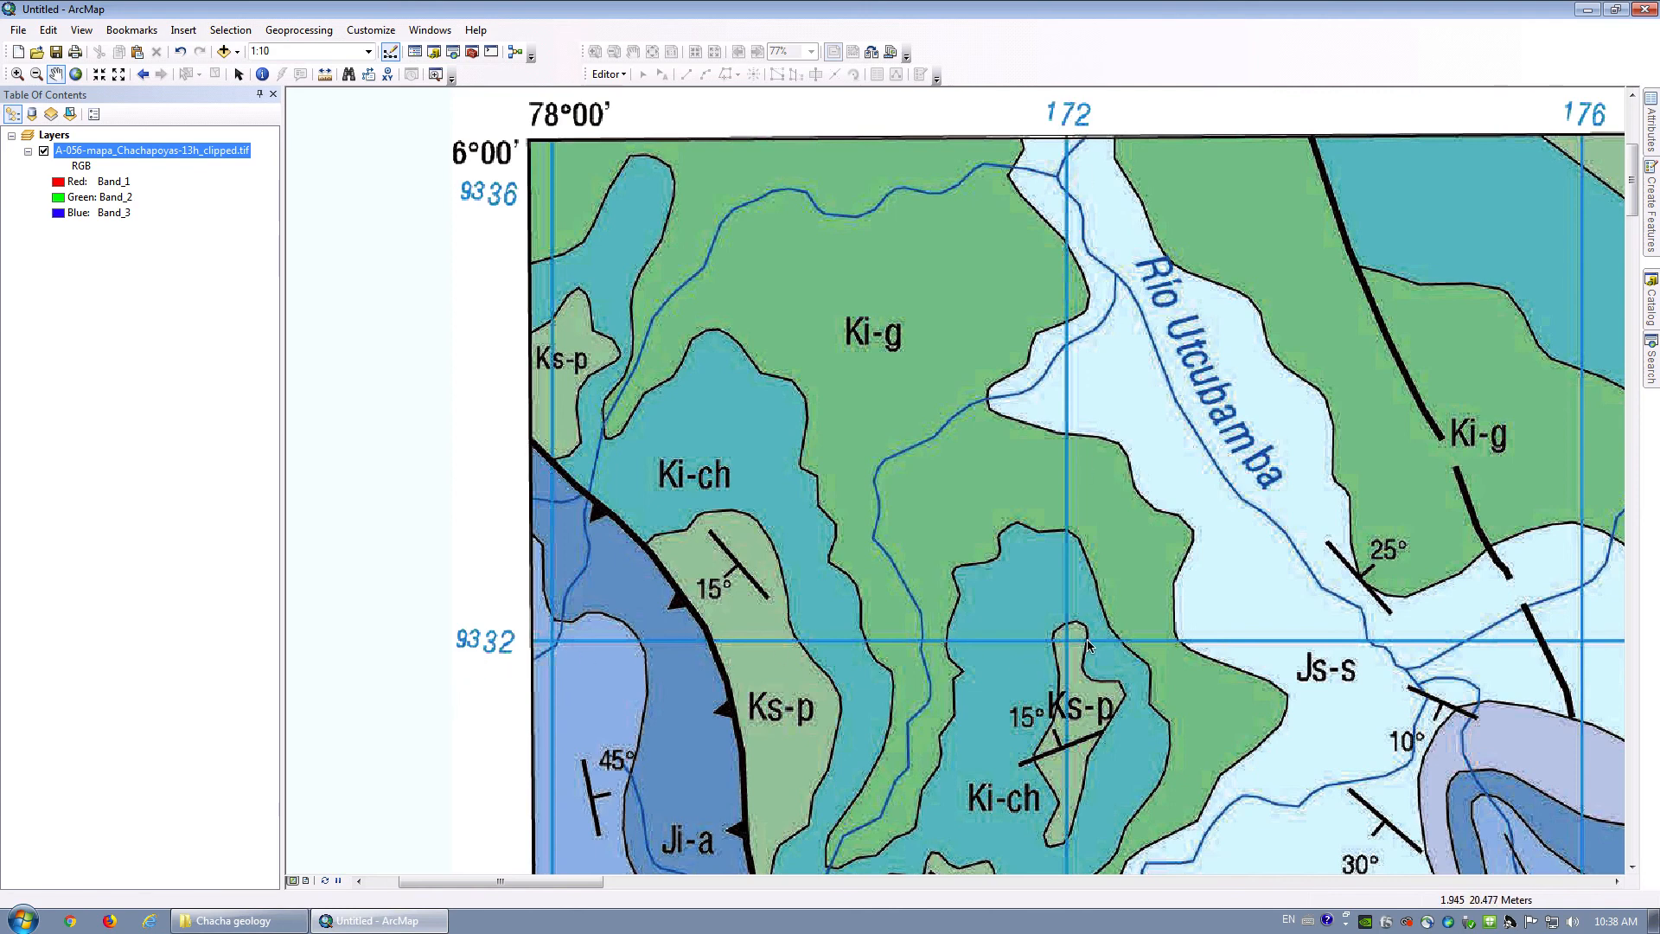
Show the Georeferencing toolbar, dock it beside the other toolbars, and keep the clipped Chachapoyas raster as the georeferencing layer.
click(351, 33)
mouse_move(374, 52)
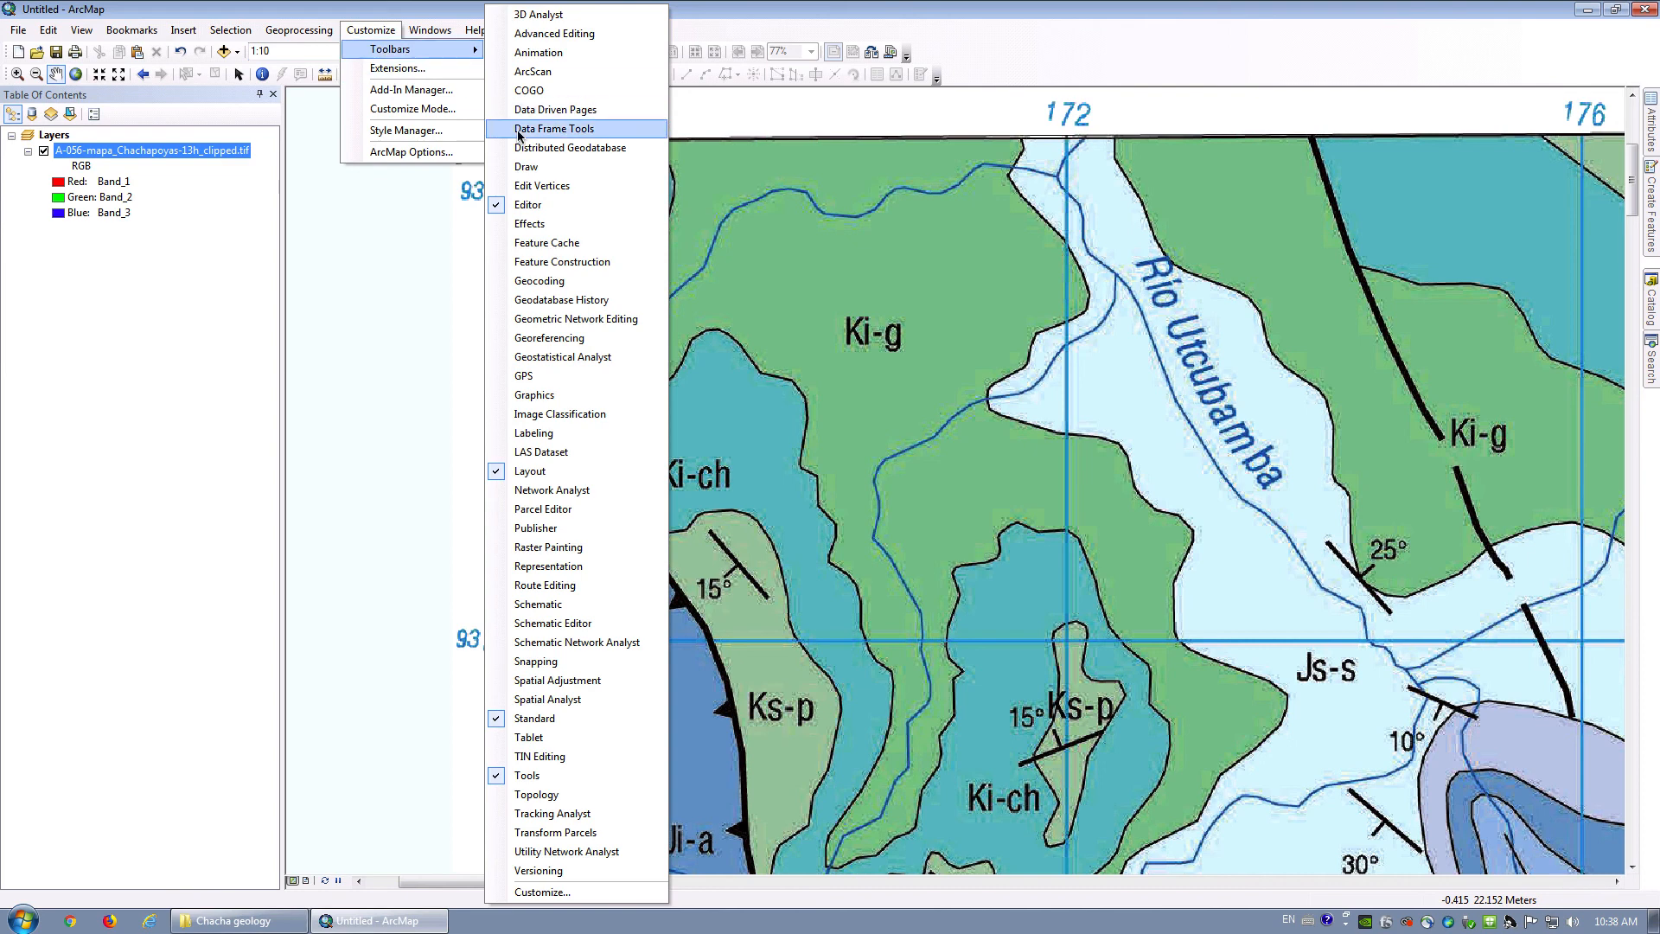
click(539, 338)
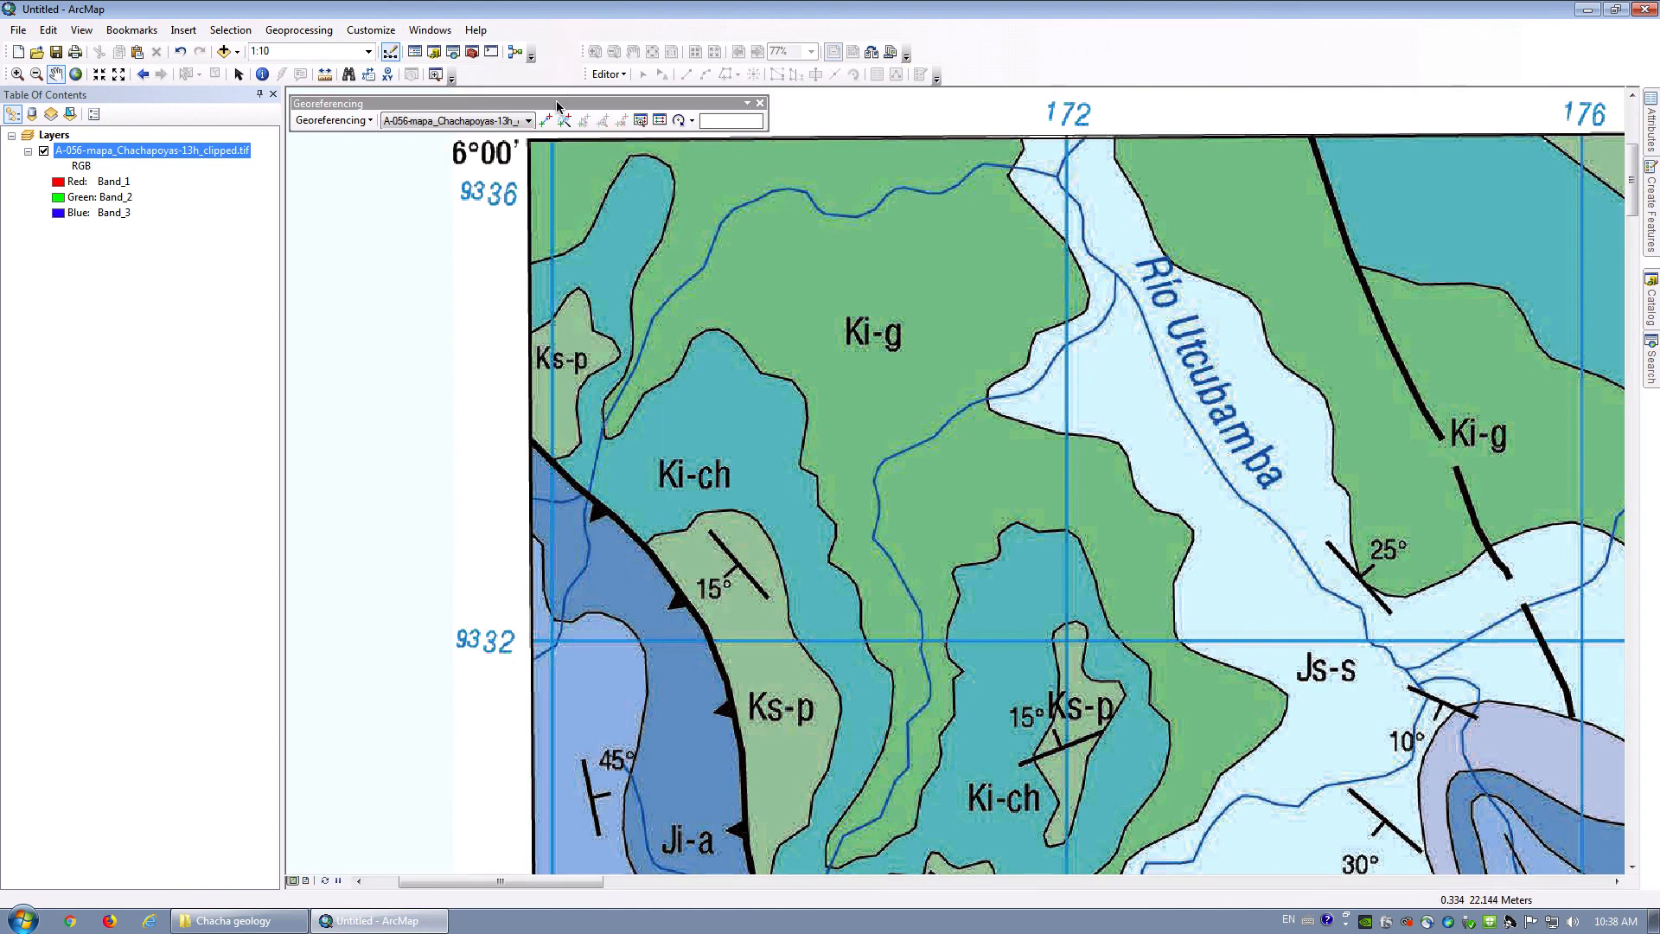
drag(557, 103, 1069, 61)
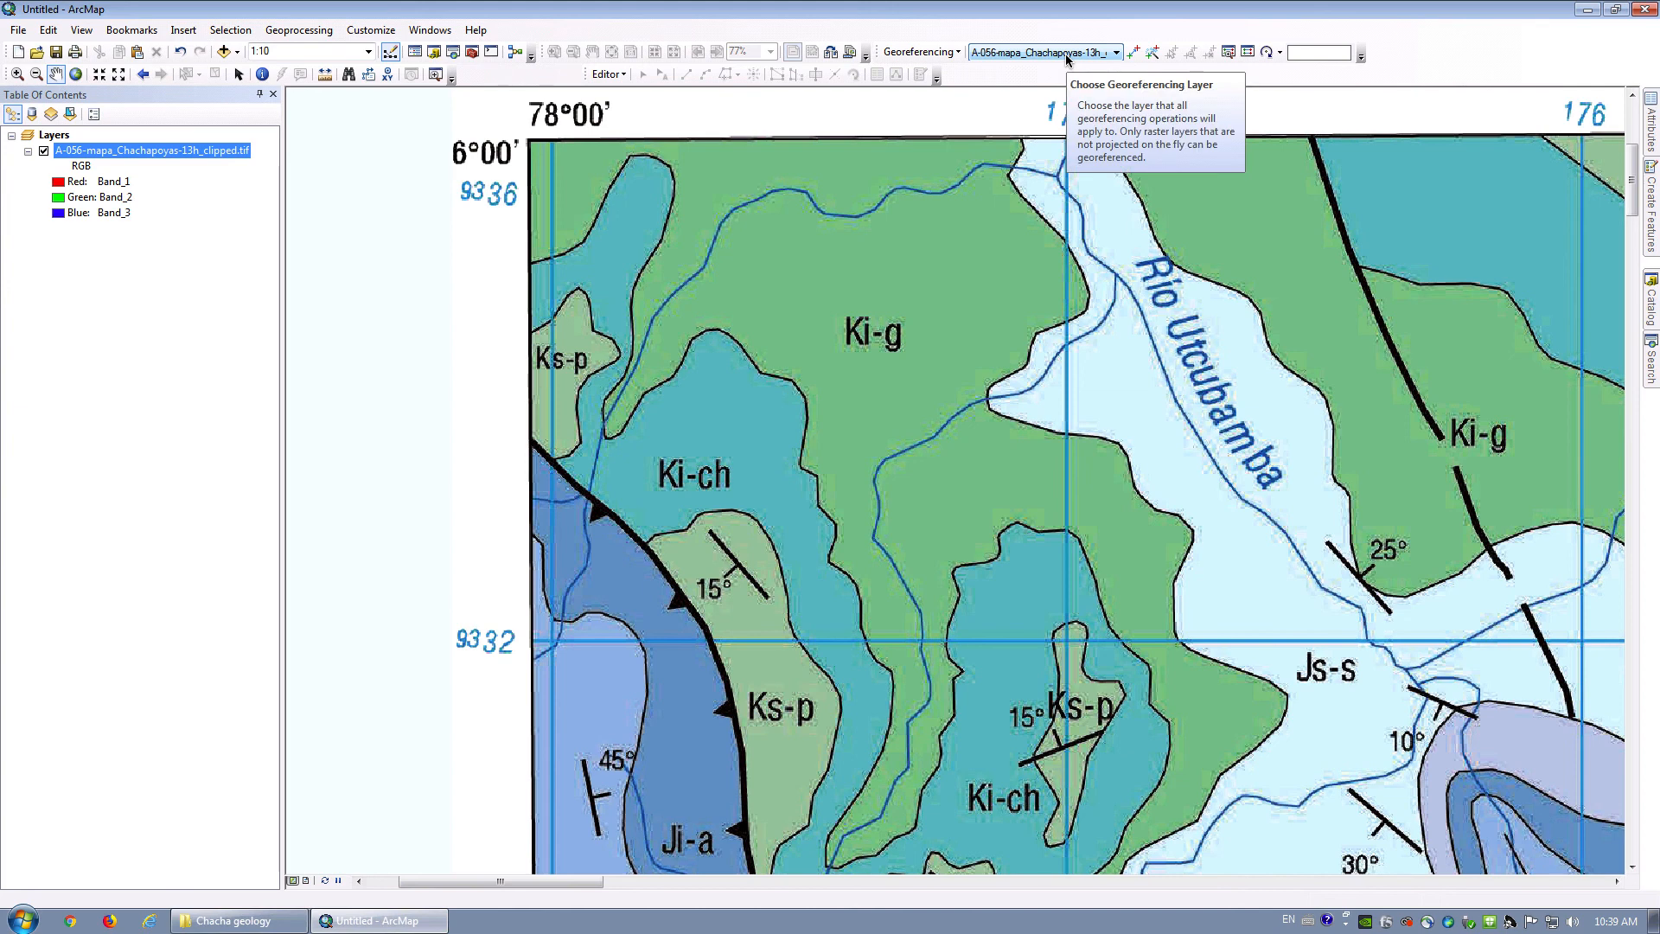
click(1068, 54)
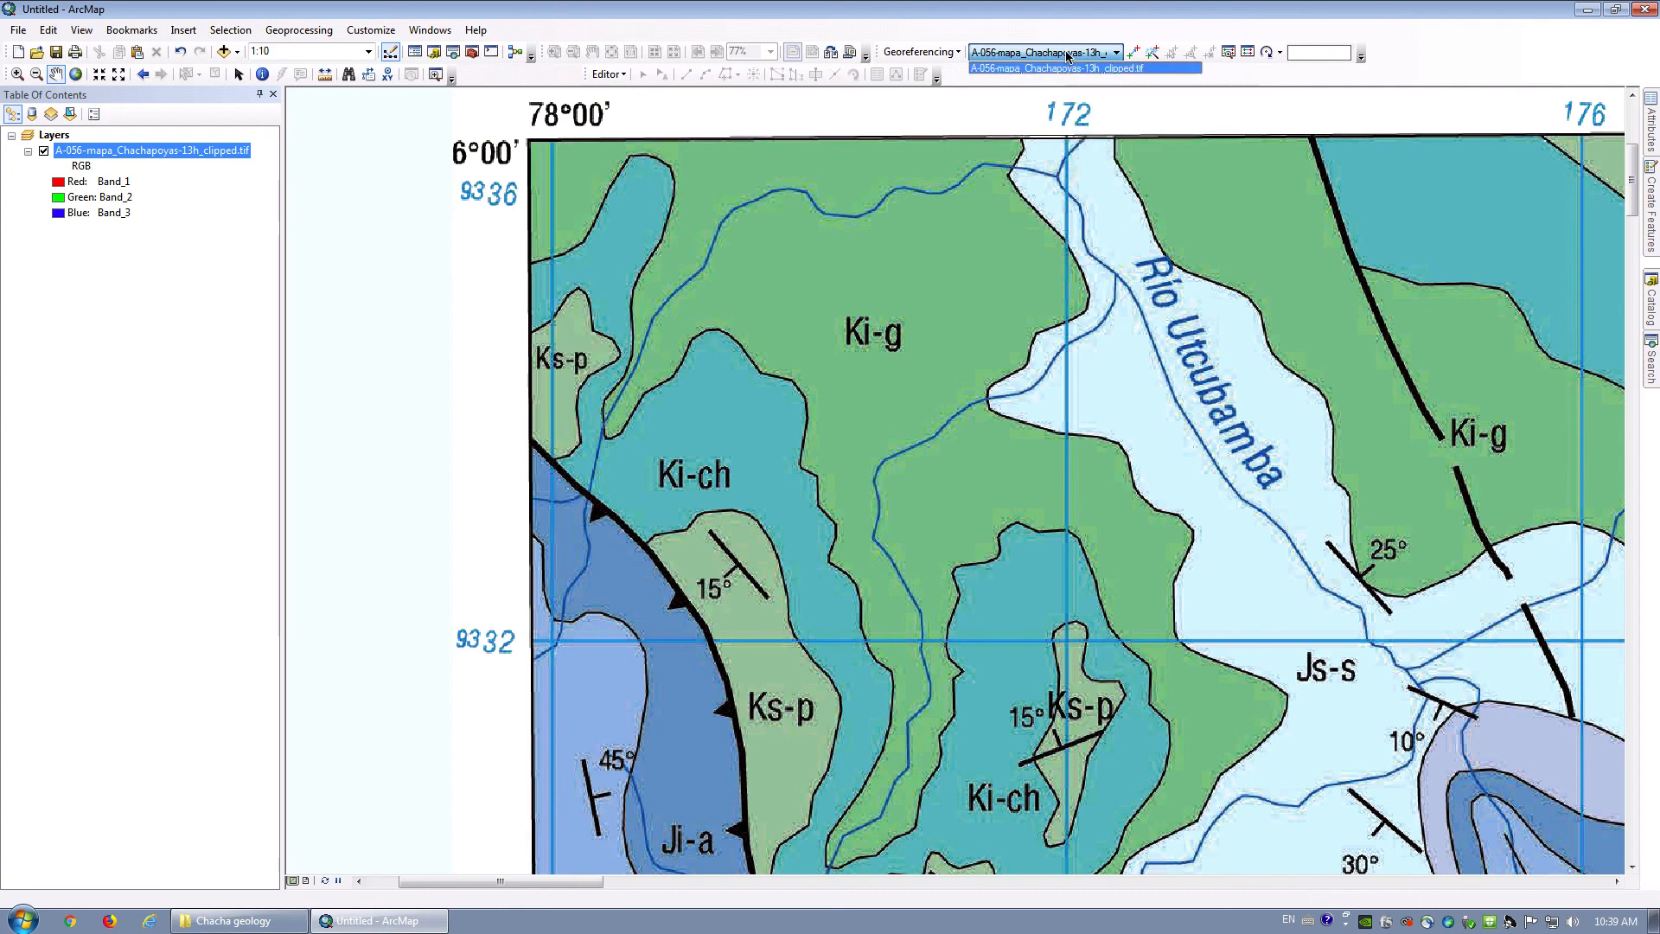
click(1013, 55)
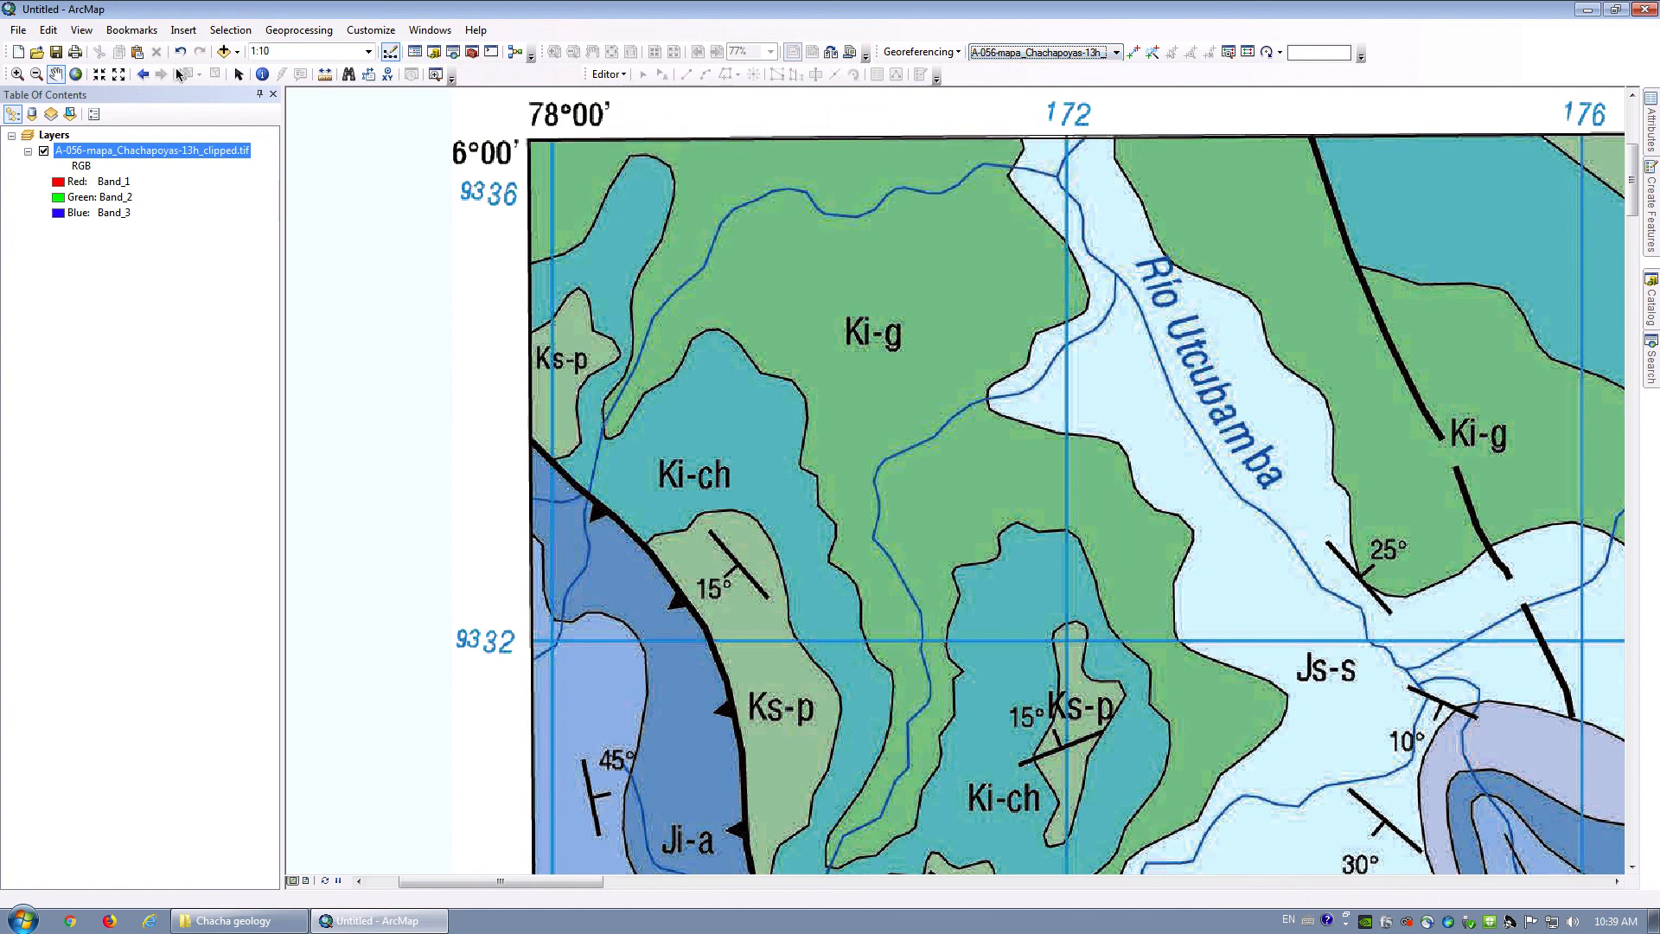
Place the first control point on the intersection of grid lines 172 and 9332 near the map's northwest corner.
click(17, 74)
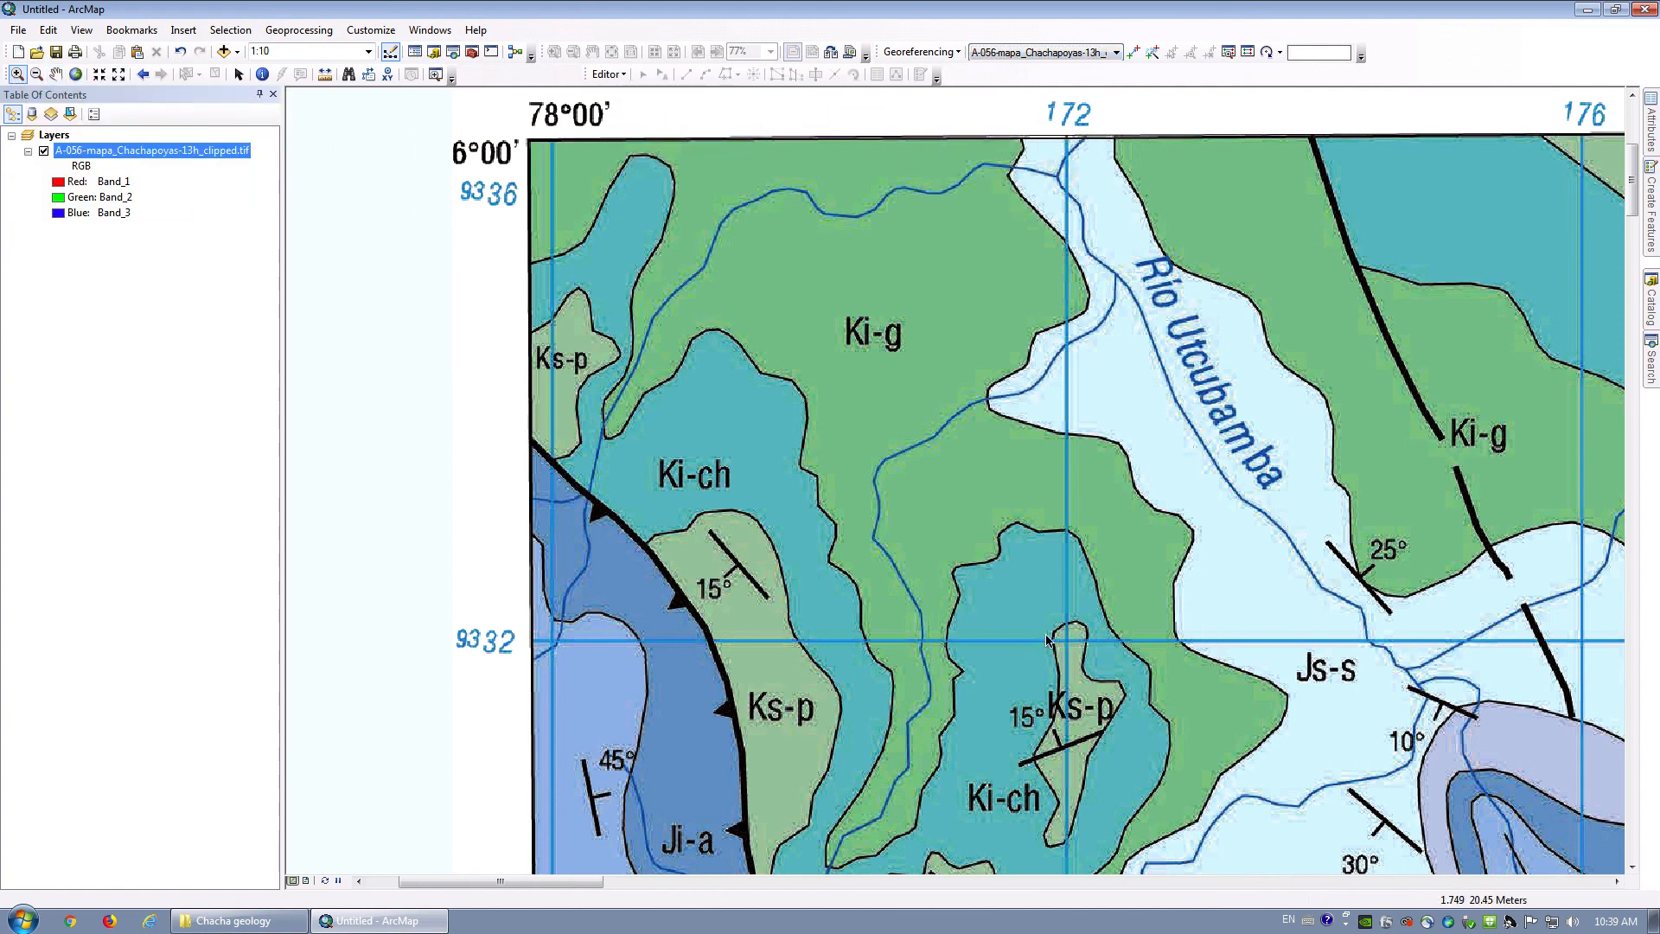
drag(1056, 632, 1079, 654)
drag(1079, 654, 1079, 654)
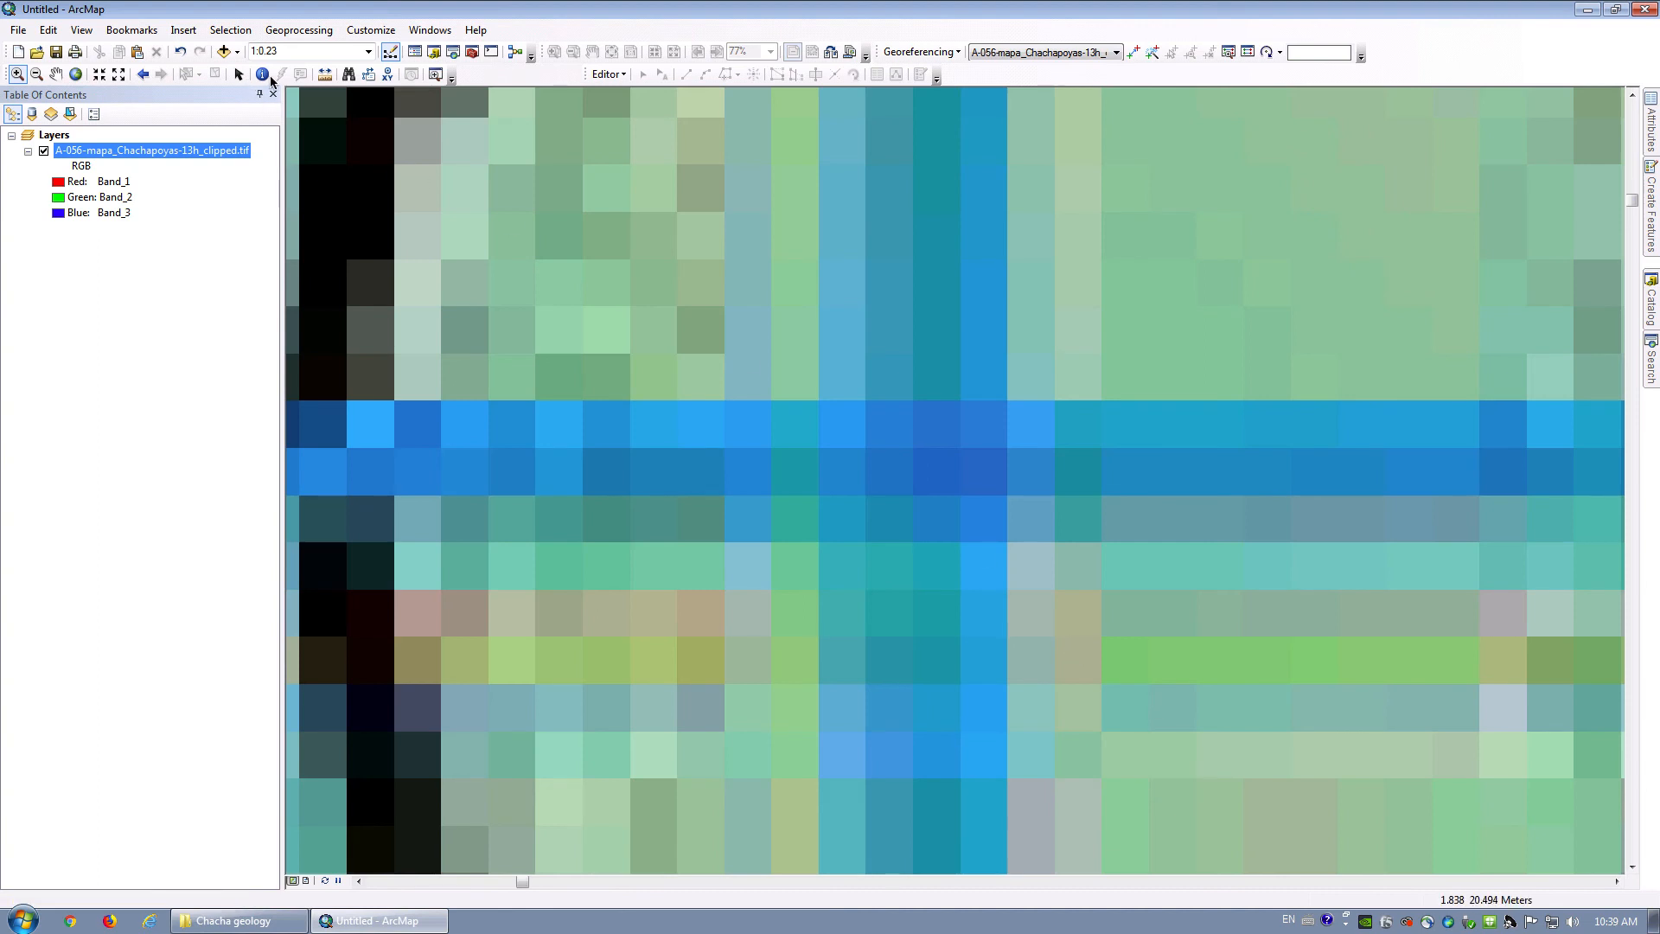
click(1133, 52)
click(915, 448)
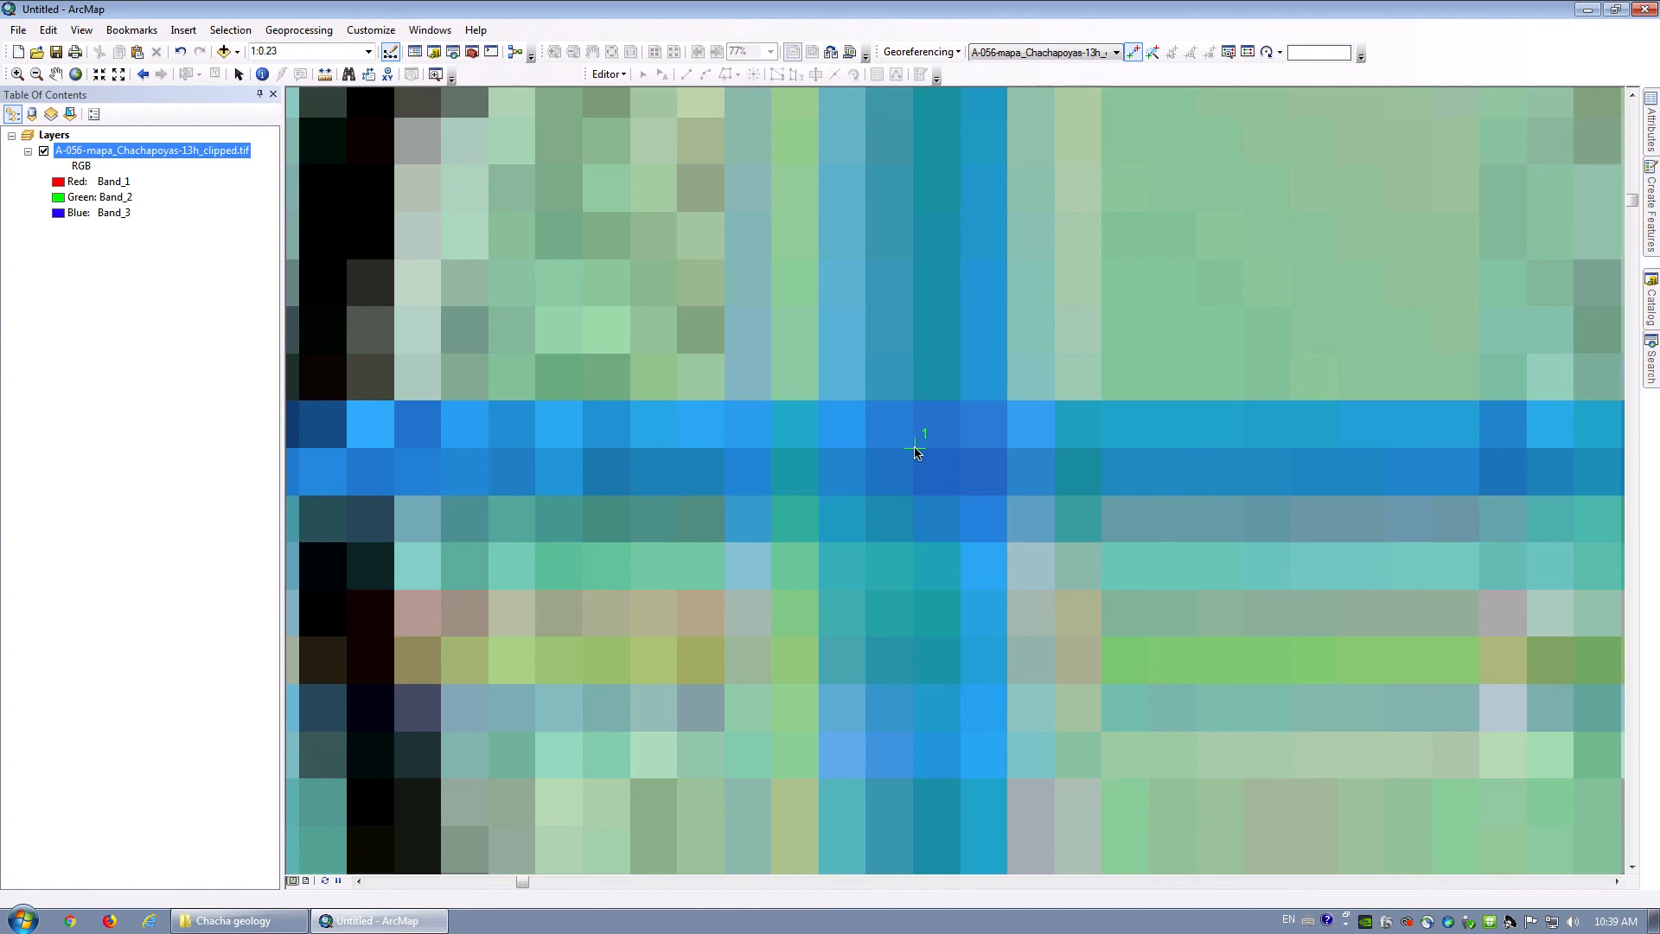
Assign the northwest control point the map coordinates X 172000 and Y 9332000.
right_click(1089, 318)
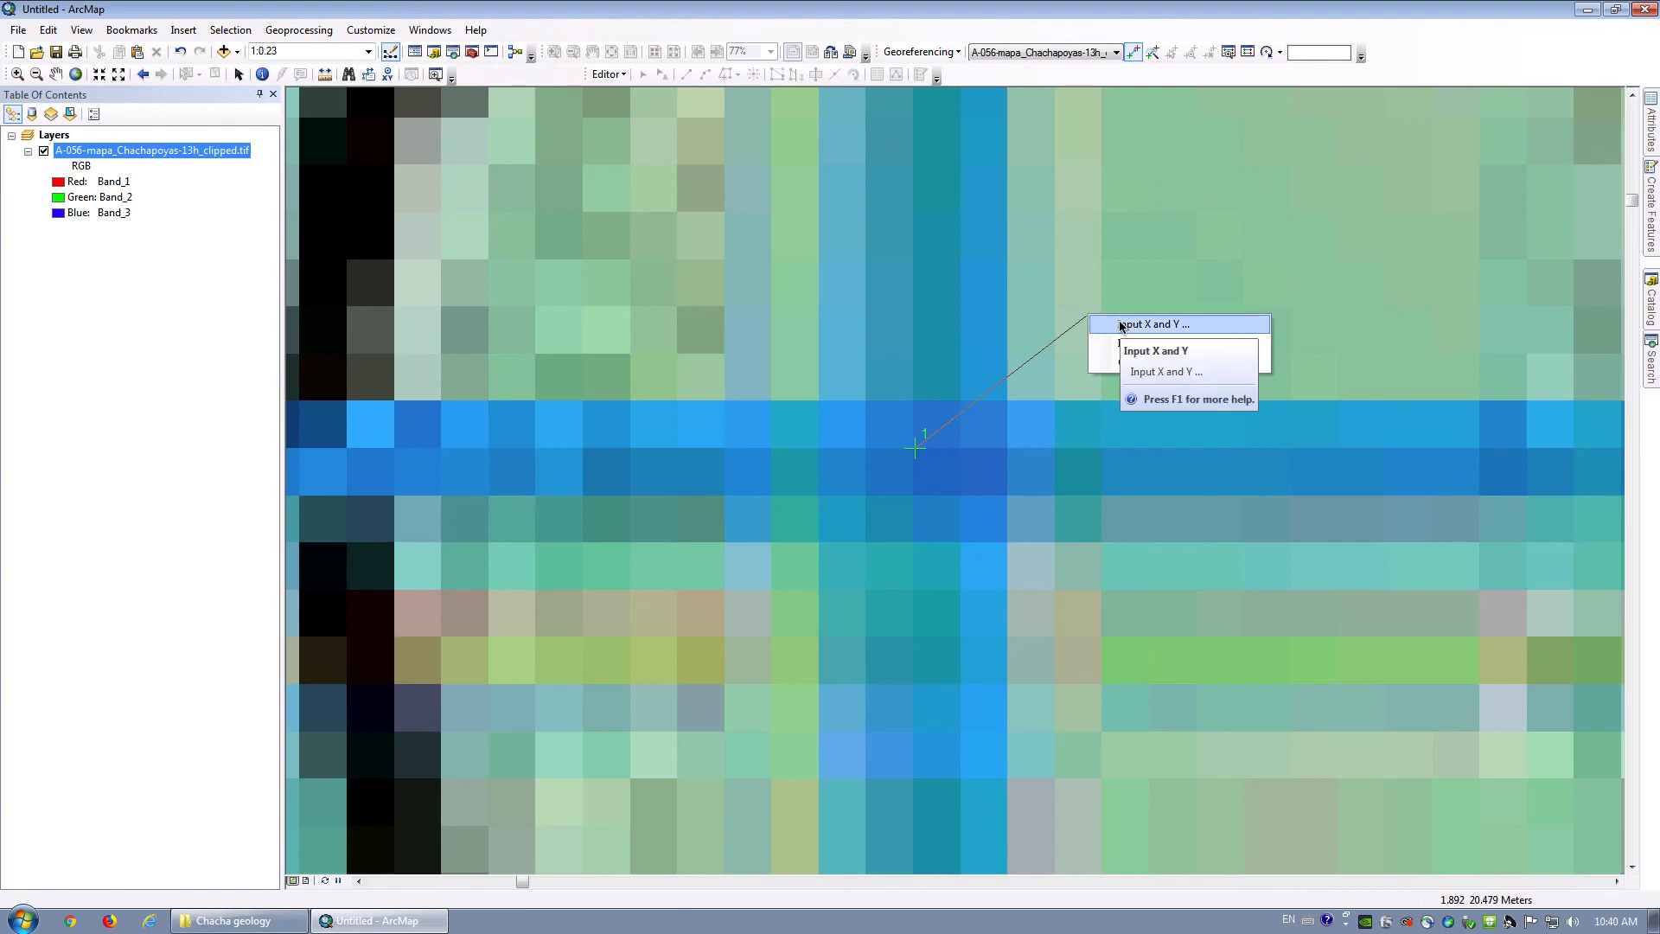
click(1121, 325)
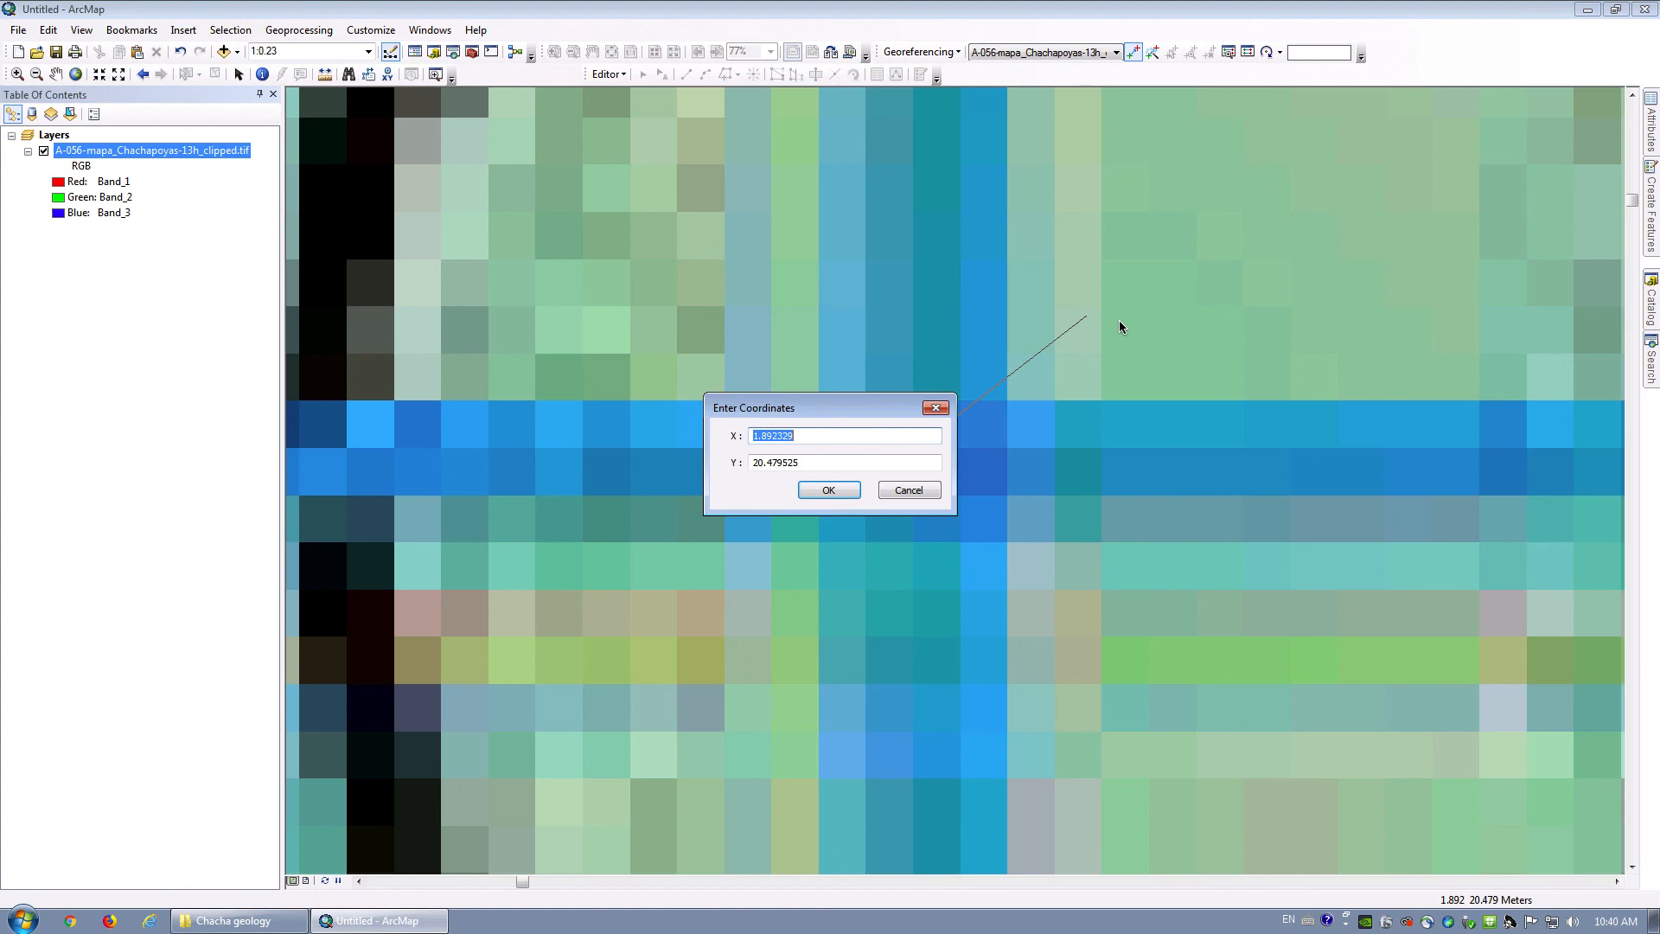
key(BackSpace)
text(172000)
key(Tab)
text(9332)
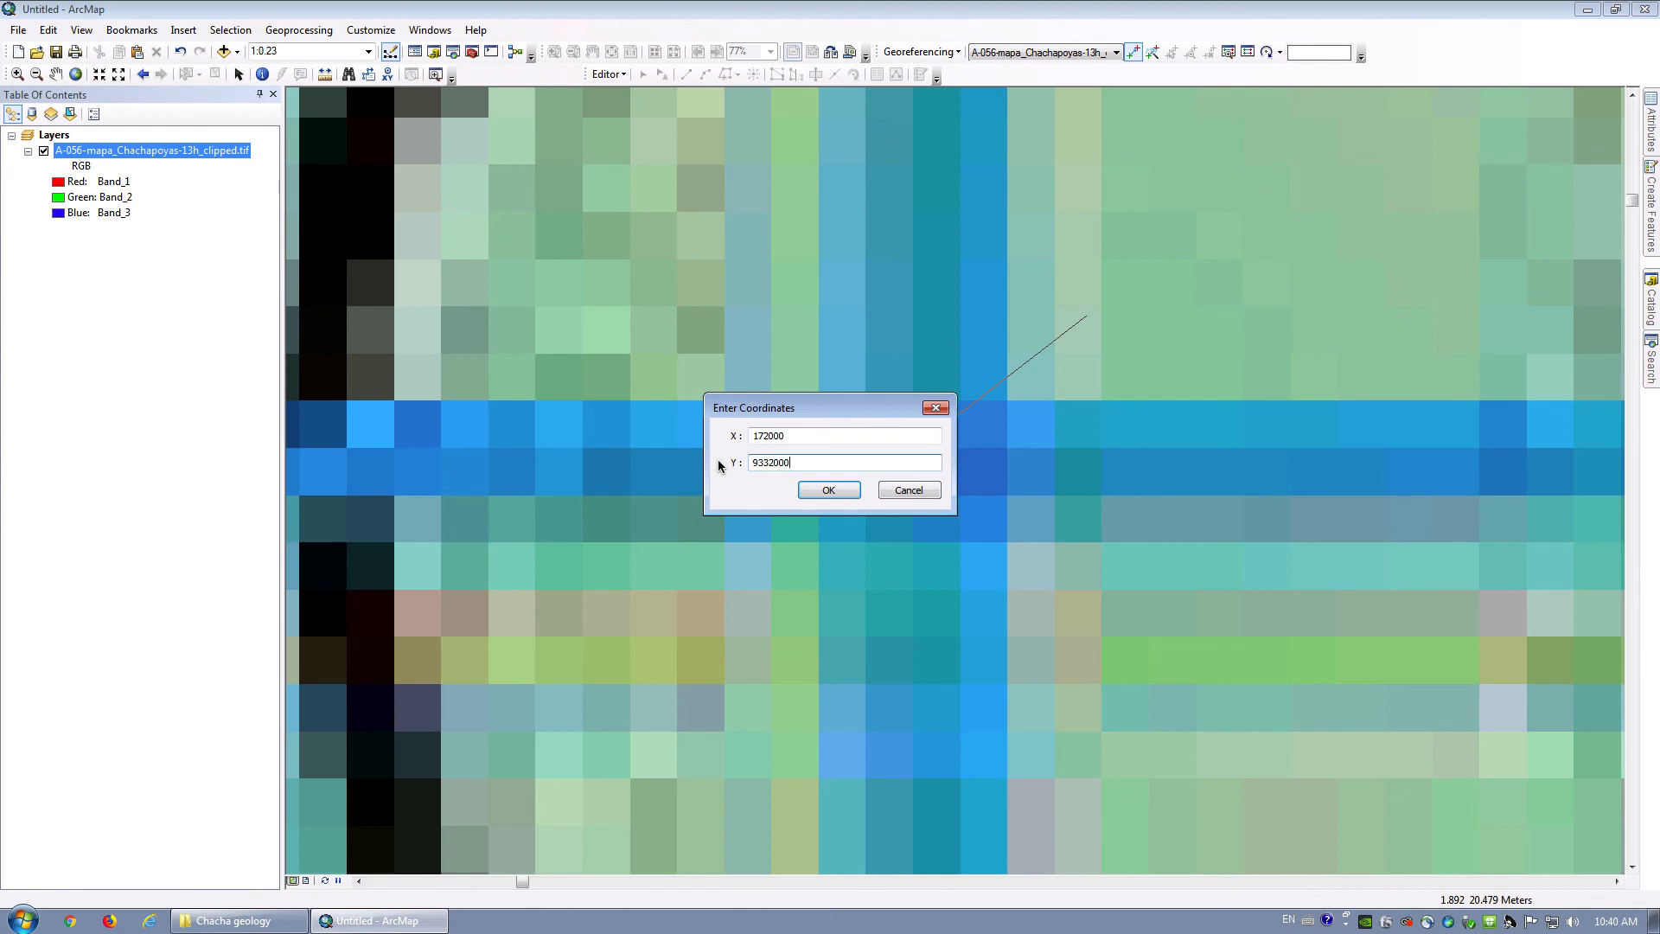
click(828, 490)
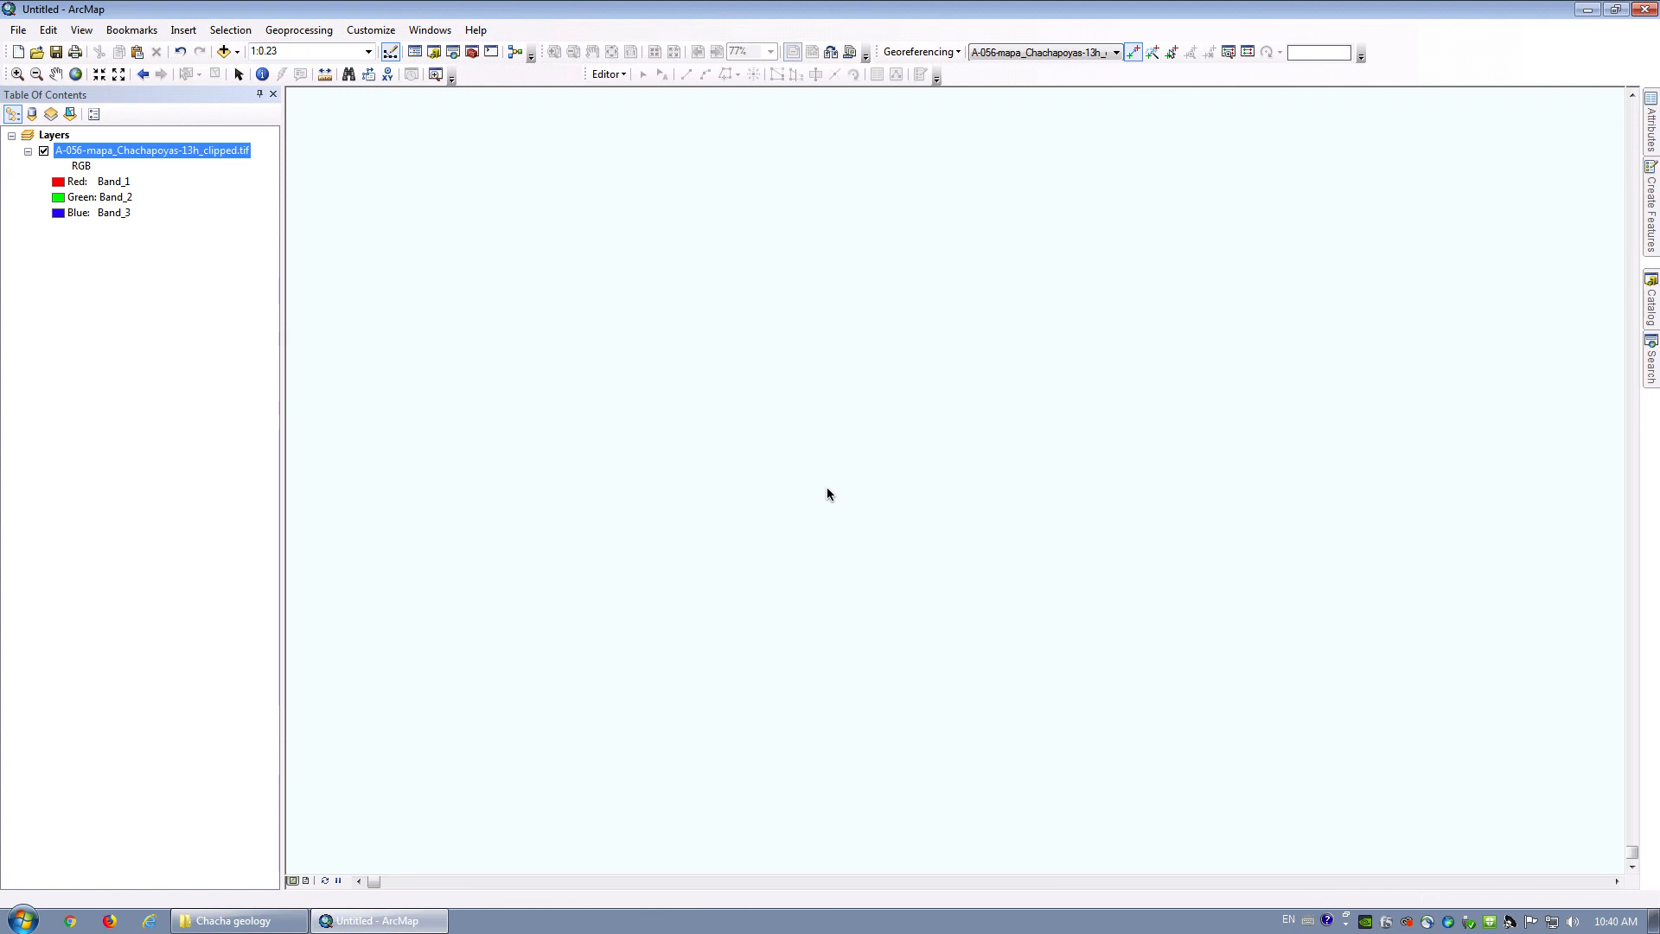
Place the second control point on the intersection of grid lines 220 and 9332 near the map's northeast corner.
click(75, 75)
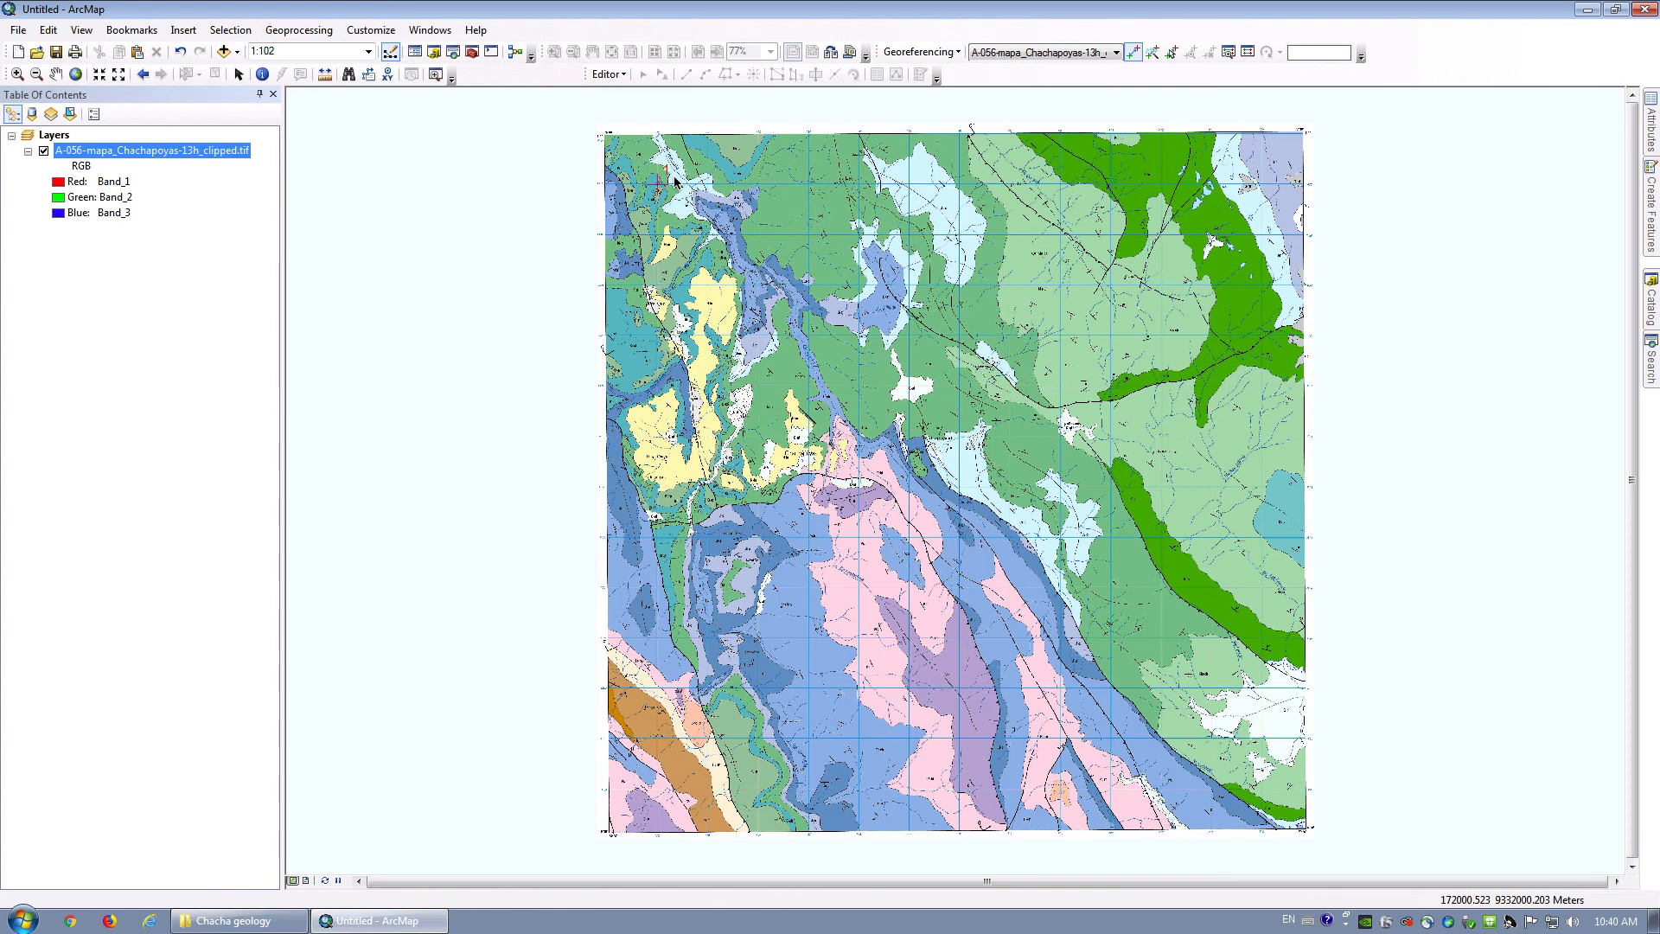
click(16, 75)
drag(1234, 119, 1325, 194)
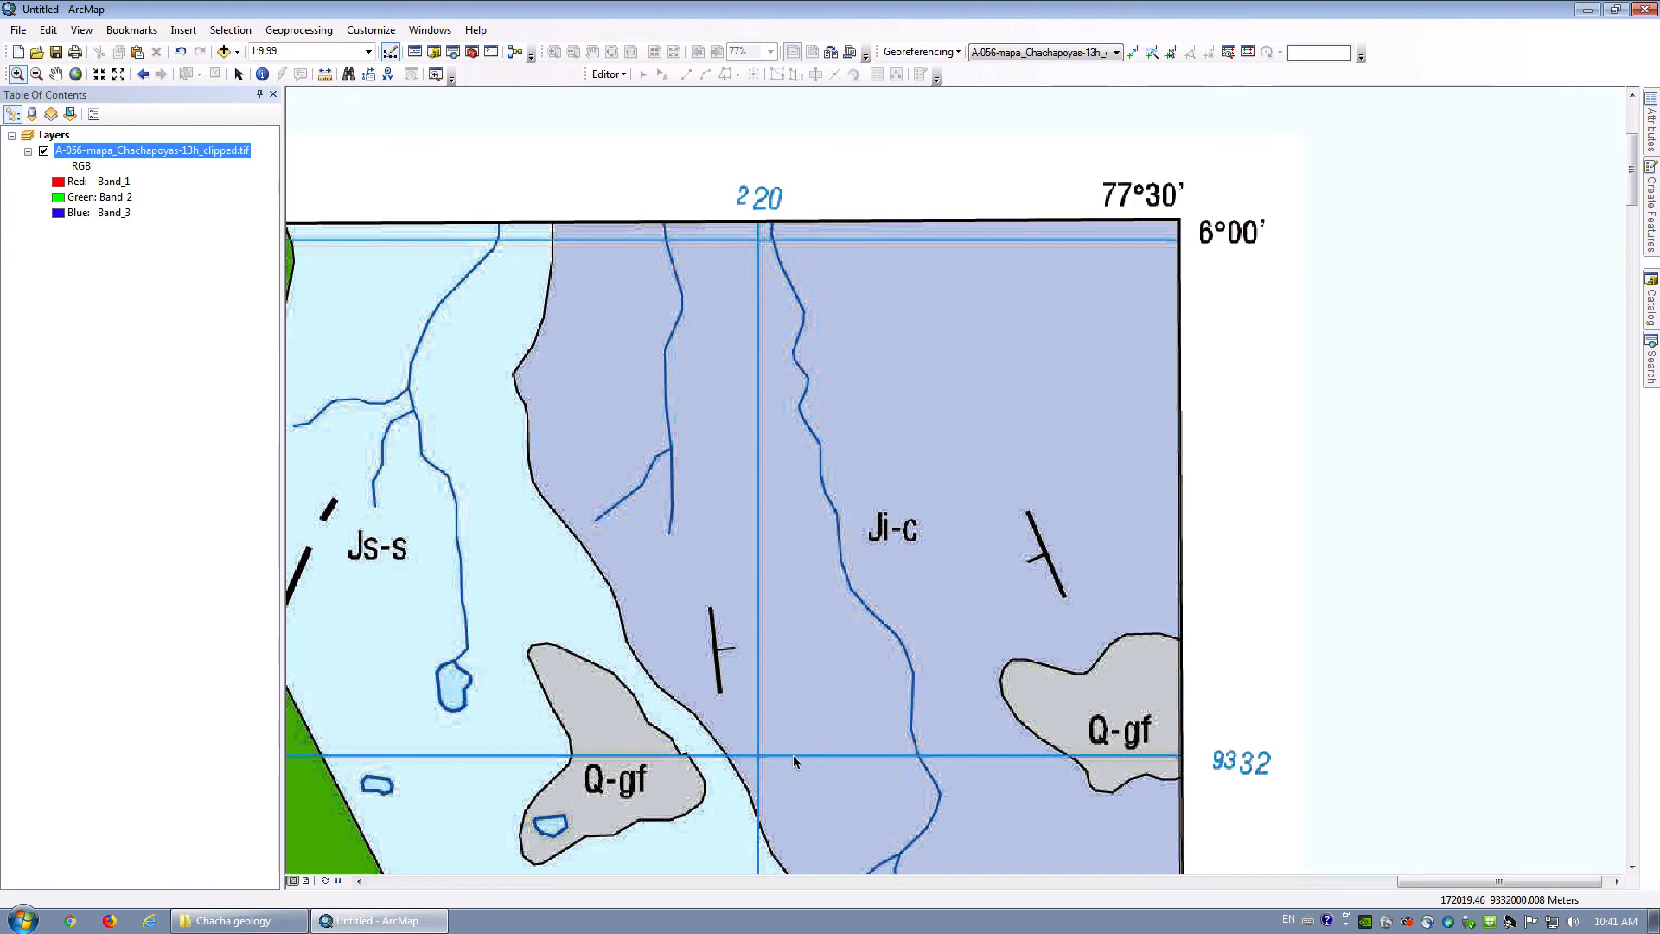
drag(750, 745, 770, 771)
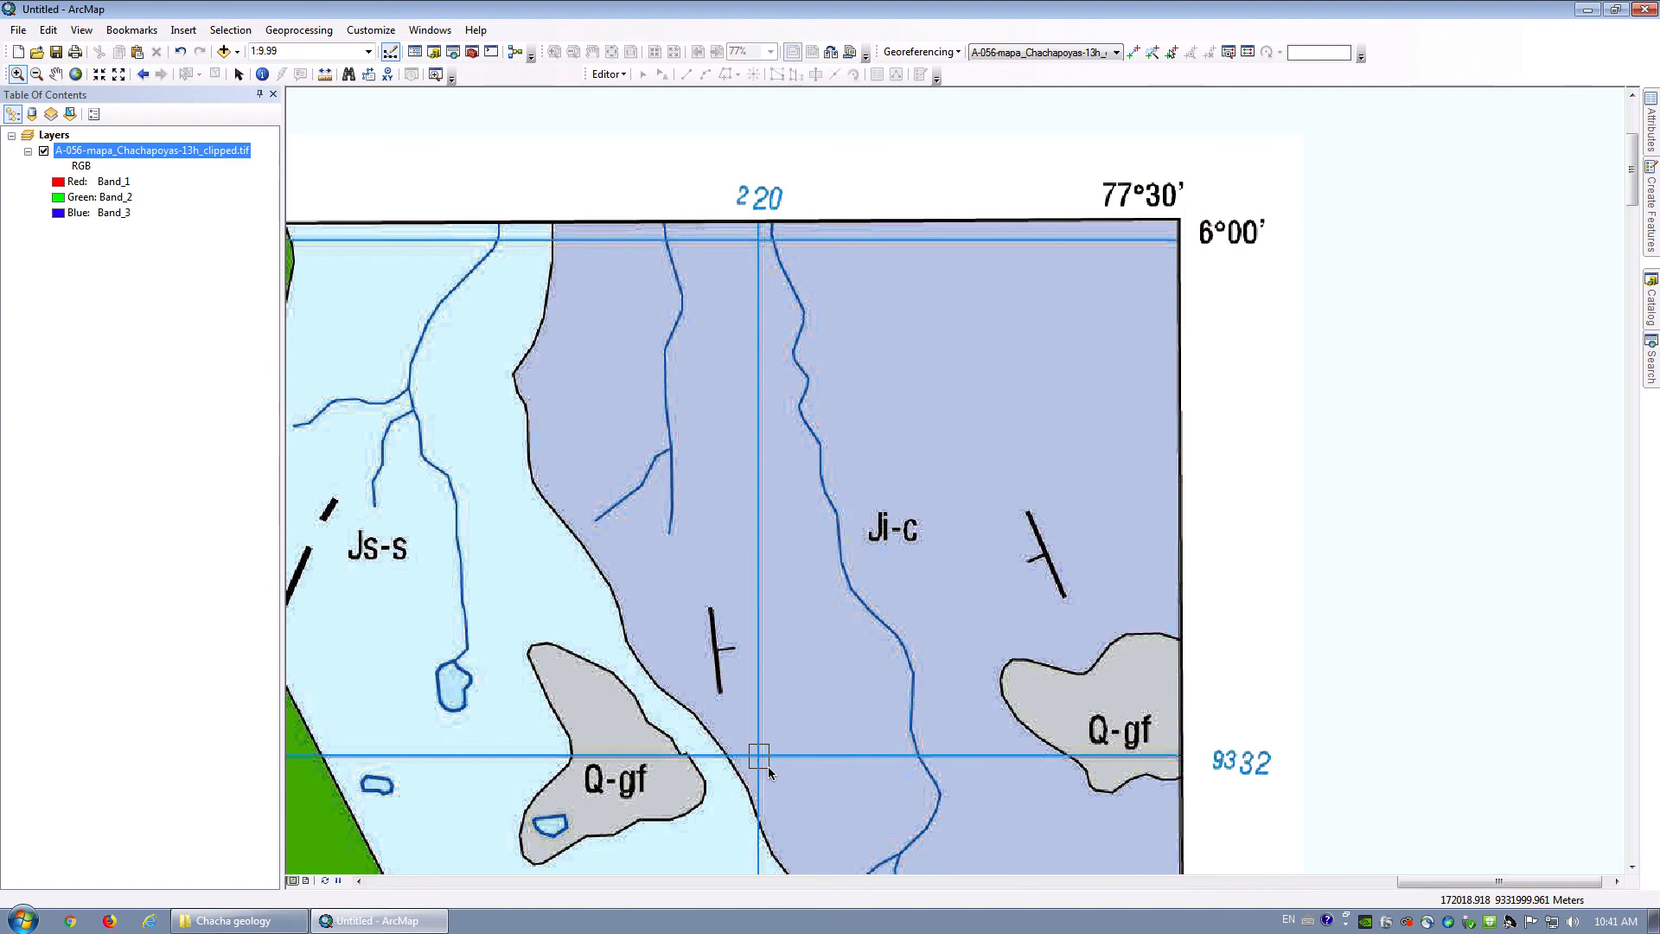
drag(770, 770, 770, 773)
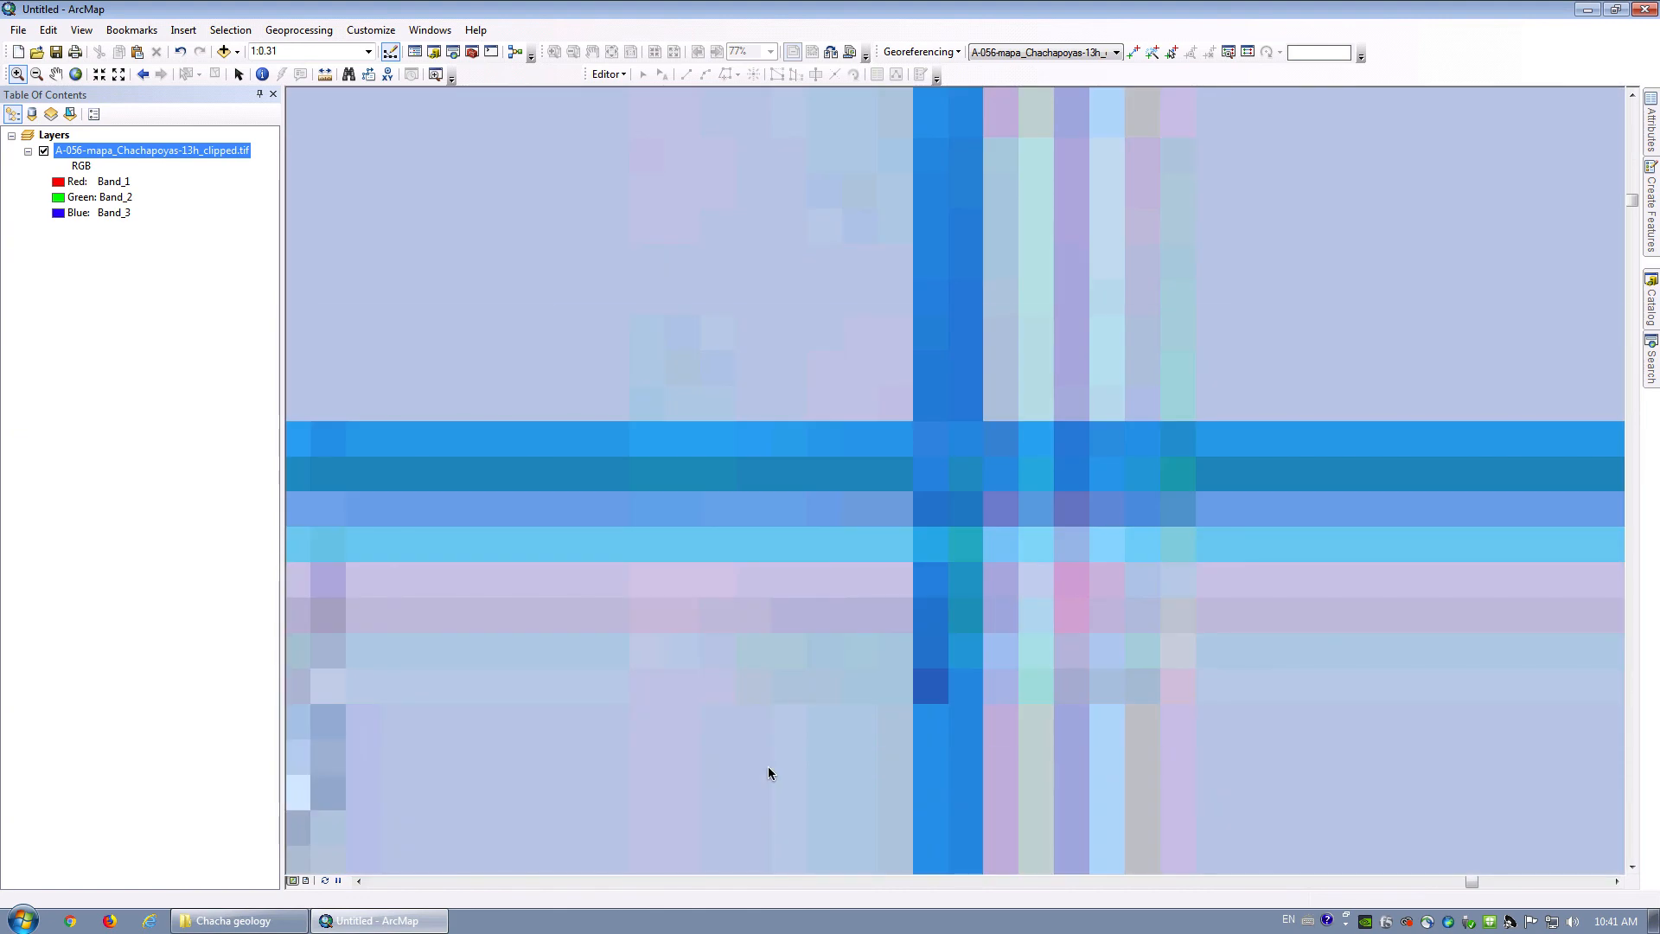
click(1132, 51)
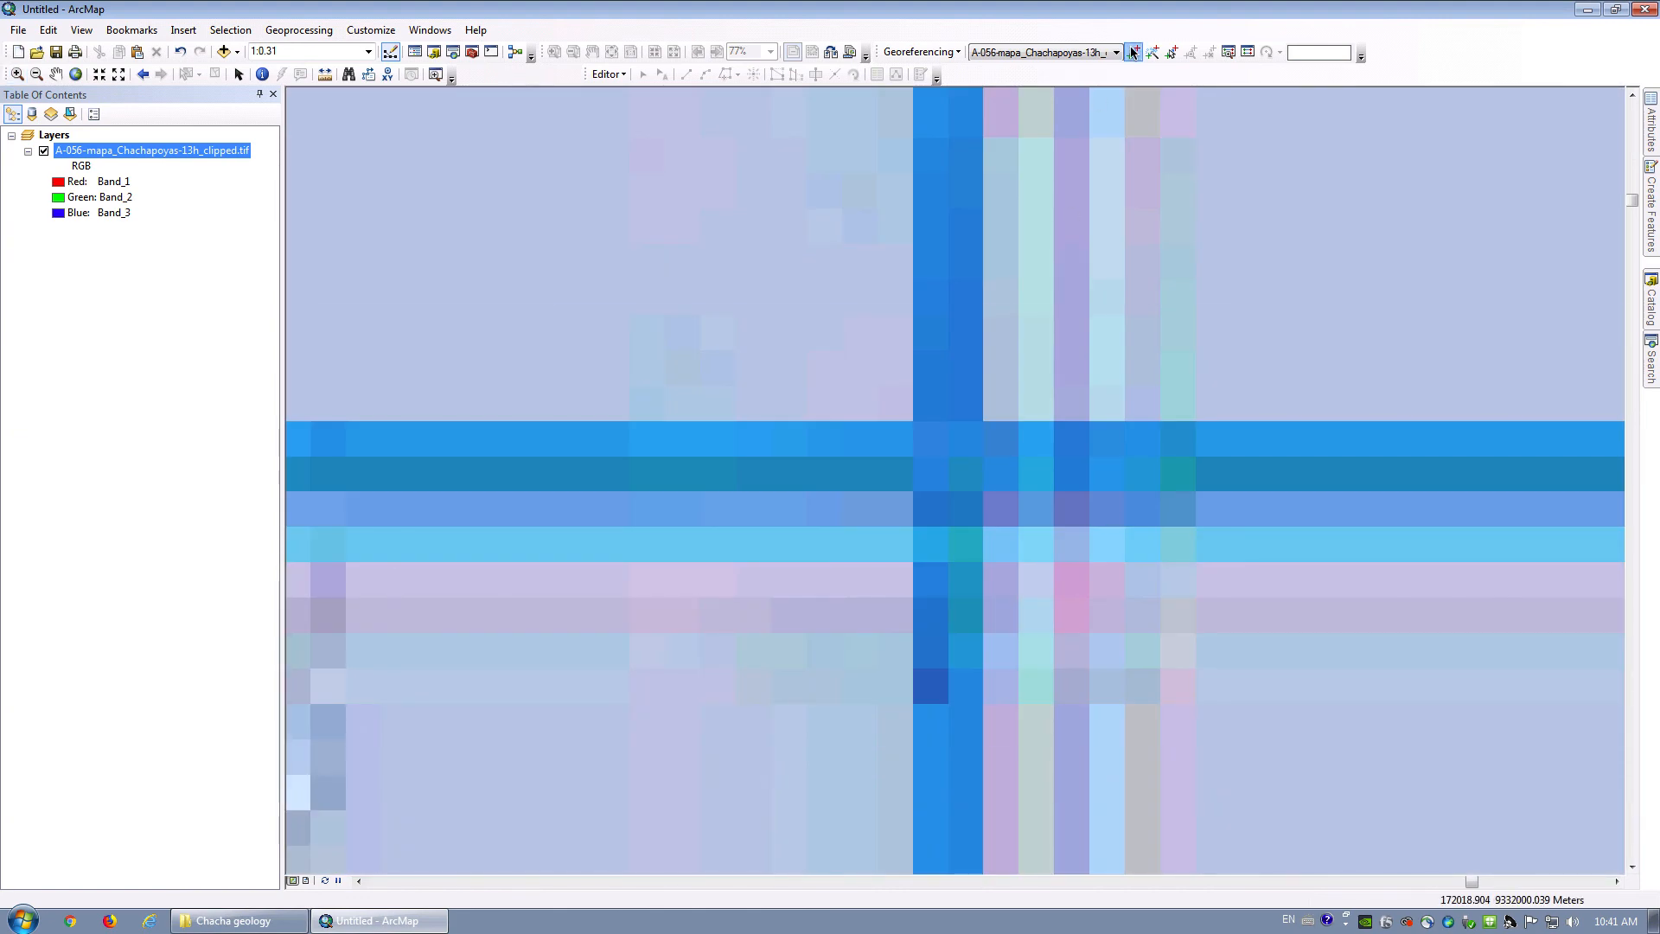
click(948, 490)
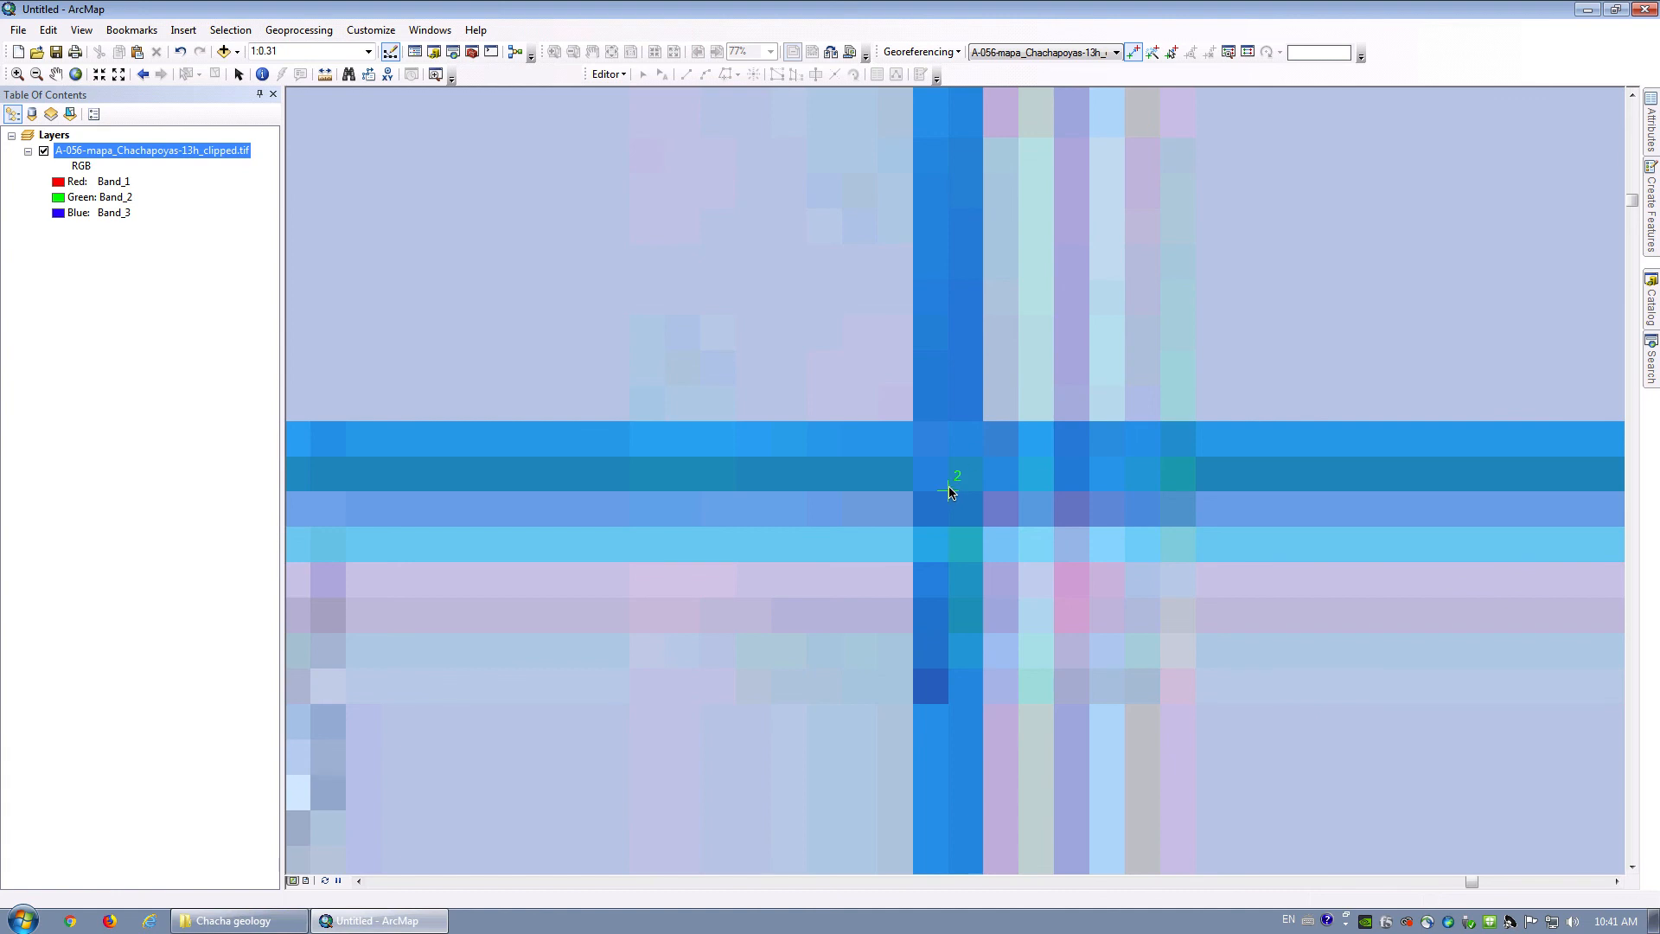
Assign the northeast control point the map coordinates X 220000 and Y 9332000.
right_click(1135, 325)
click(1150, 335)
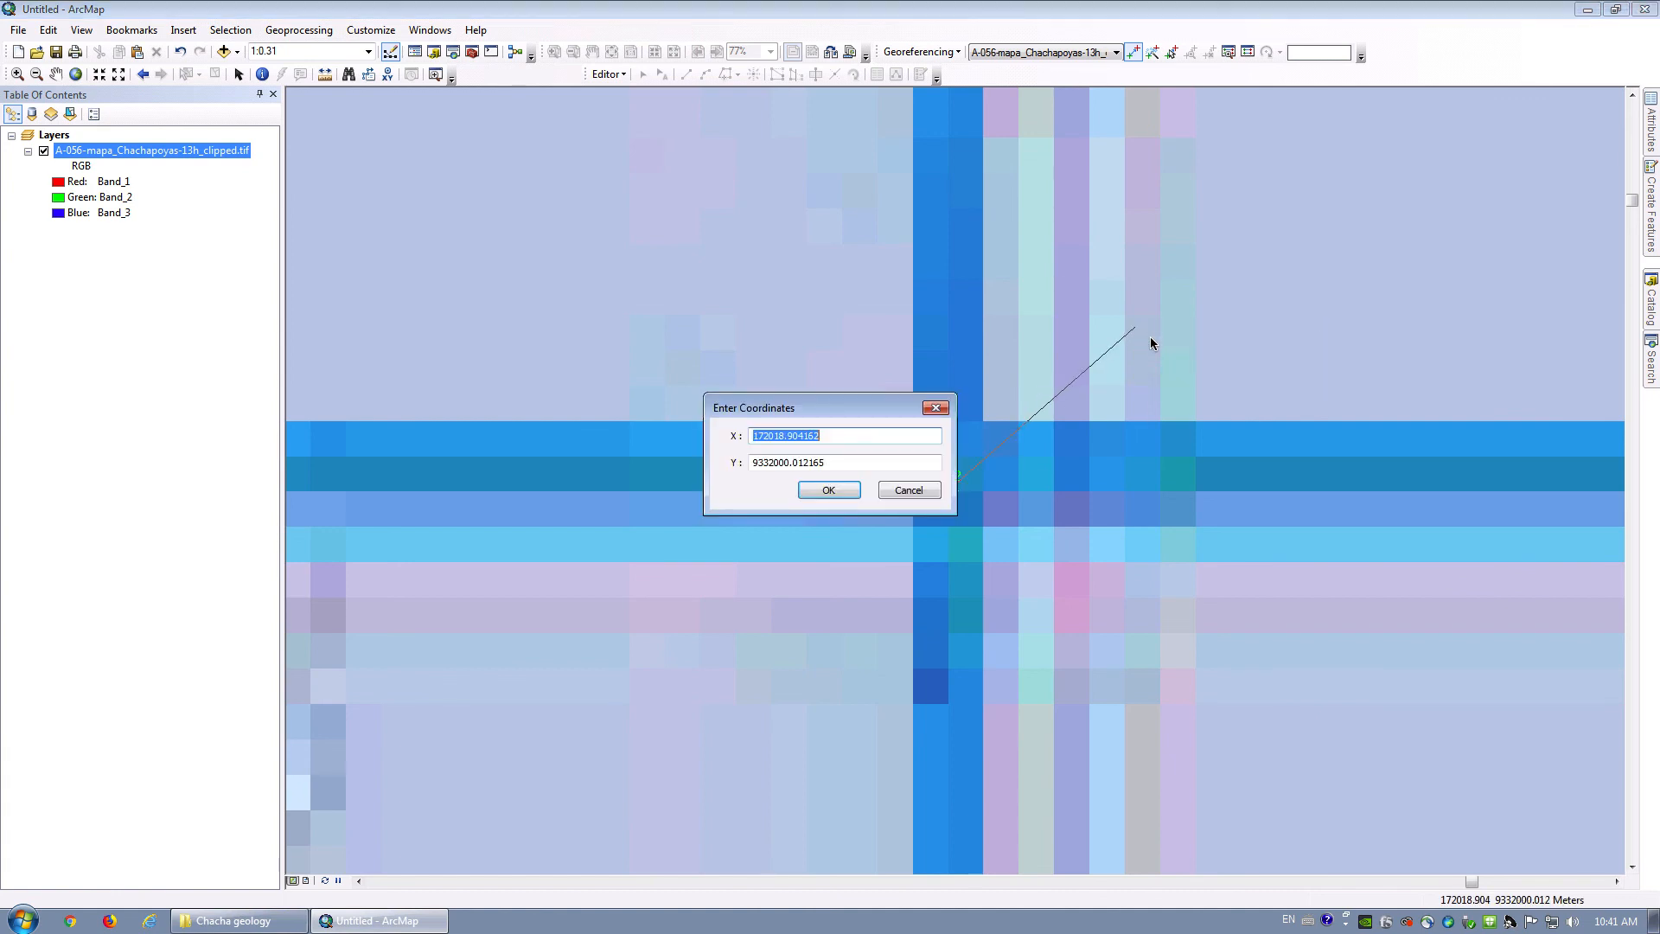
text(220000)
key(Tab)
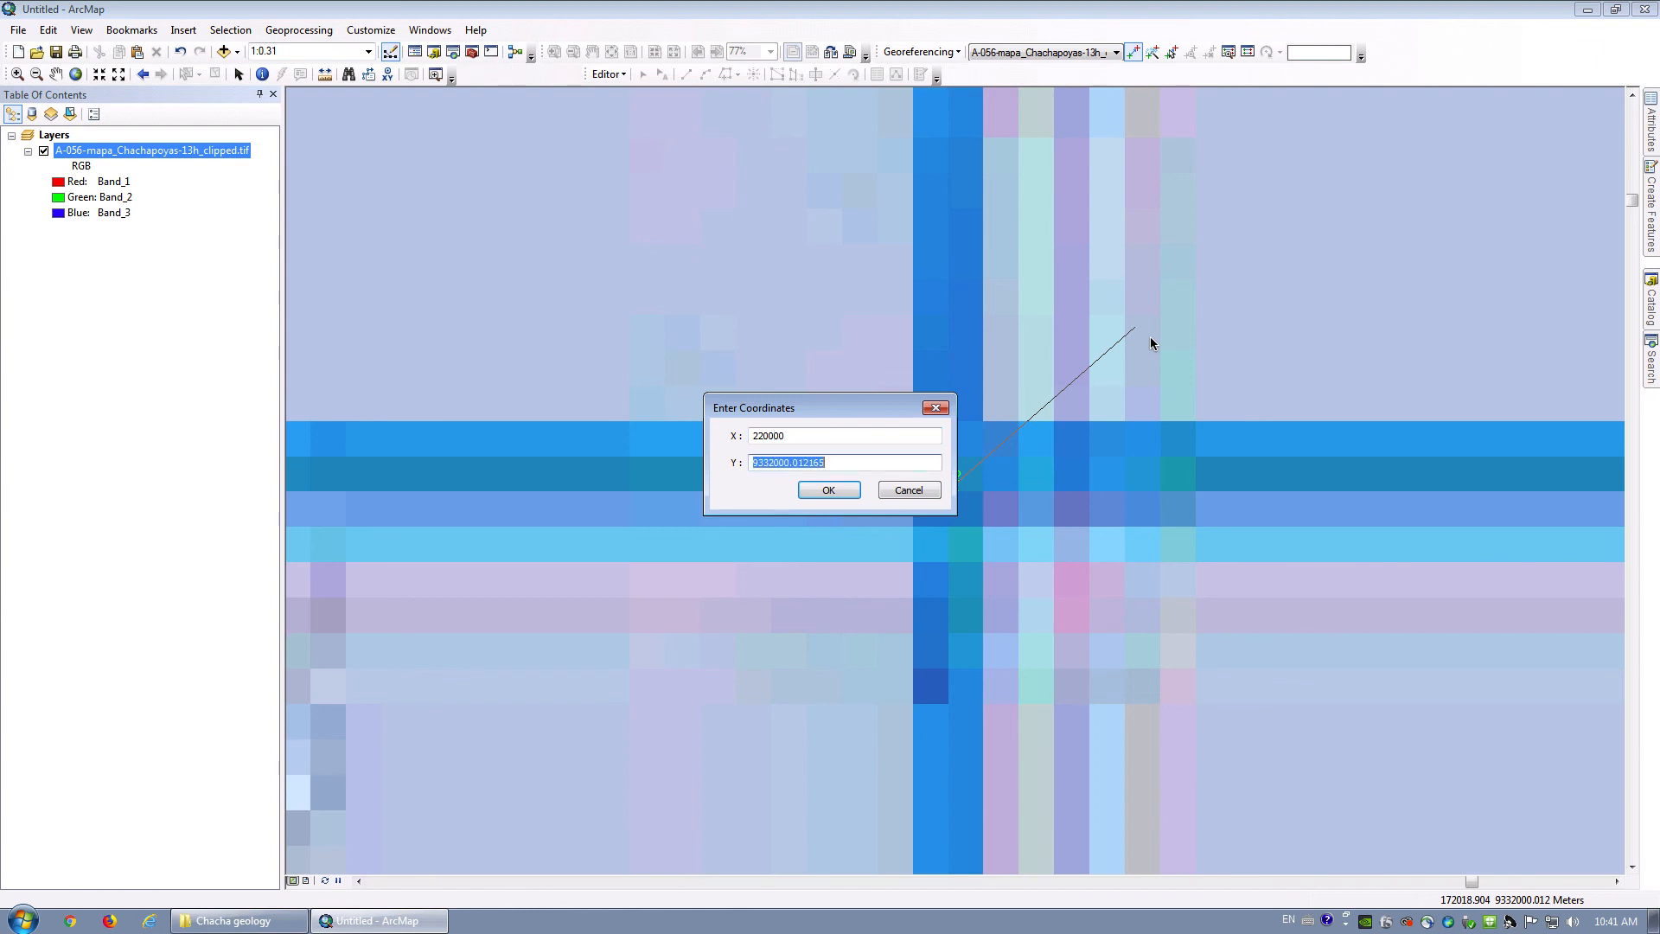
text(9332)
click(839, 489)
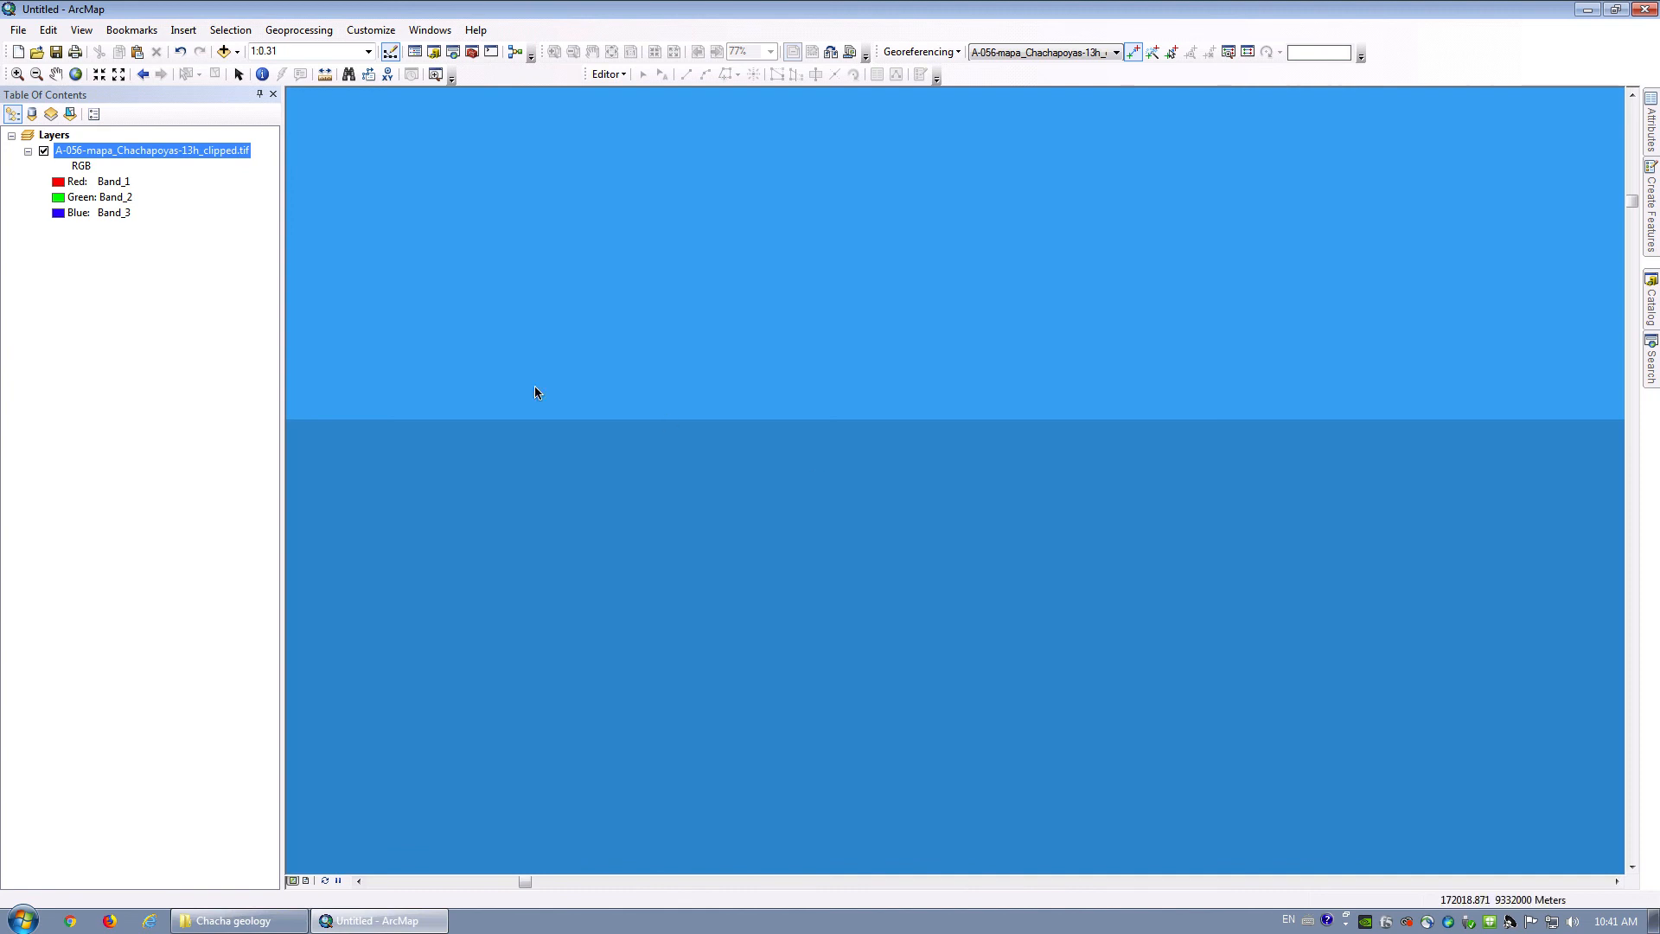
Place the third control point on the intersection of grid lines 220 and 9284 near the map's southeast corner.
click(78, 77)
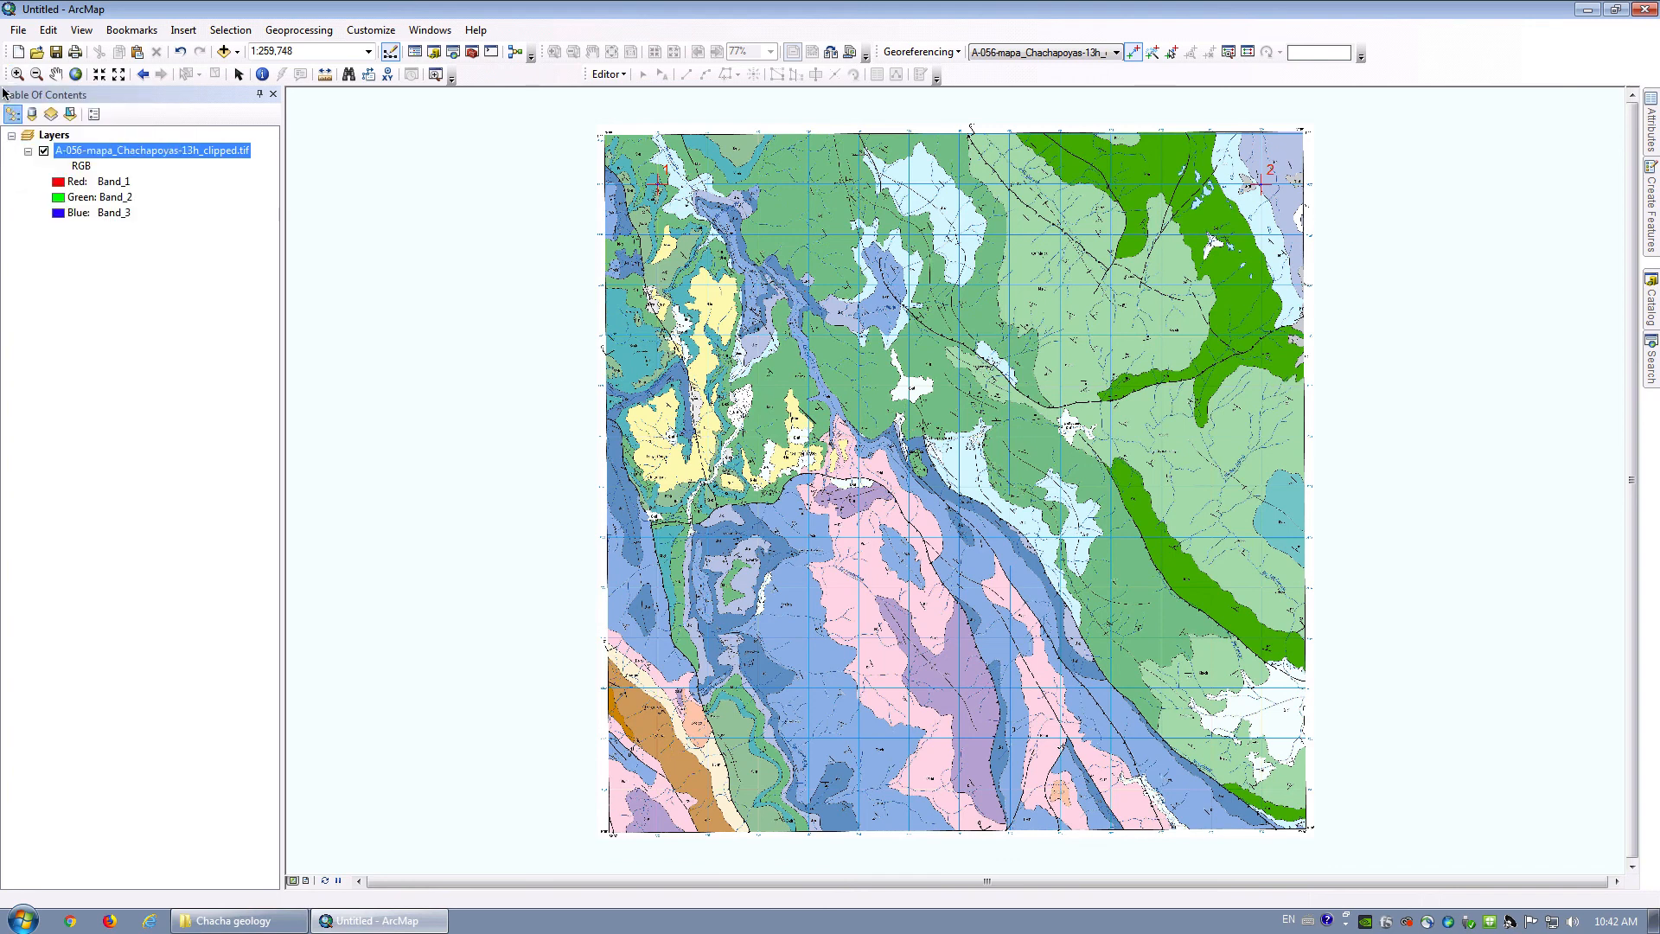
click(18, 74)
drag(1247, 768, 1326, 841)
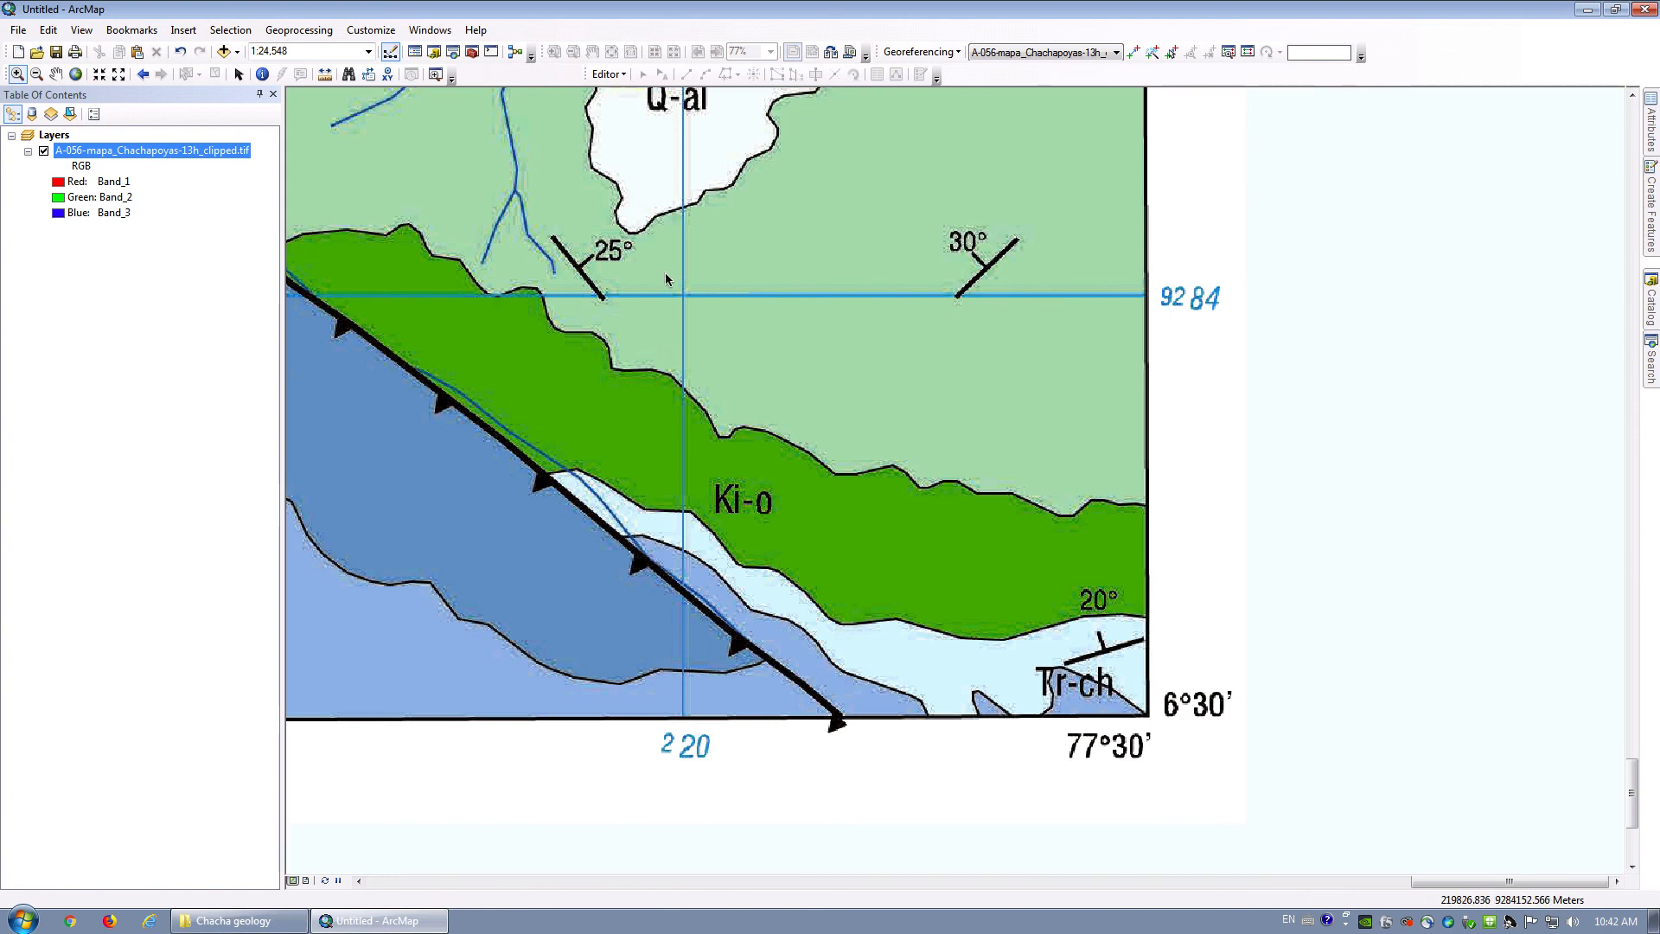
drag(668, 286, 697, 304)
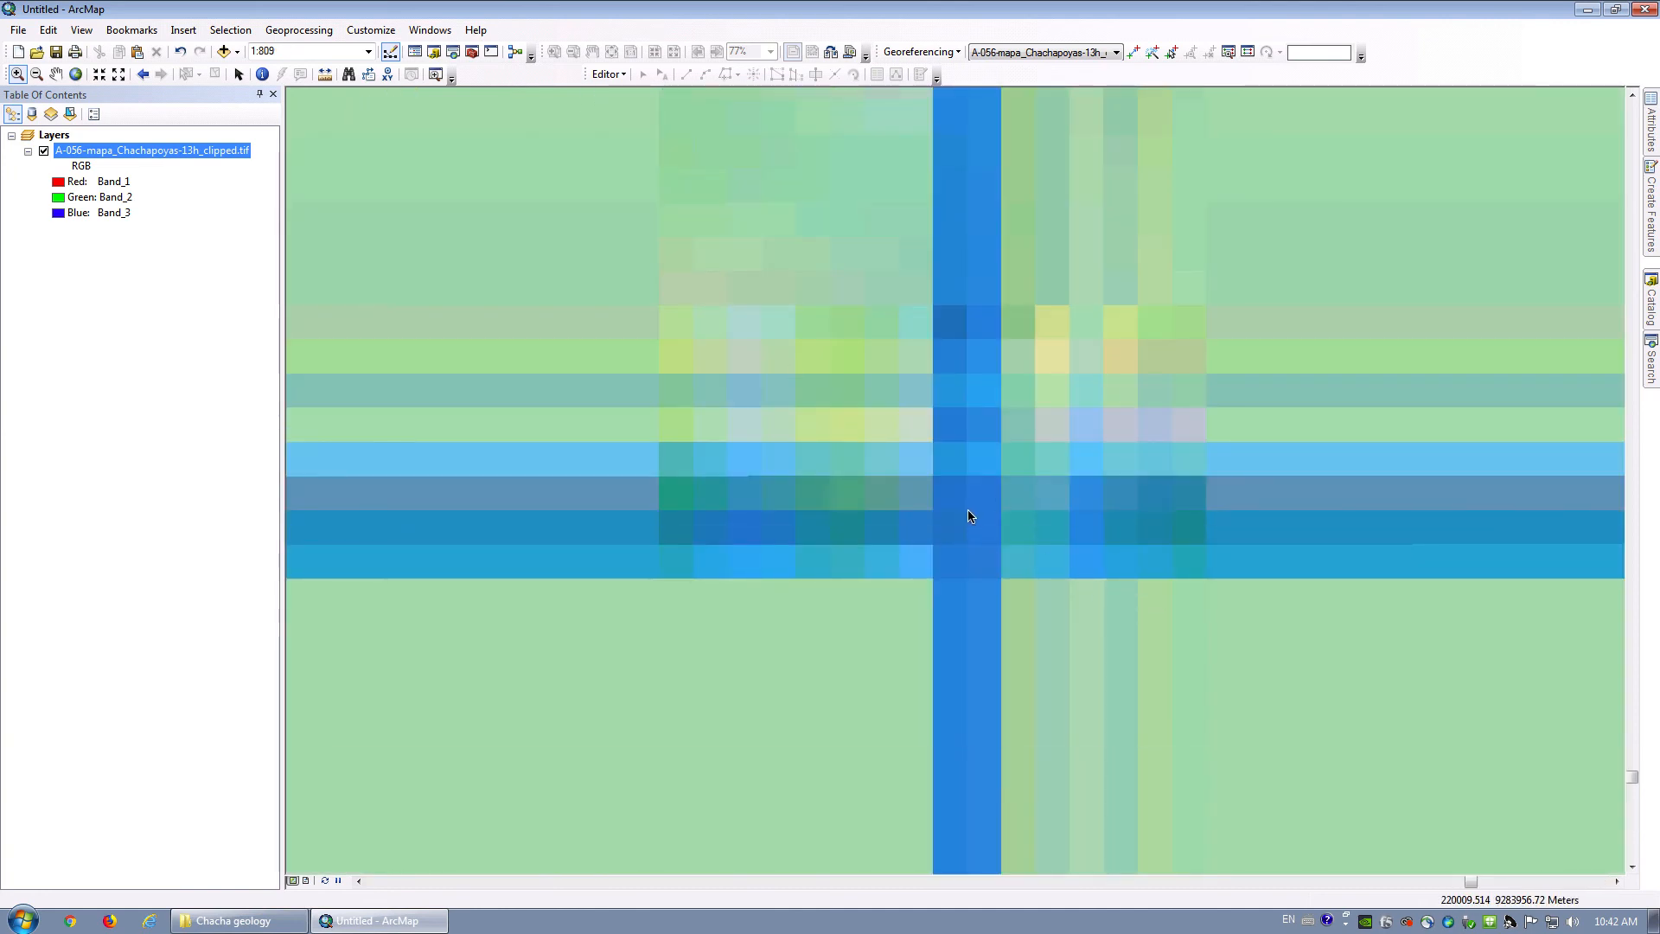
click(1133, 52)
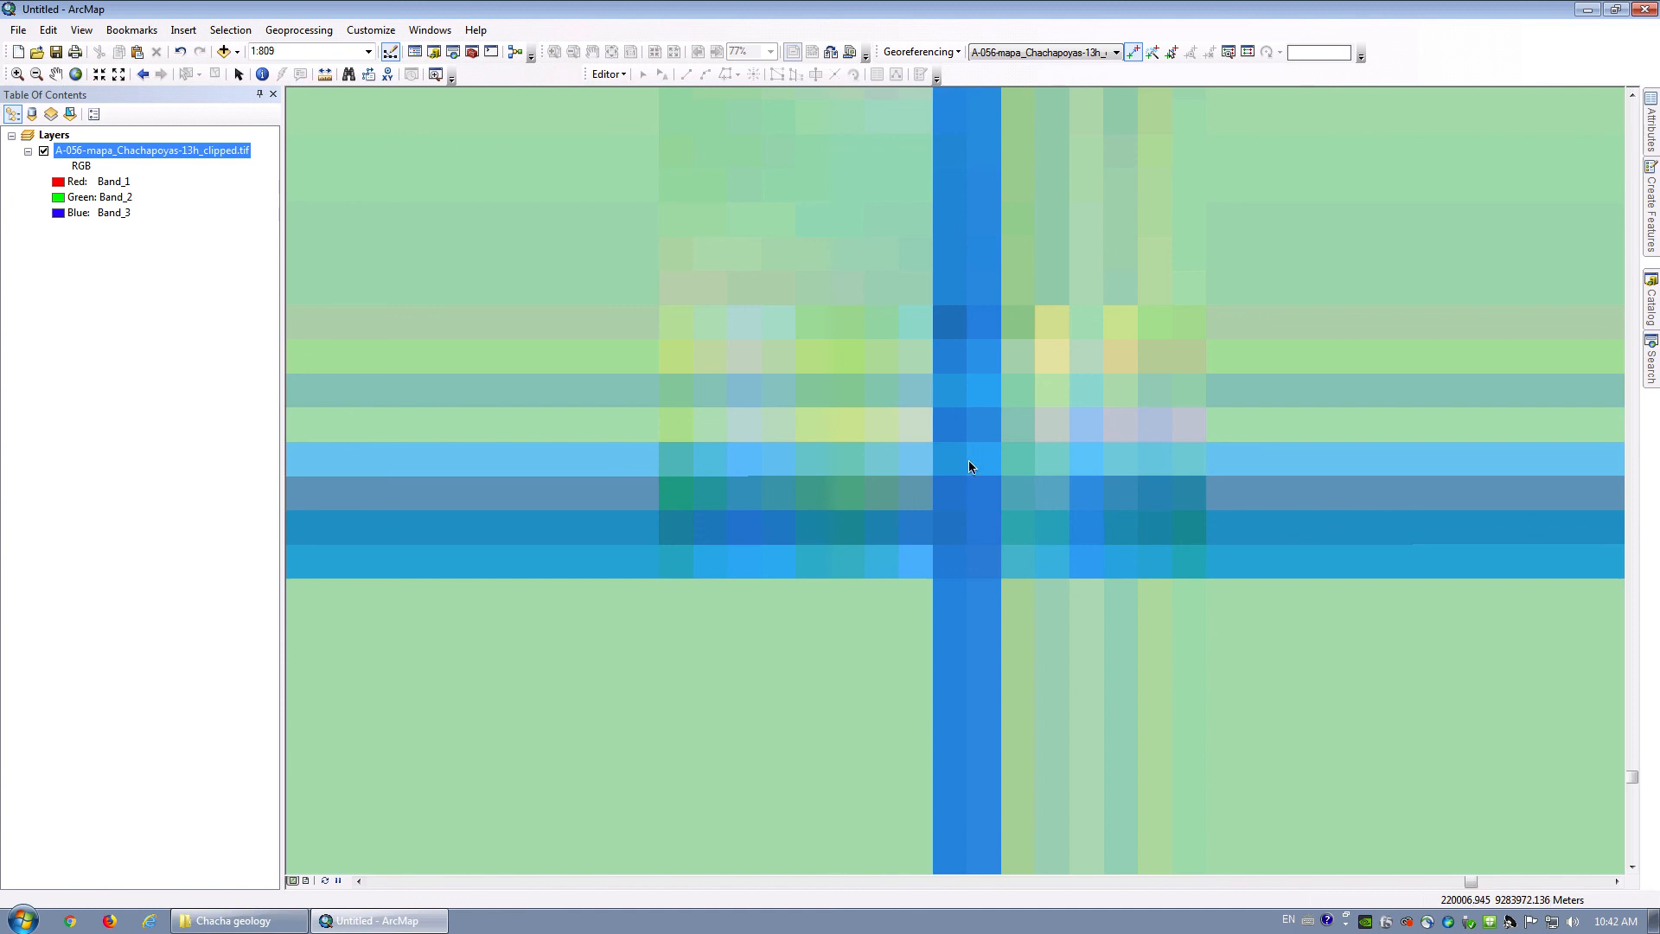
click(968, 511)
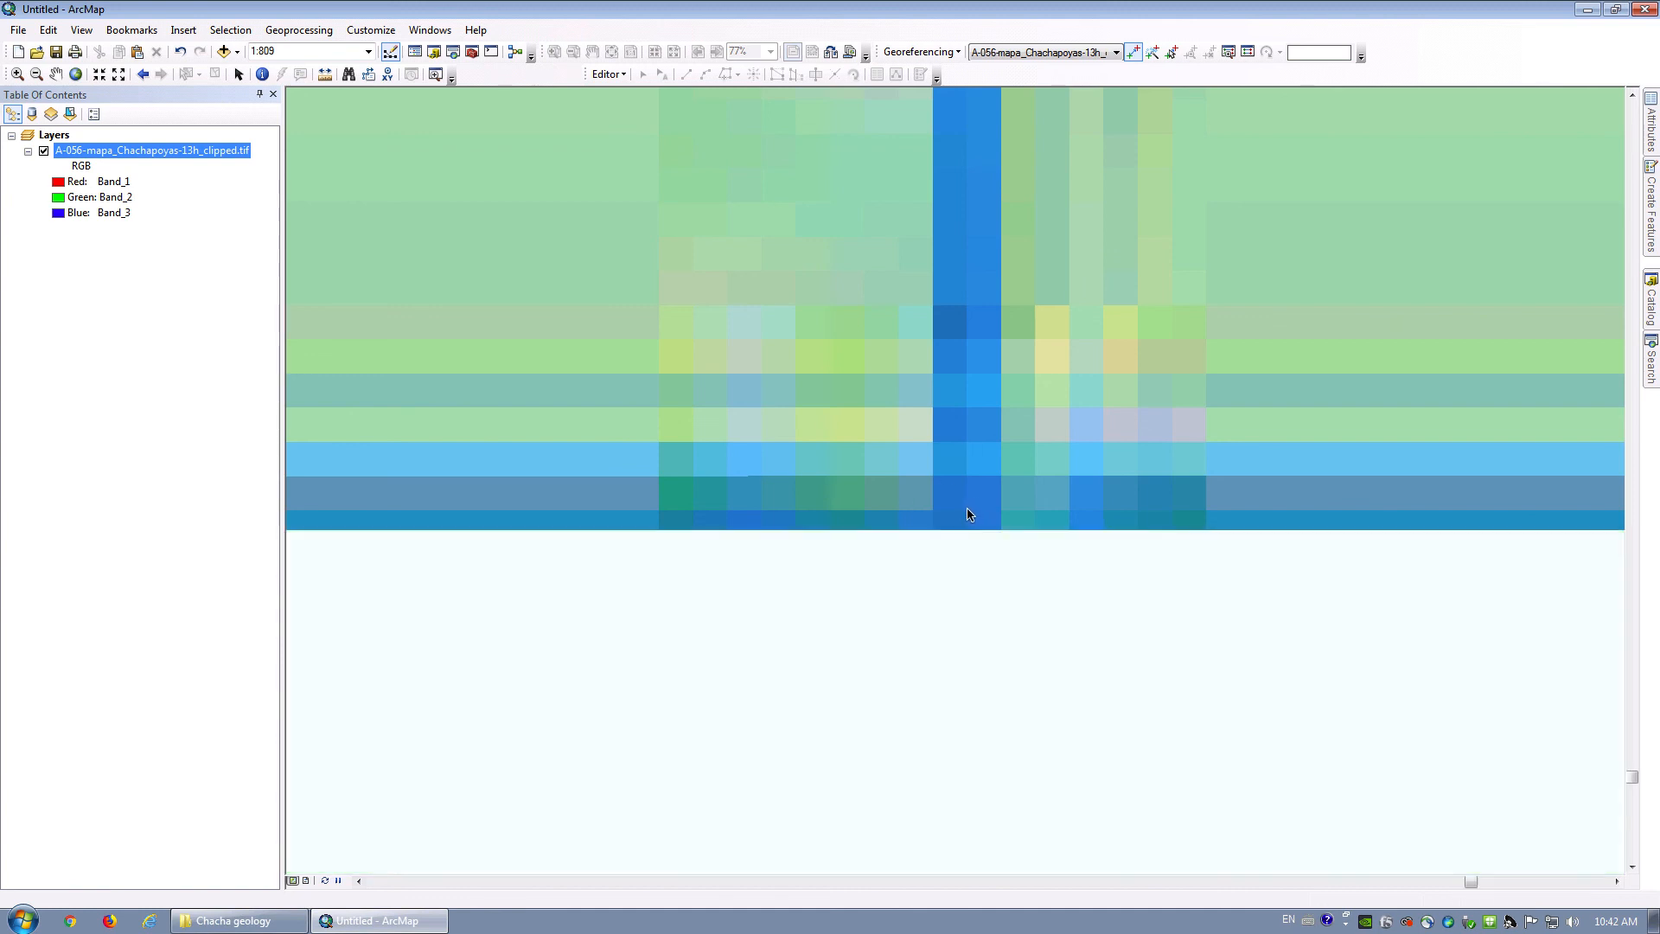
Assign the southeast control point the map coordinates X 220000 and Y 9284000.
right_click(1078, 409)
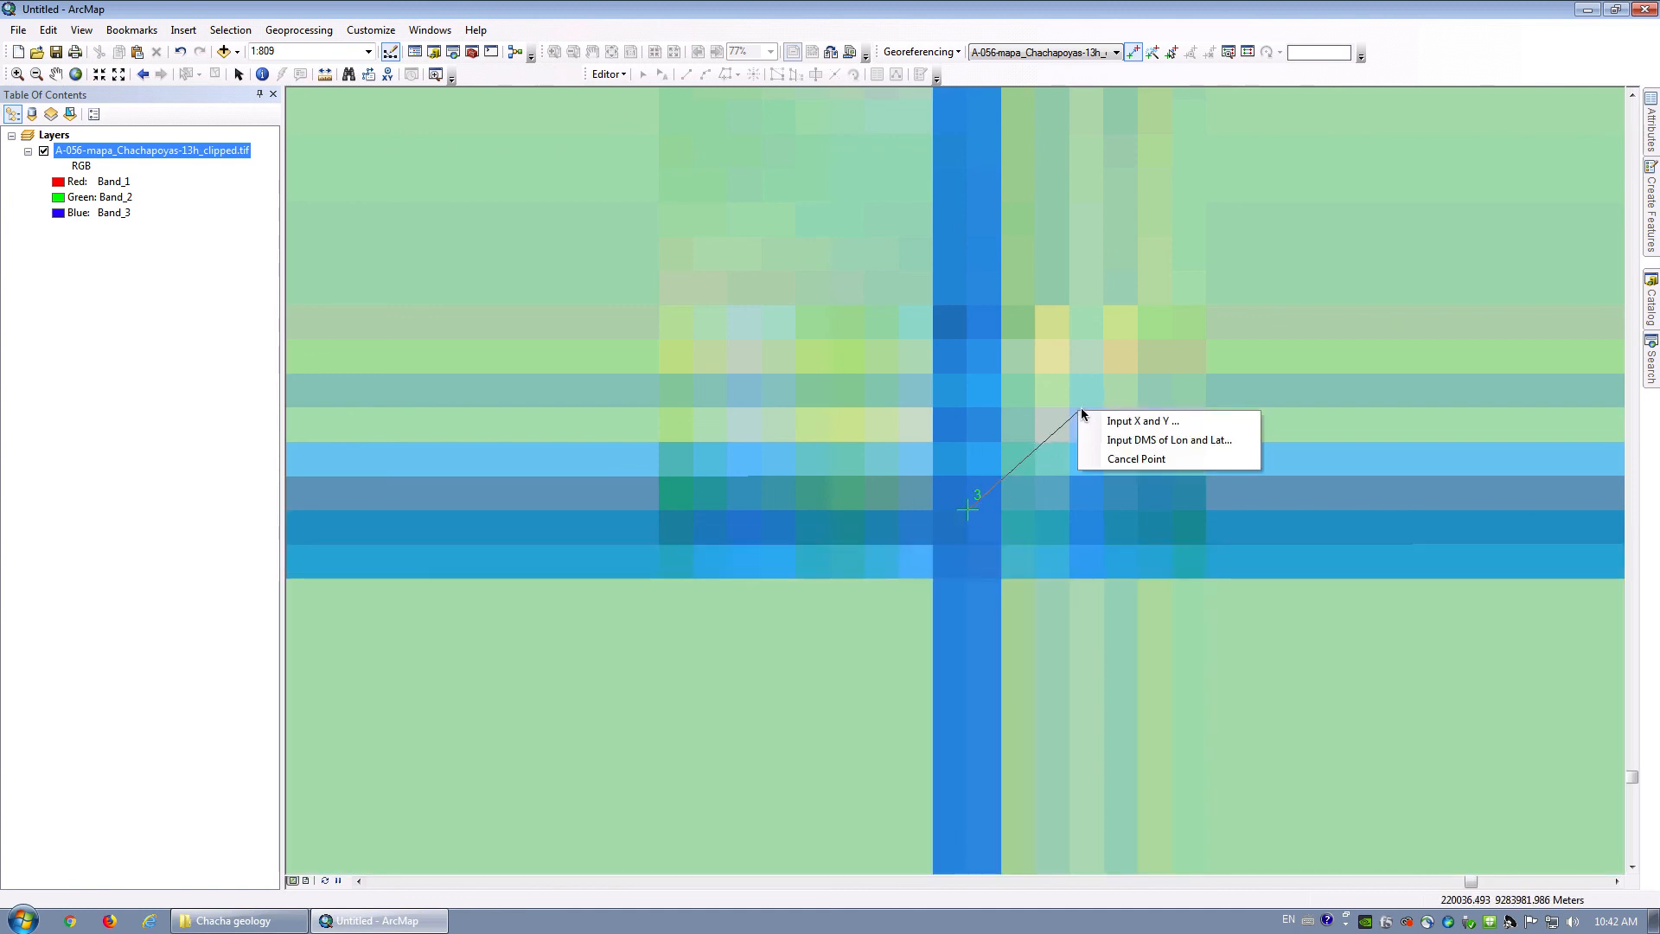
click(1098, 414)
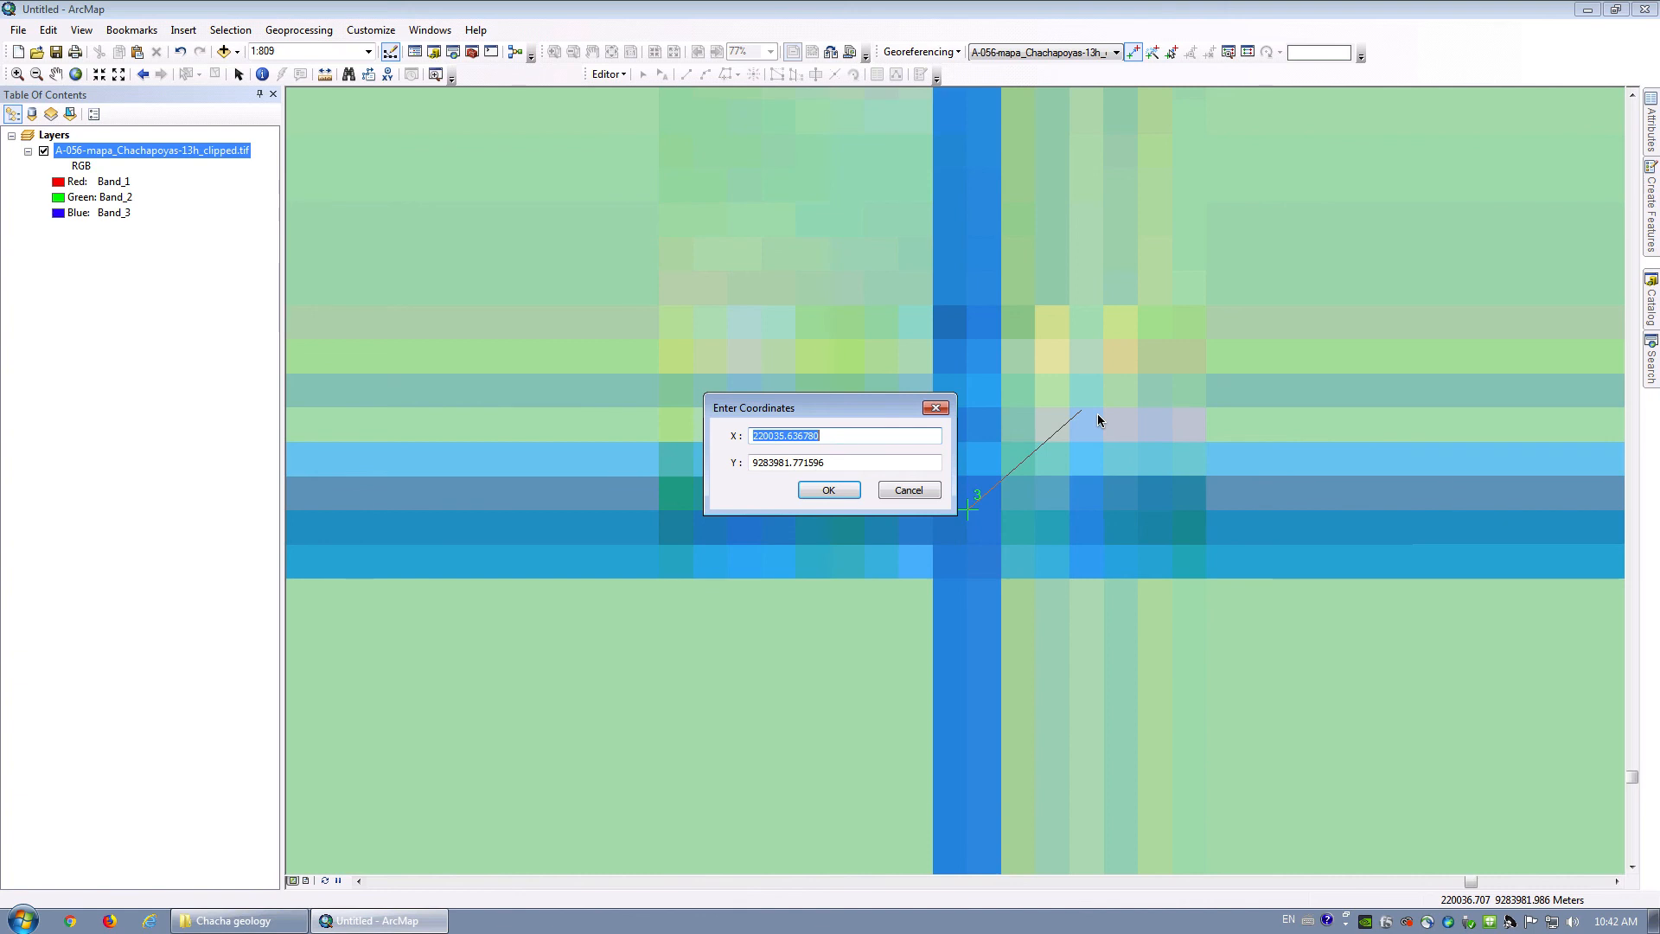
click(820, 437)
text(0000)
drag(769, 462, 863, 465)
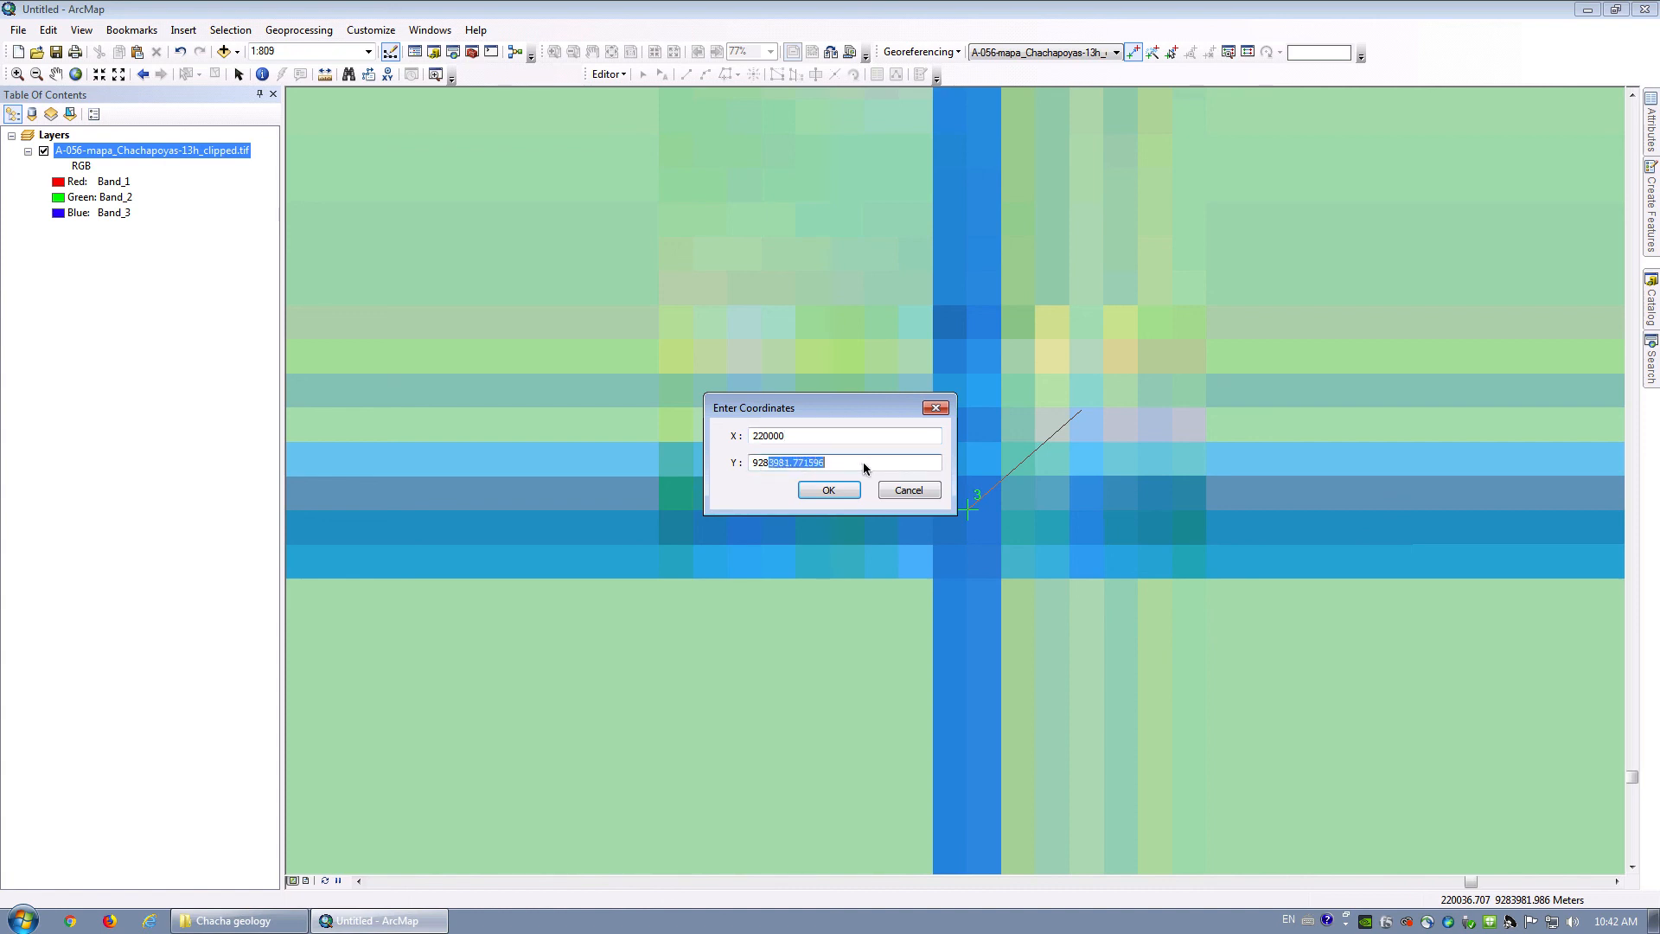
text(4000)
click(838, 492)
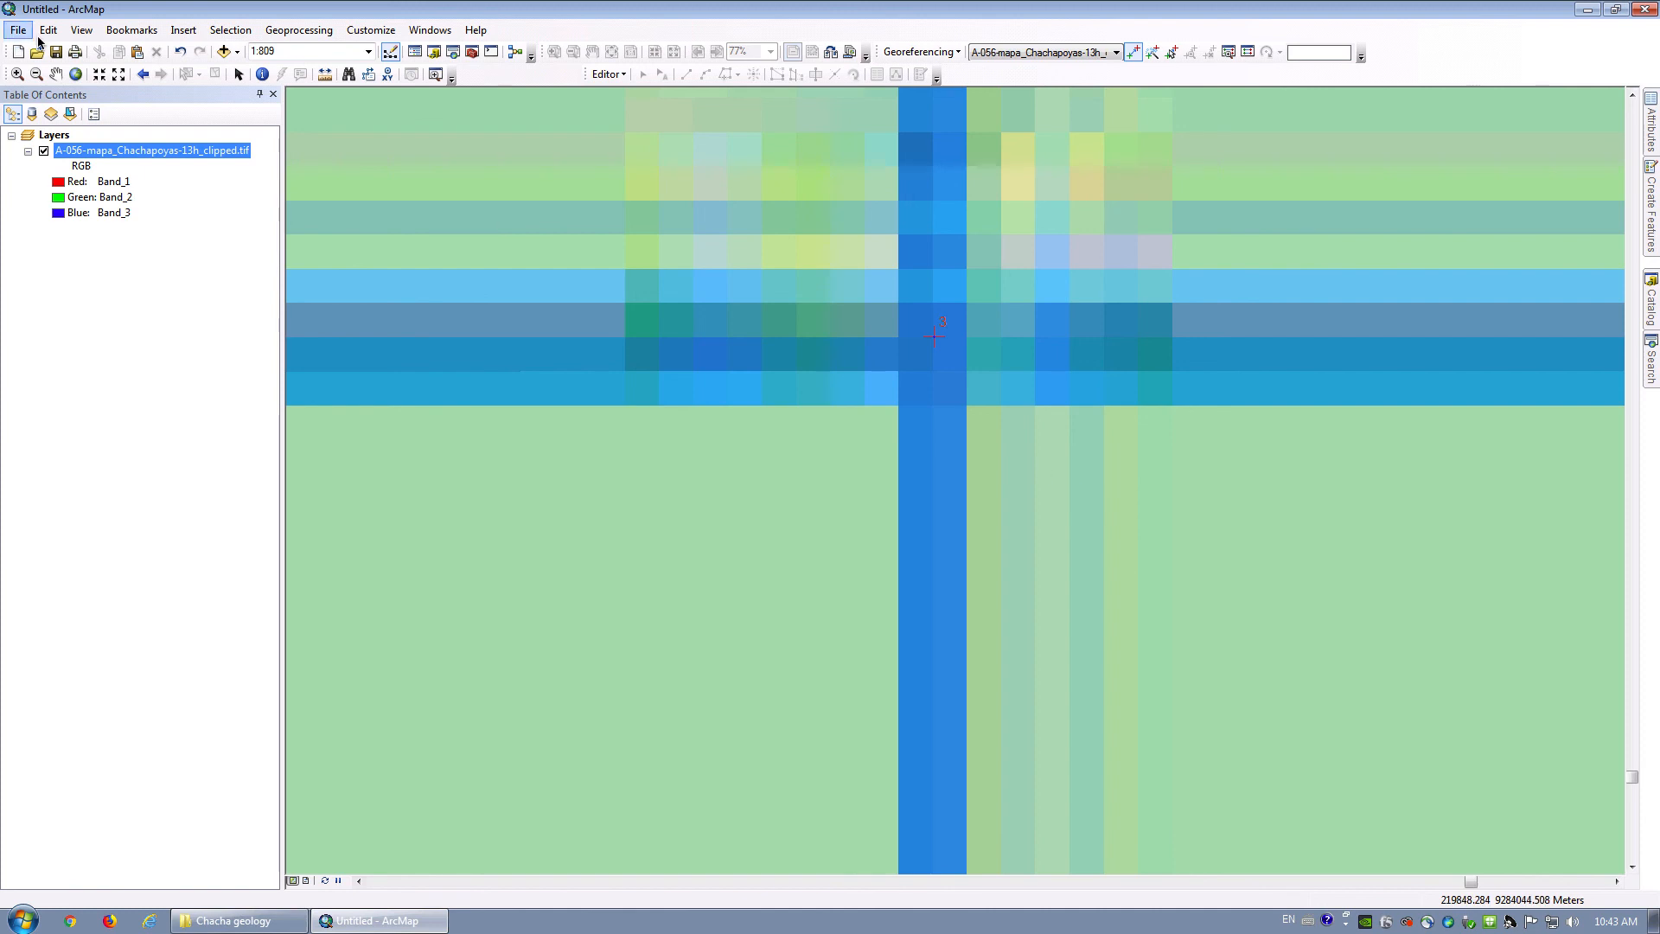
Place the fourth control point on the intersection of grid lines 172 and 9284 near the map's southwest corner.
click(138, 75)
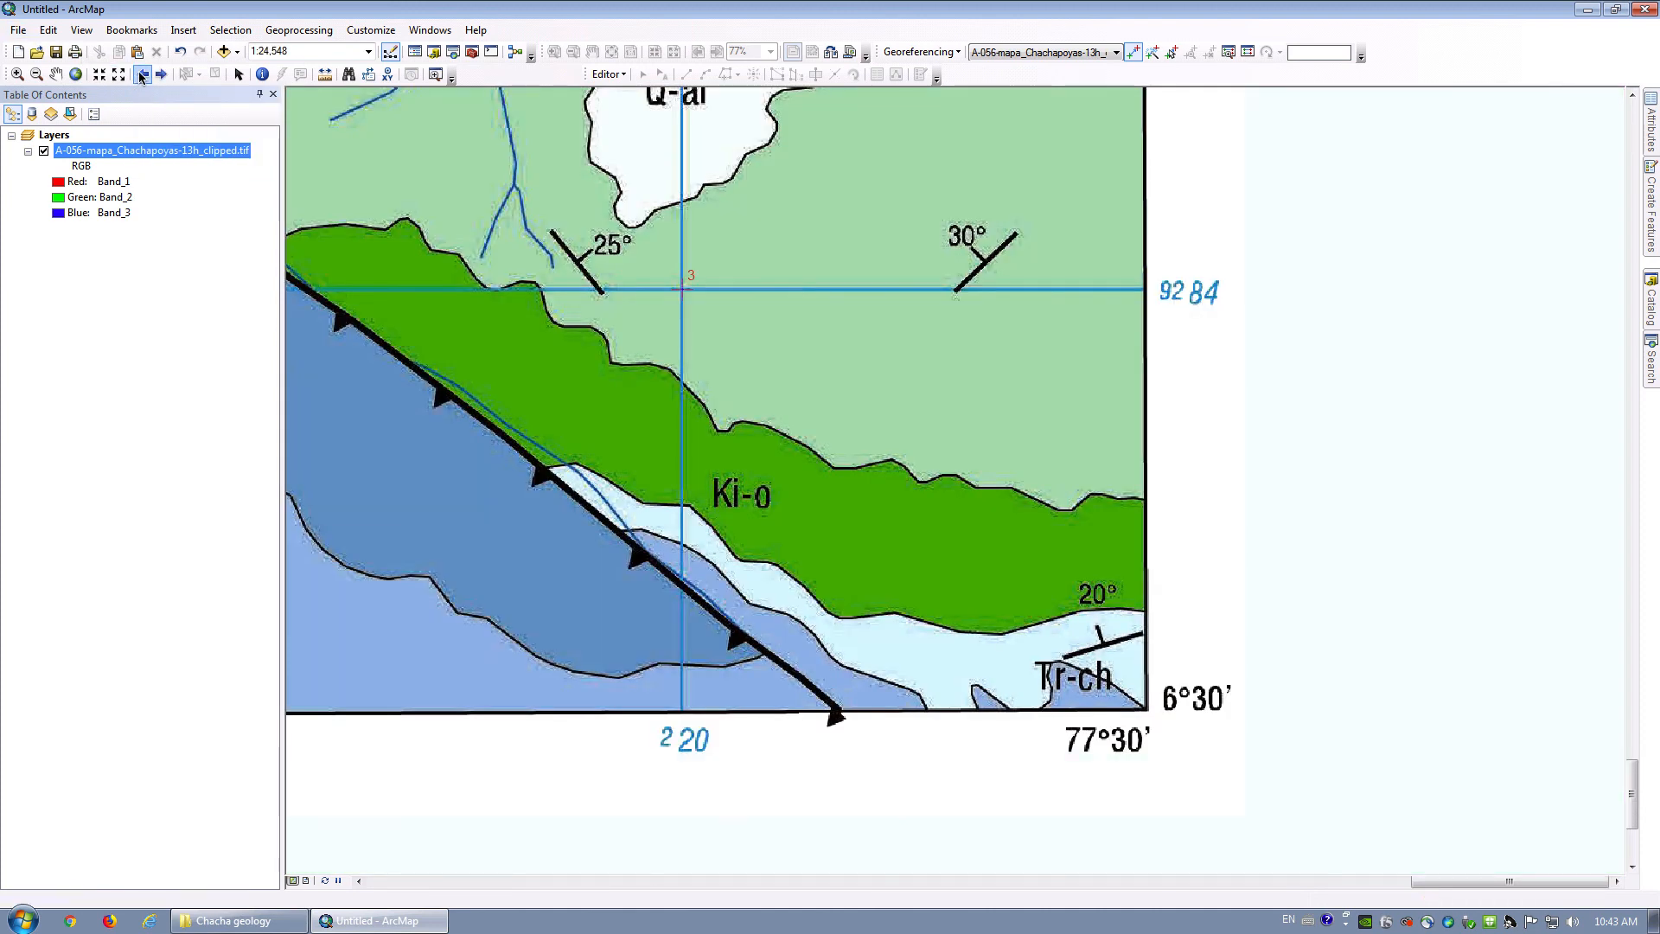
click(140, 75)
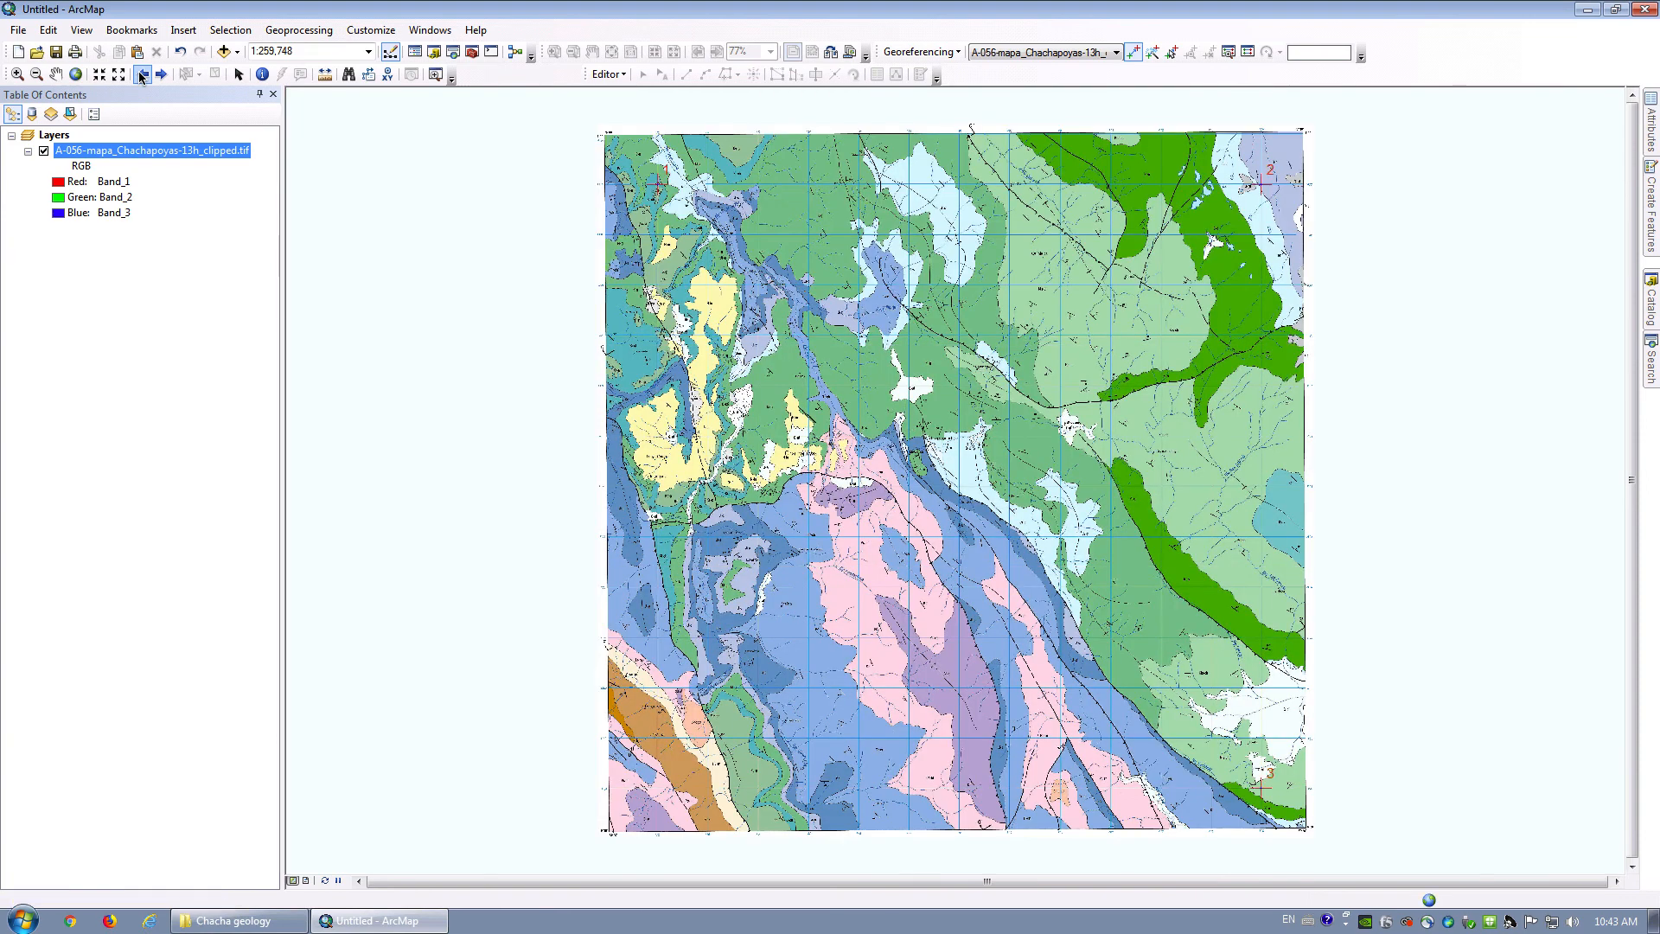
click(21, 74)
drag(582, 771, 671, 841)
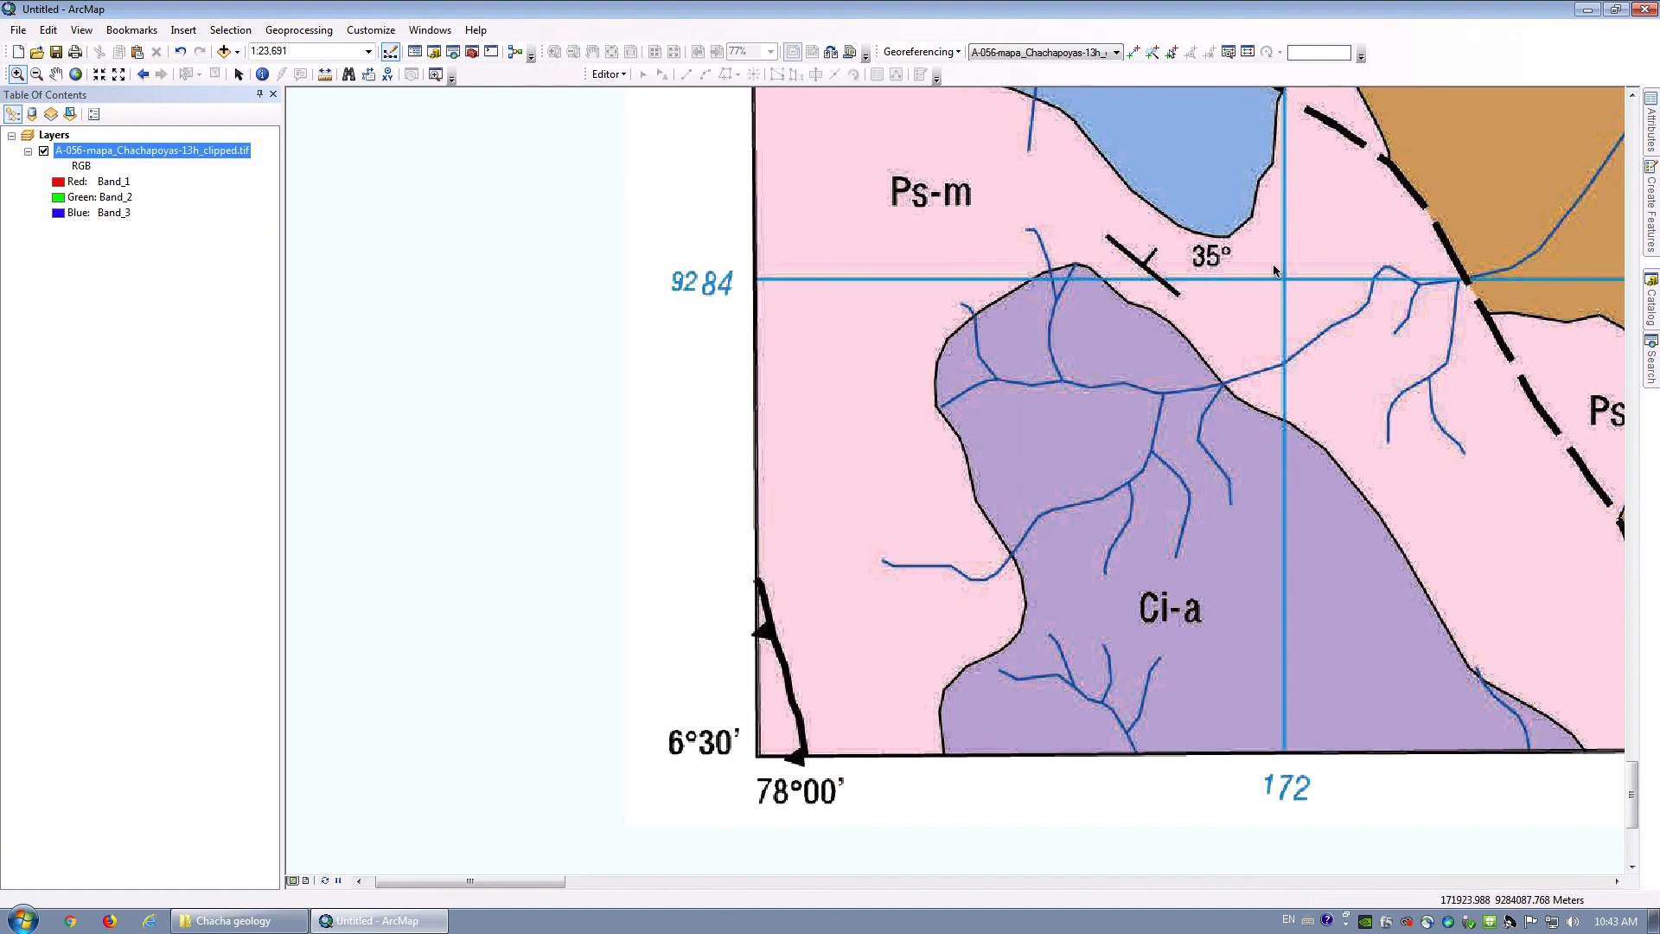
drag(1273, 263, 1297, 290)
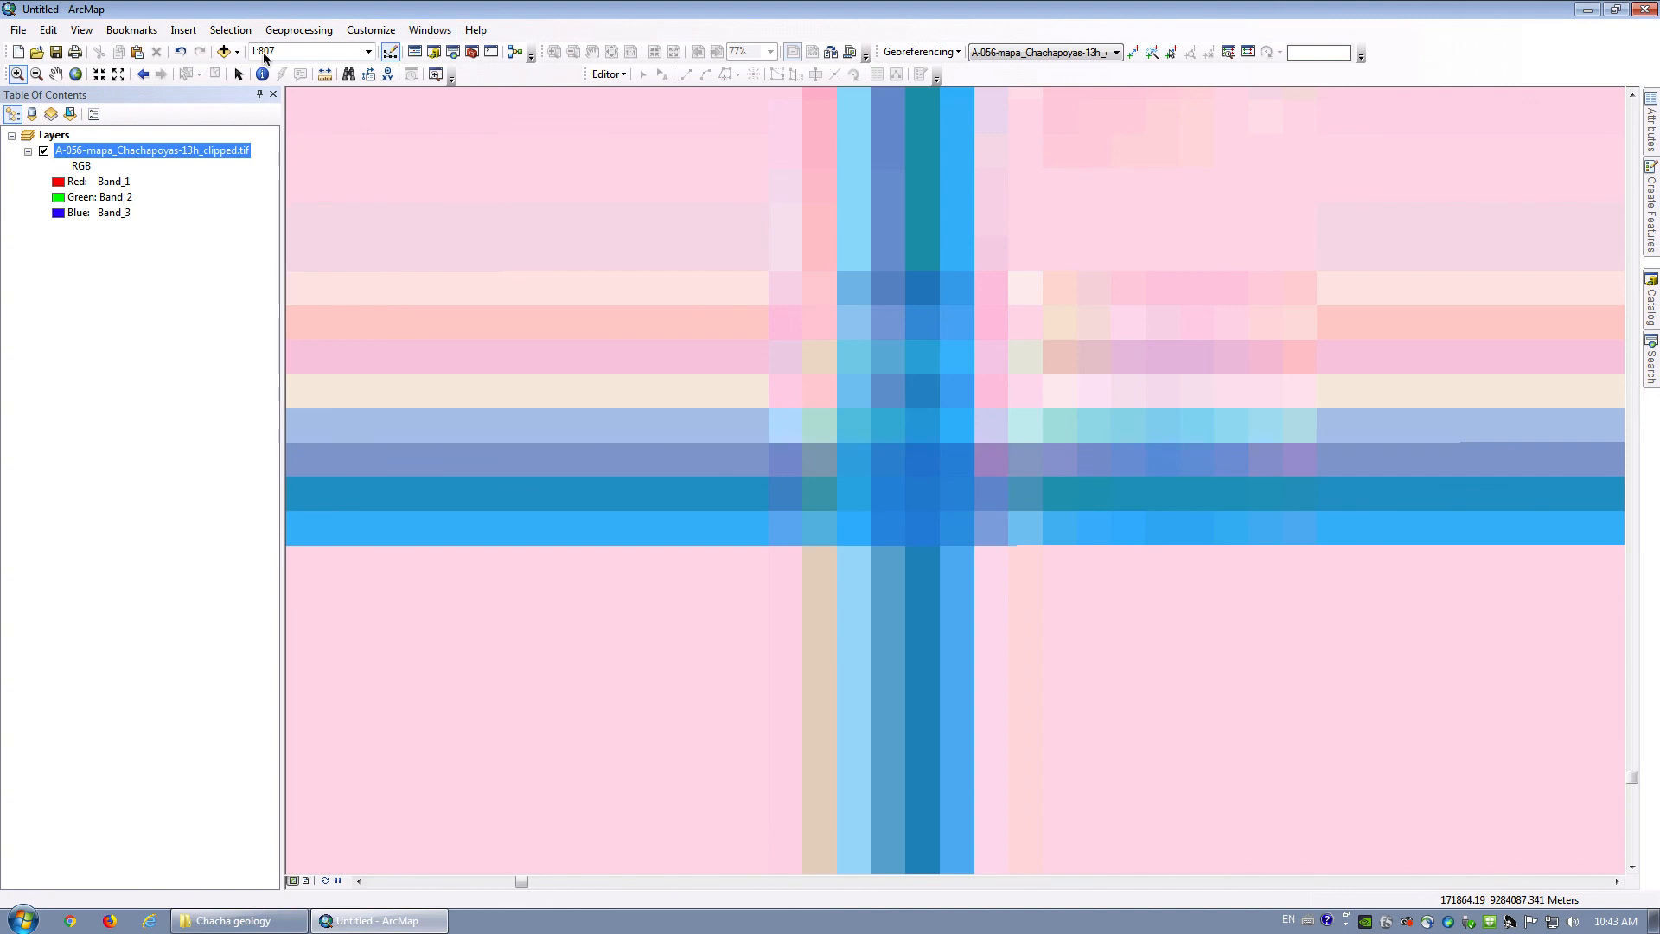
click(1133, 52)
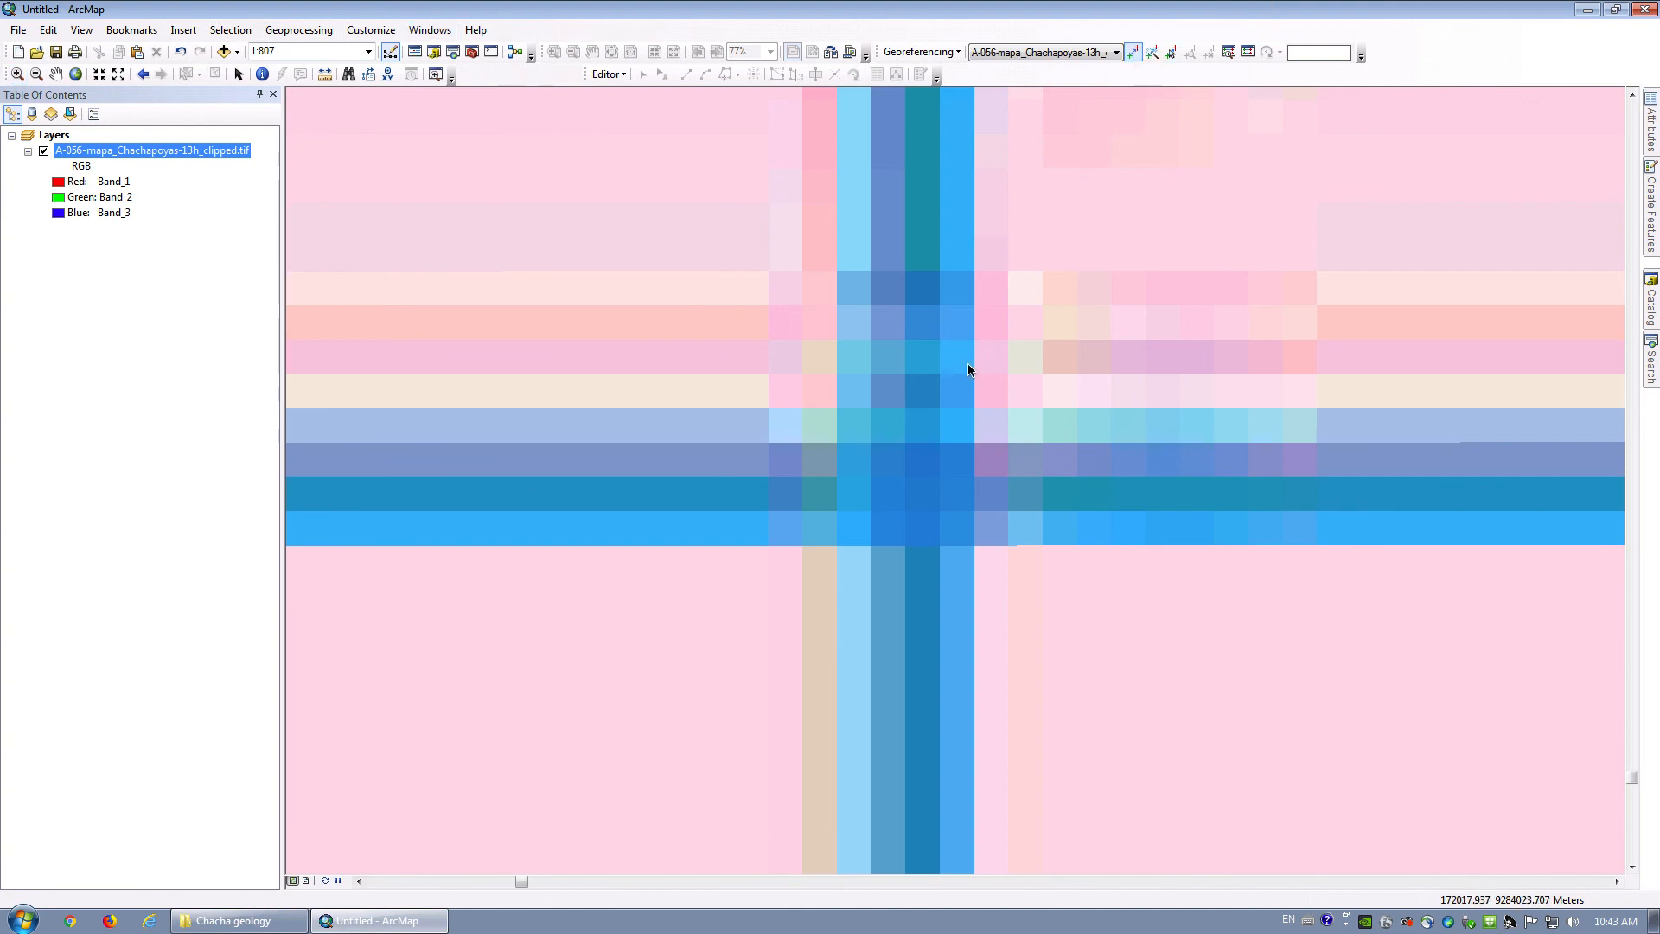
click(906, 475)
Assign the southwest control point the map coordinates X 172000 and Y 9284000, and show the whole map.
right_click(1009, 368)
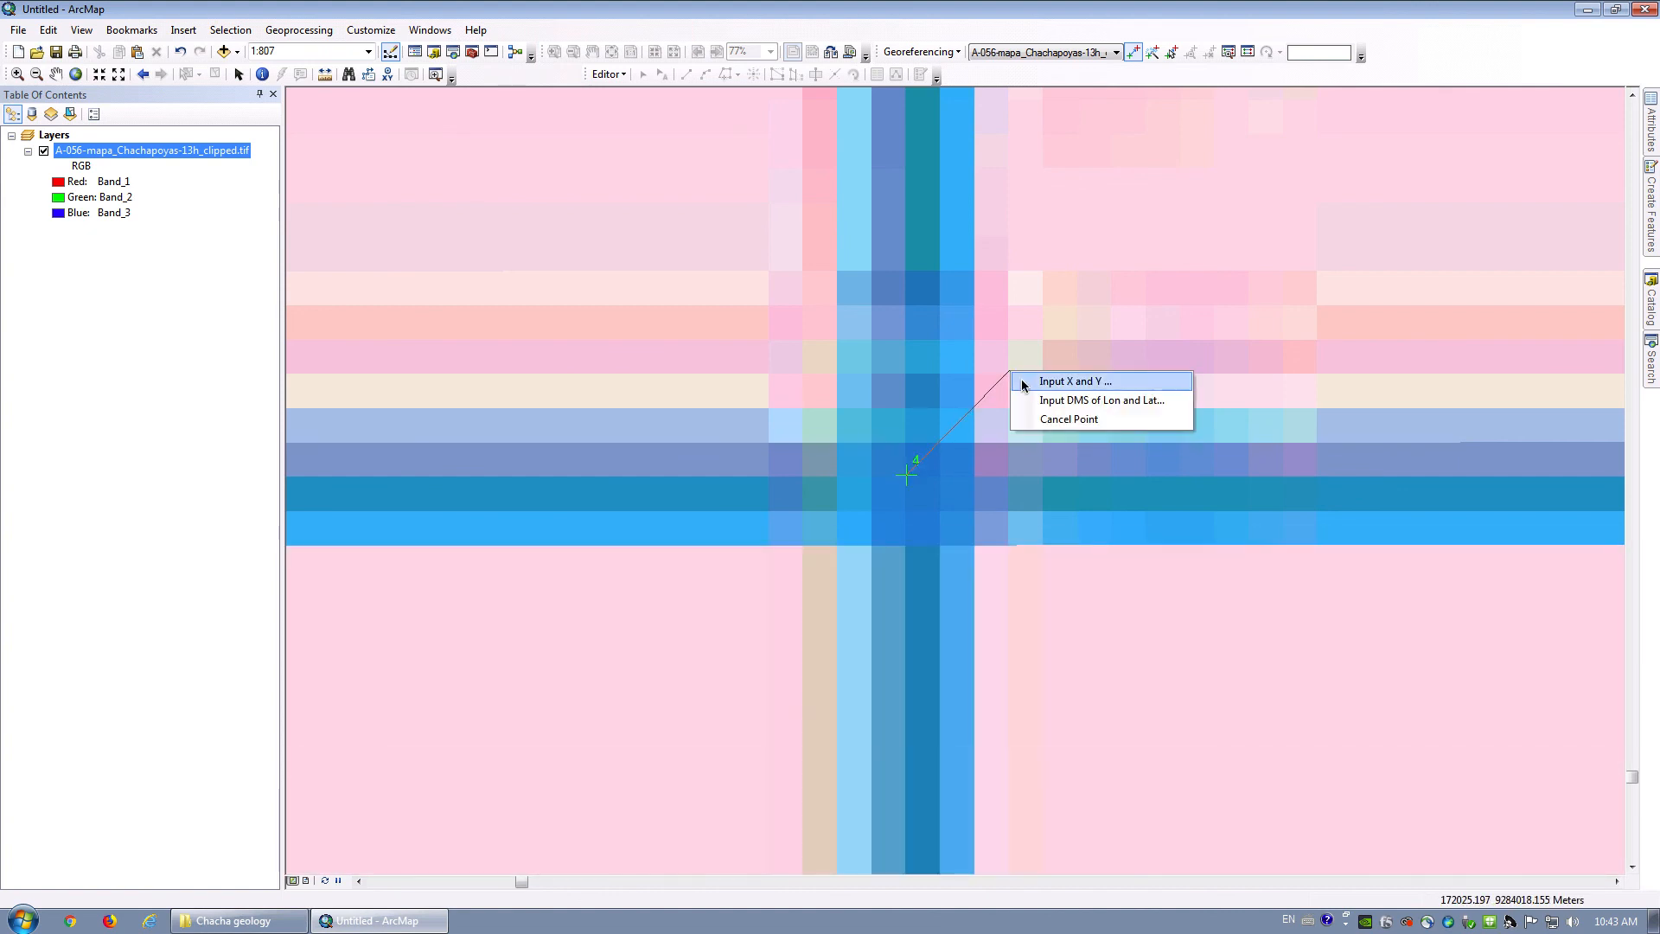
click(1031, 388)
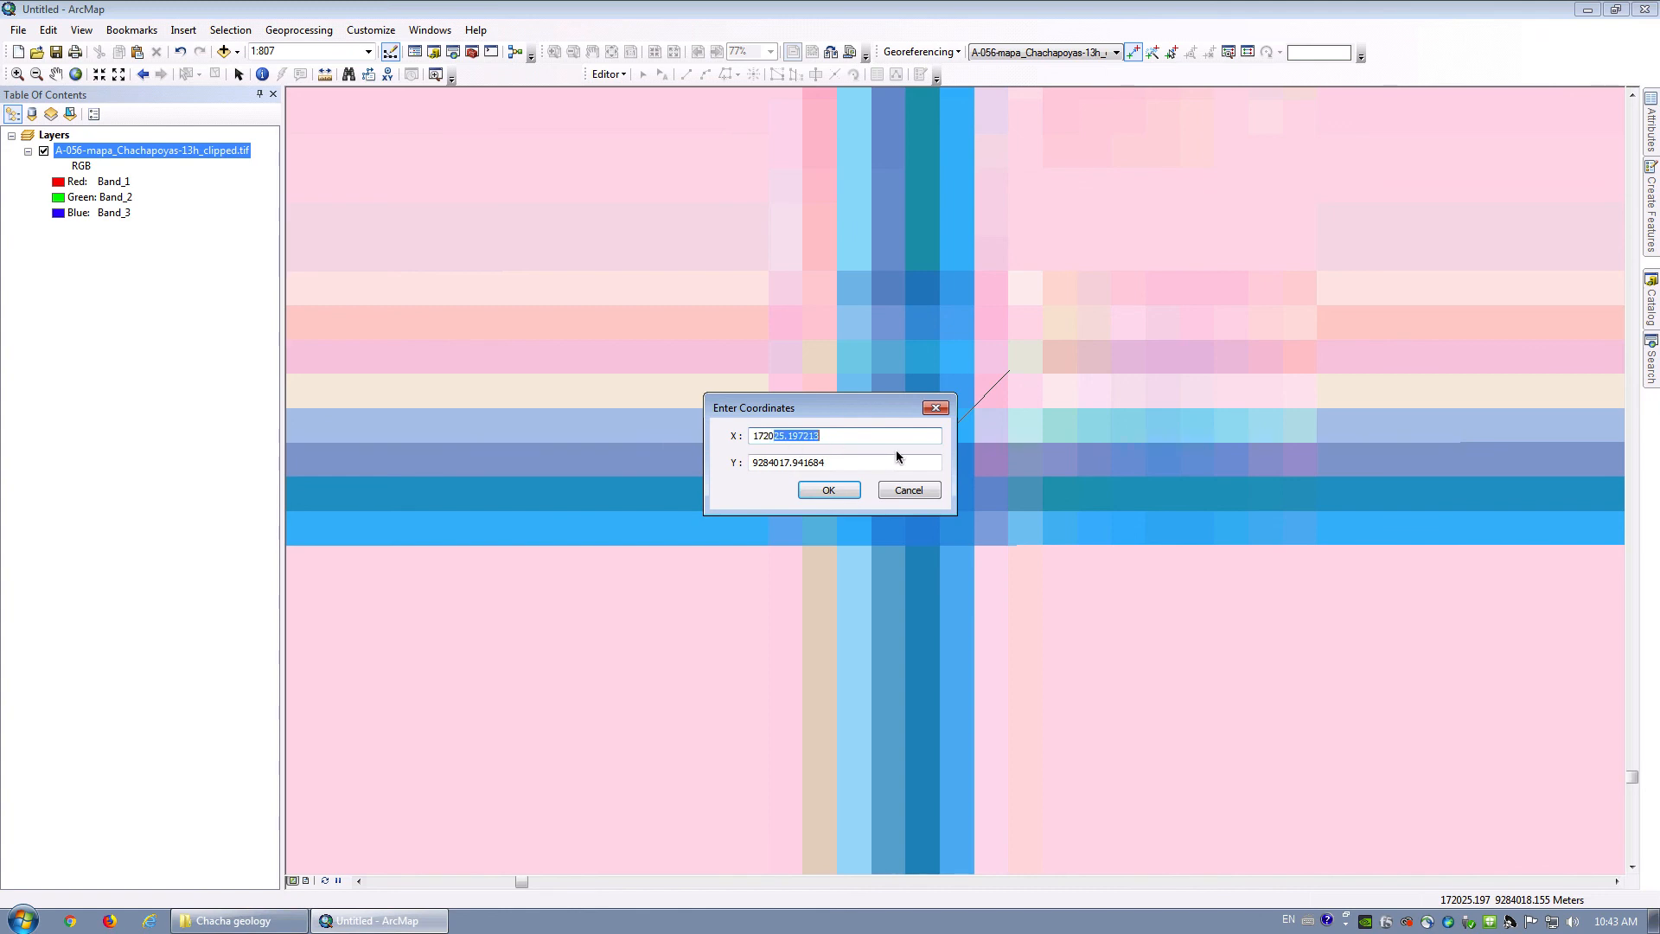
text(000)
drag(780, 463, 852, 464)
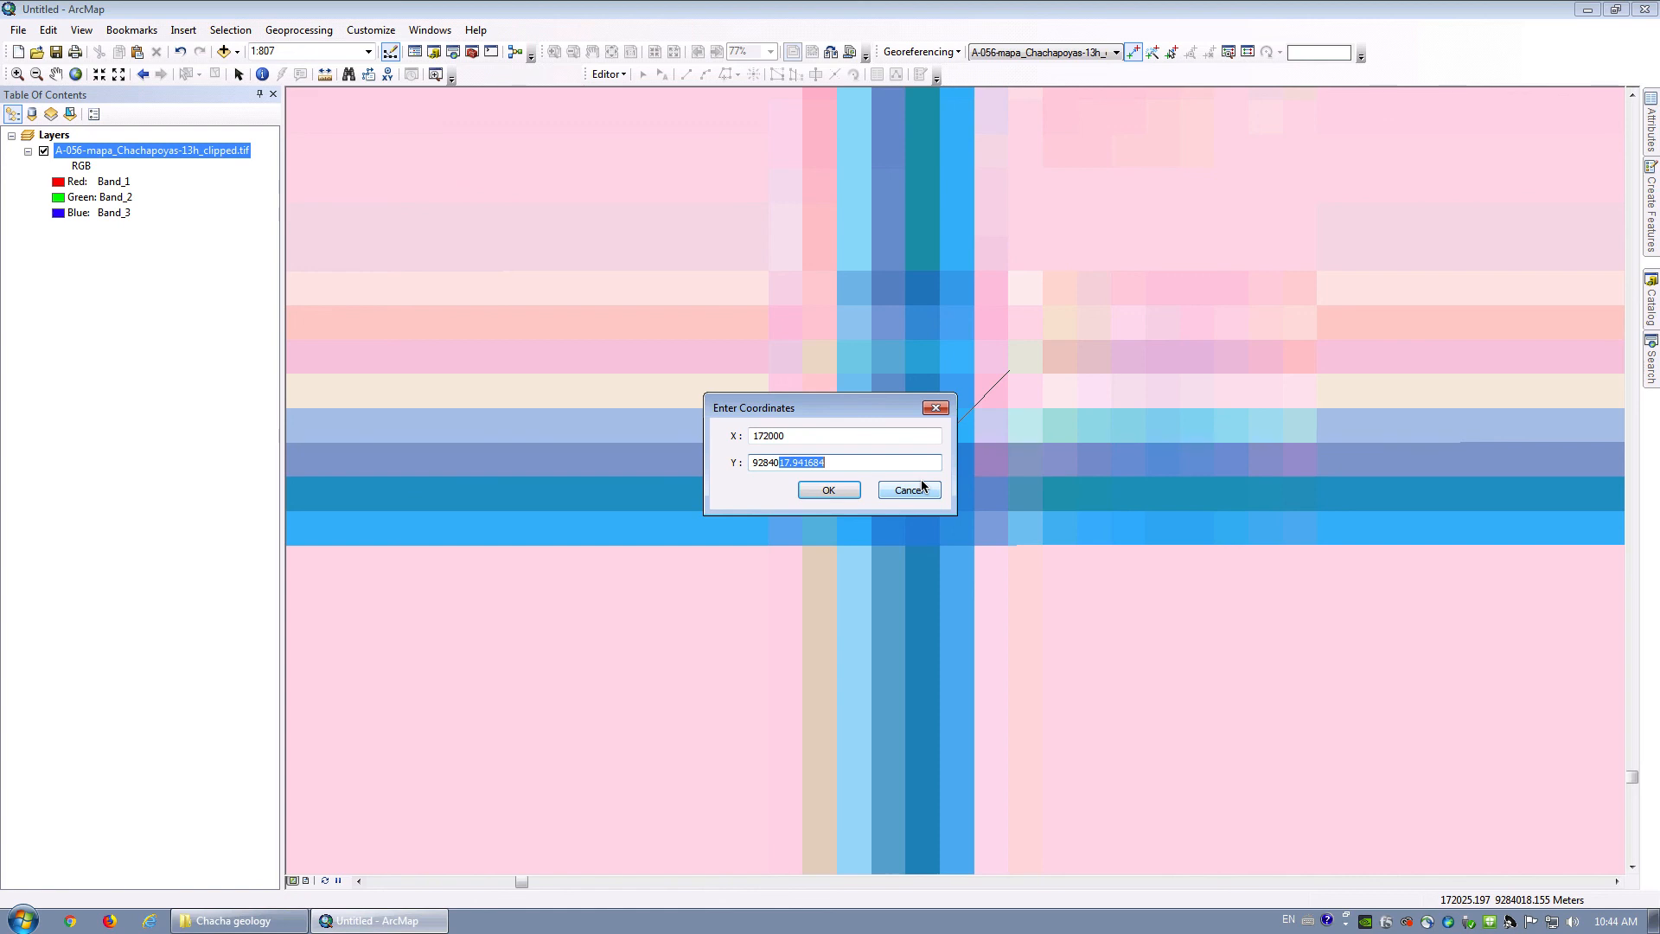
text(000)
click(838, 489)
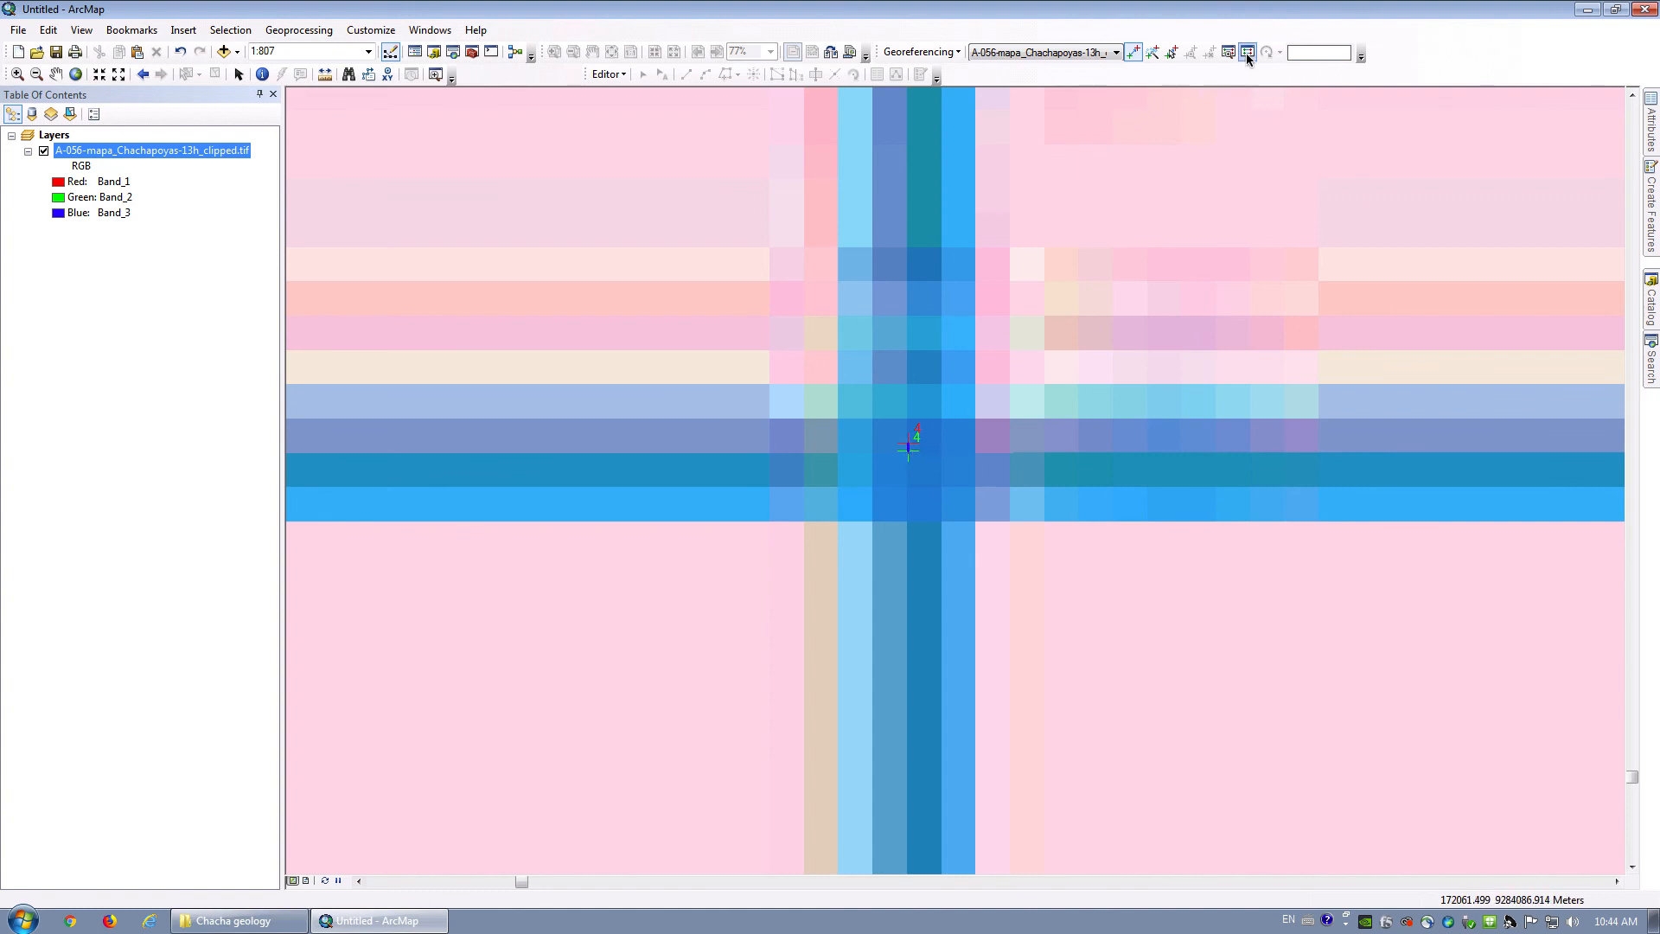
click(76, 74)
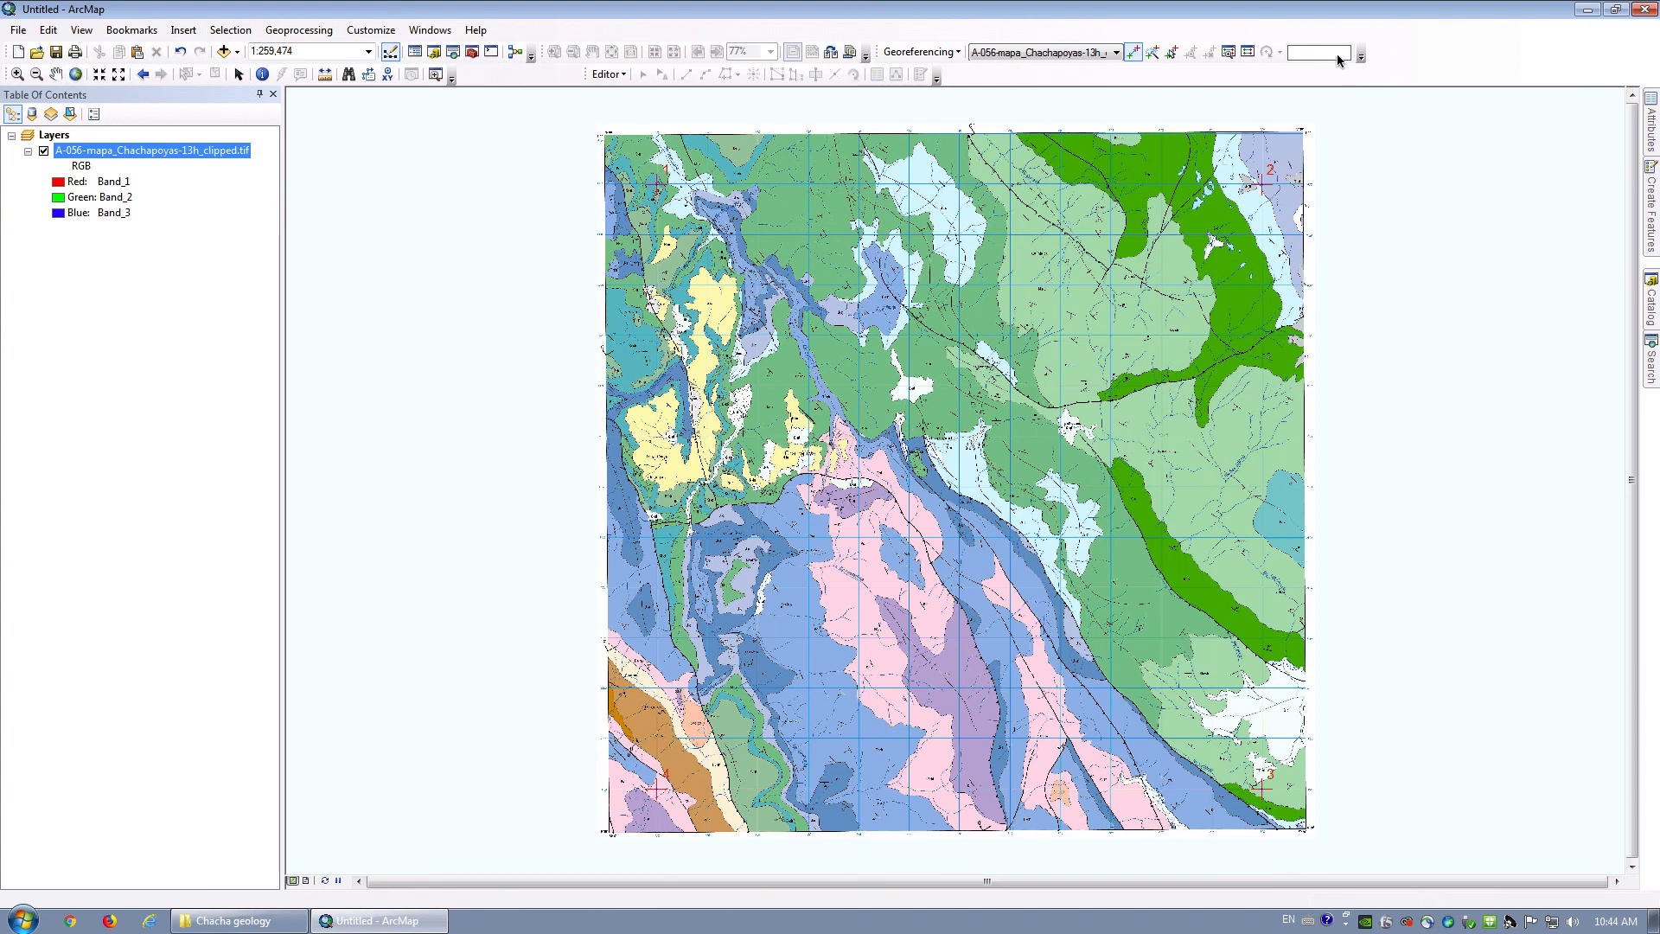
Open the link table and enlarge it to examine the residuals of all four control points.
click(1246, 53)
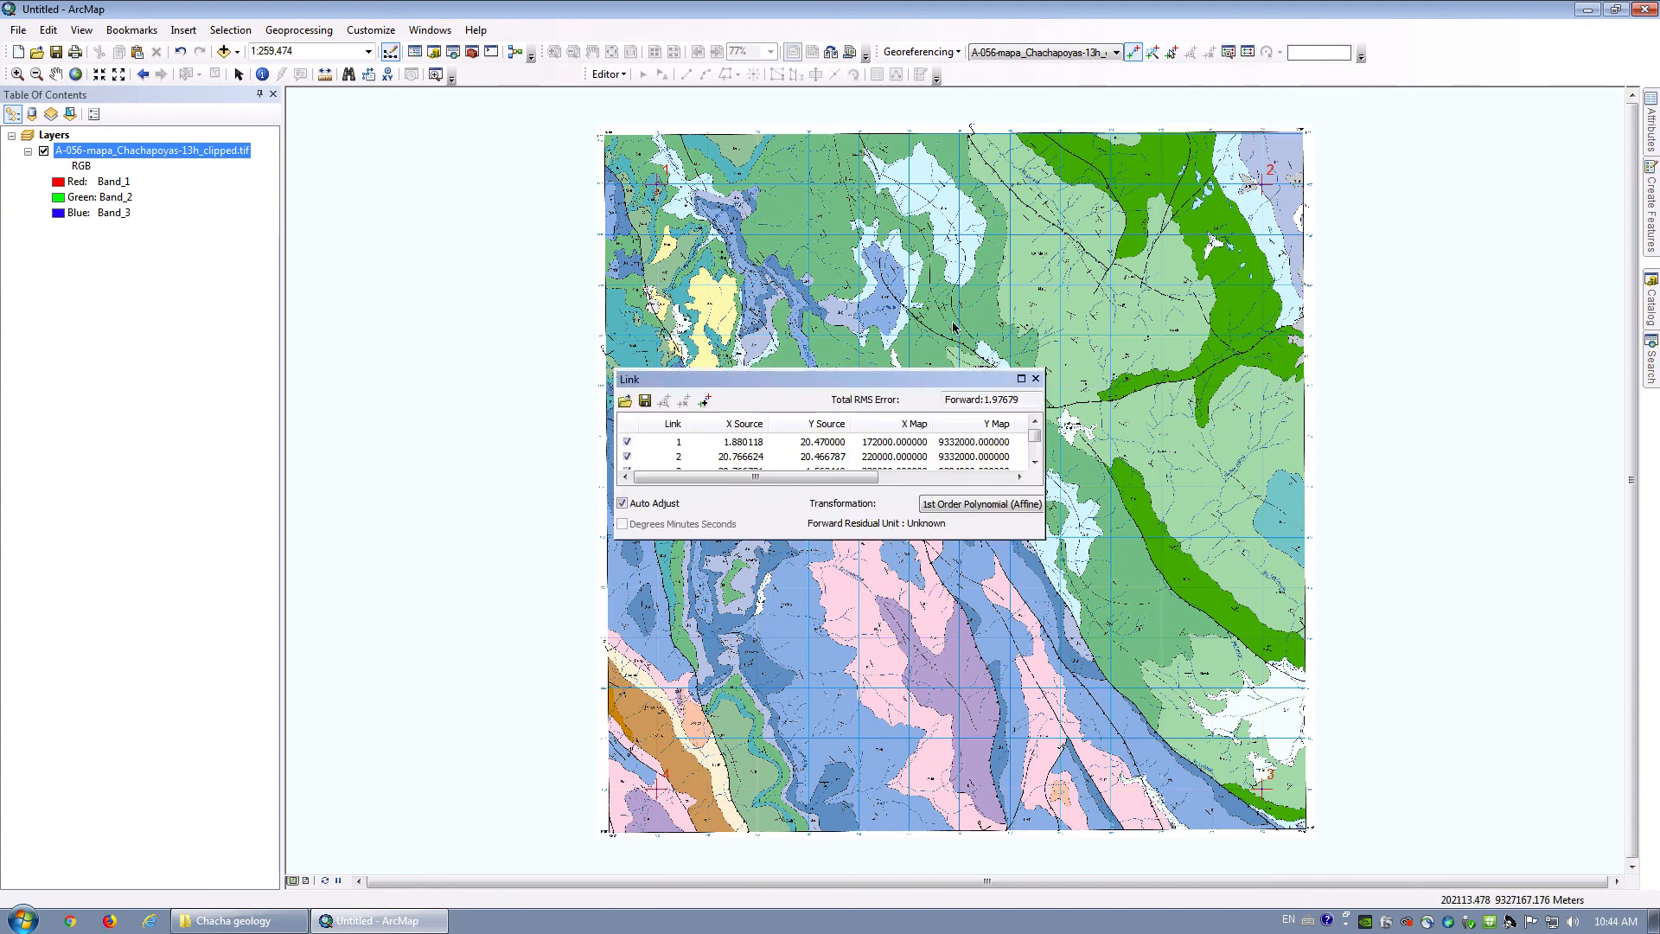
drag(908, 379, 1428, 235)
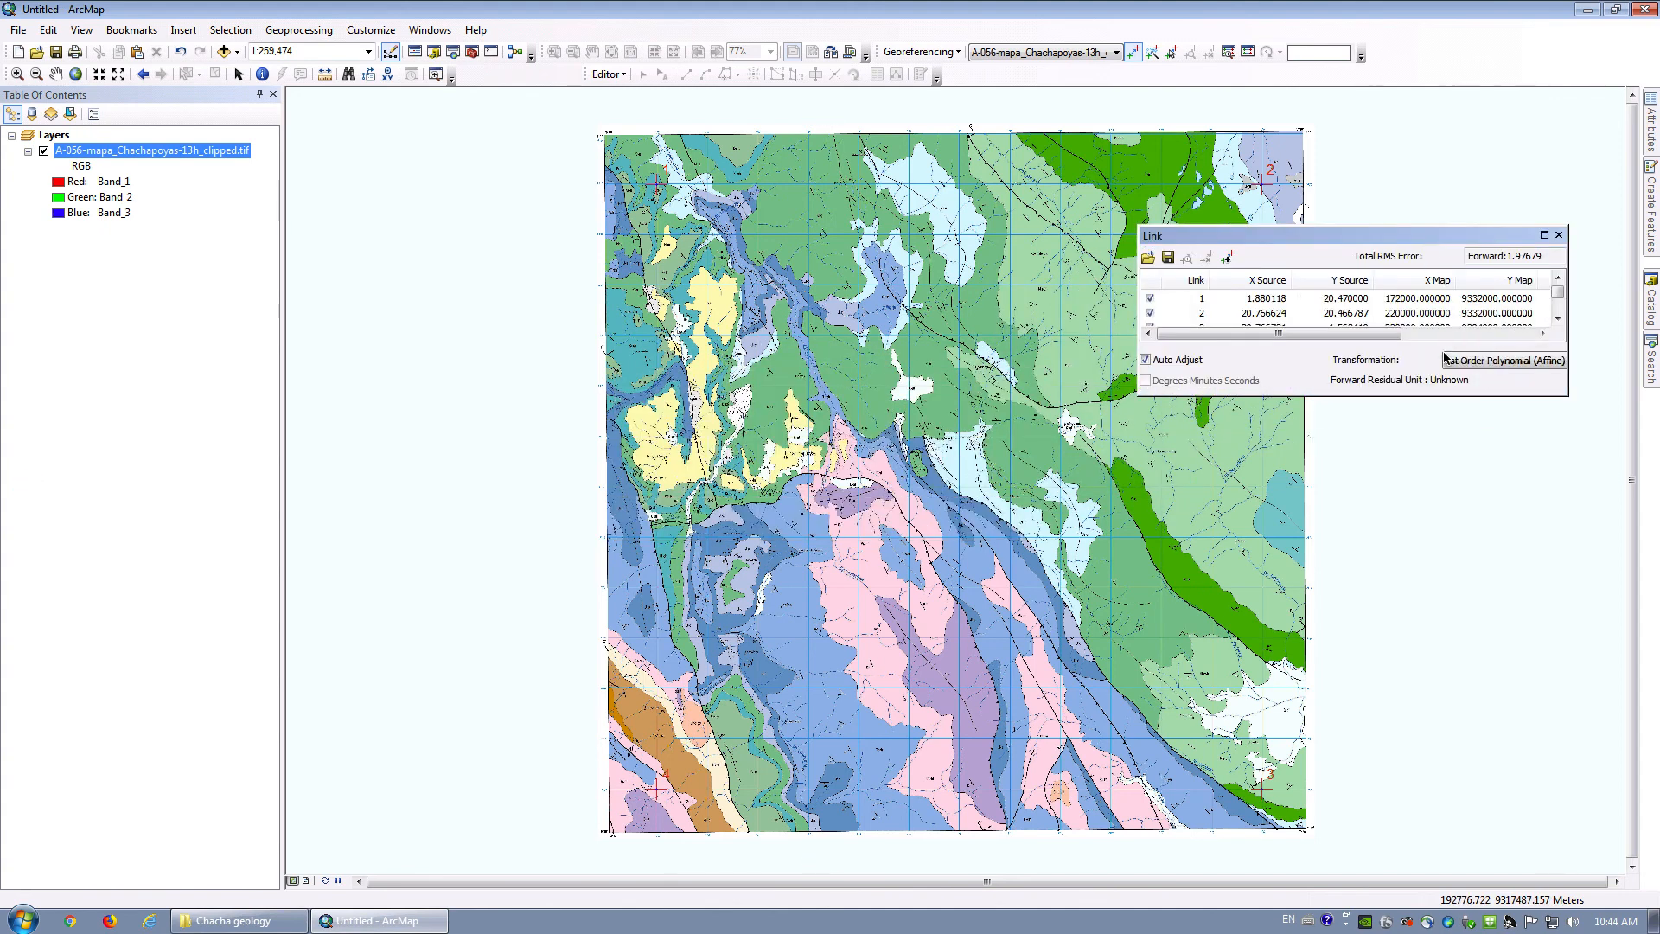
drag(1439, 395, 1445, 500)
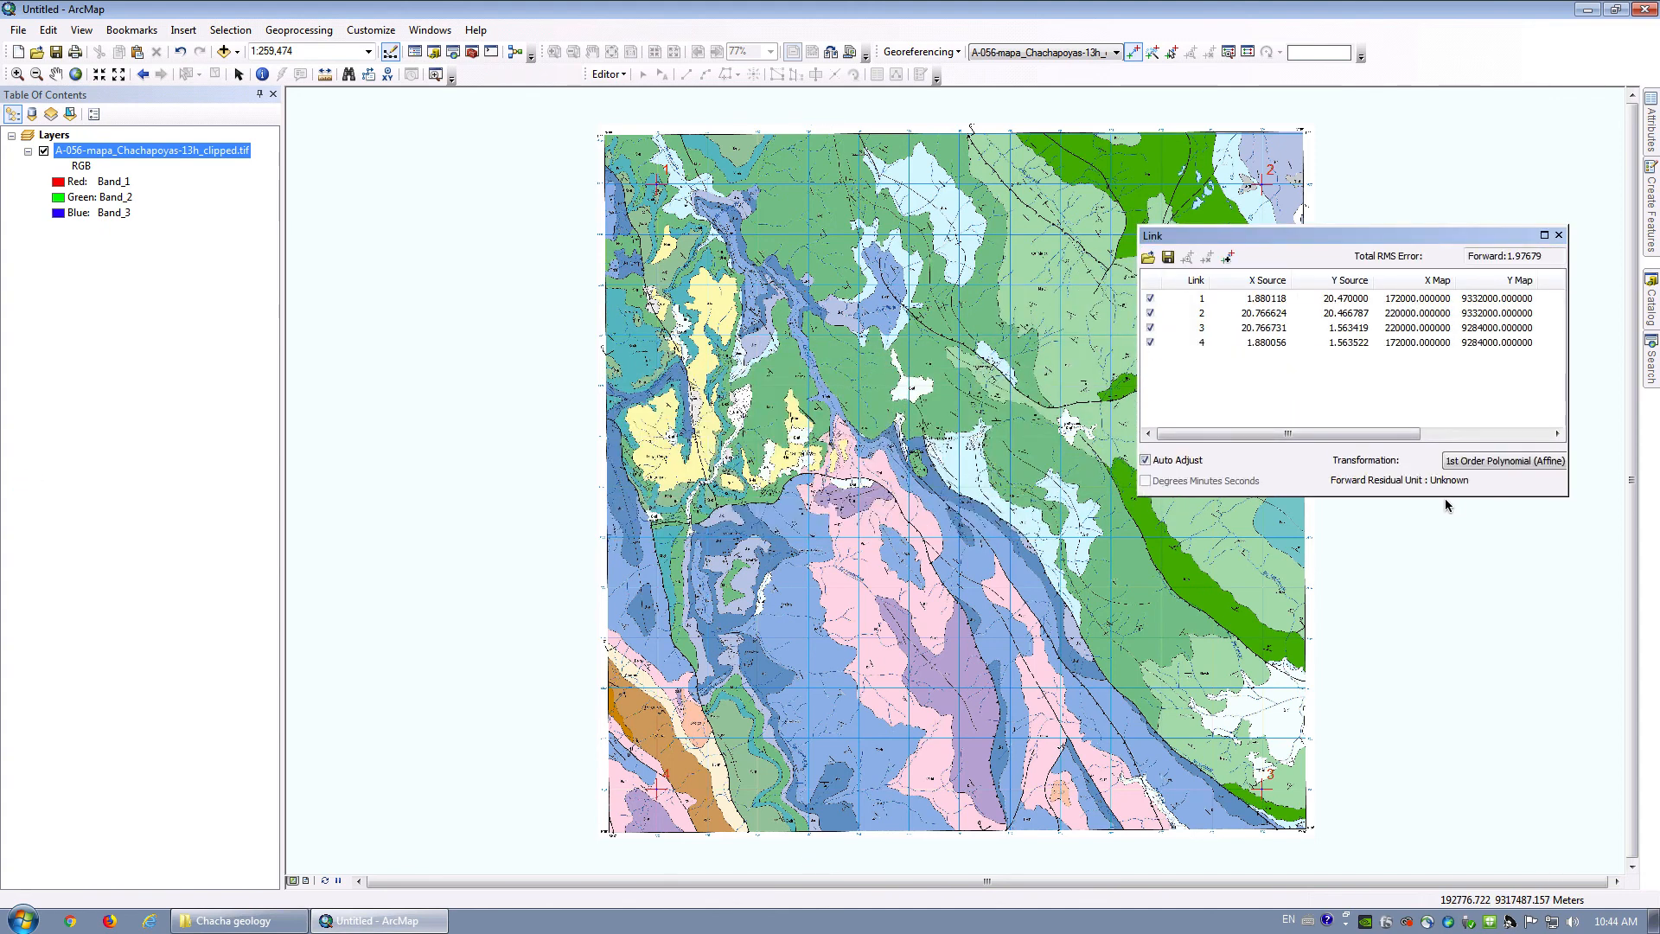
drag(1138, 363, 940, 348)
drag(1246, 240, 717, 160)
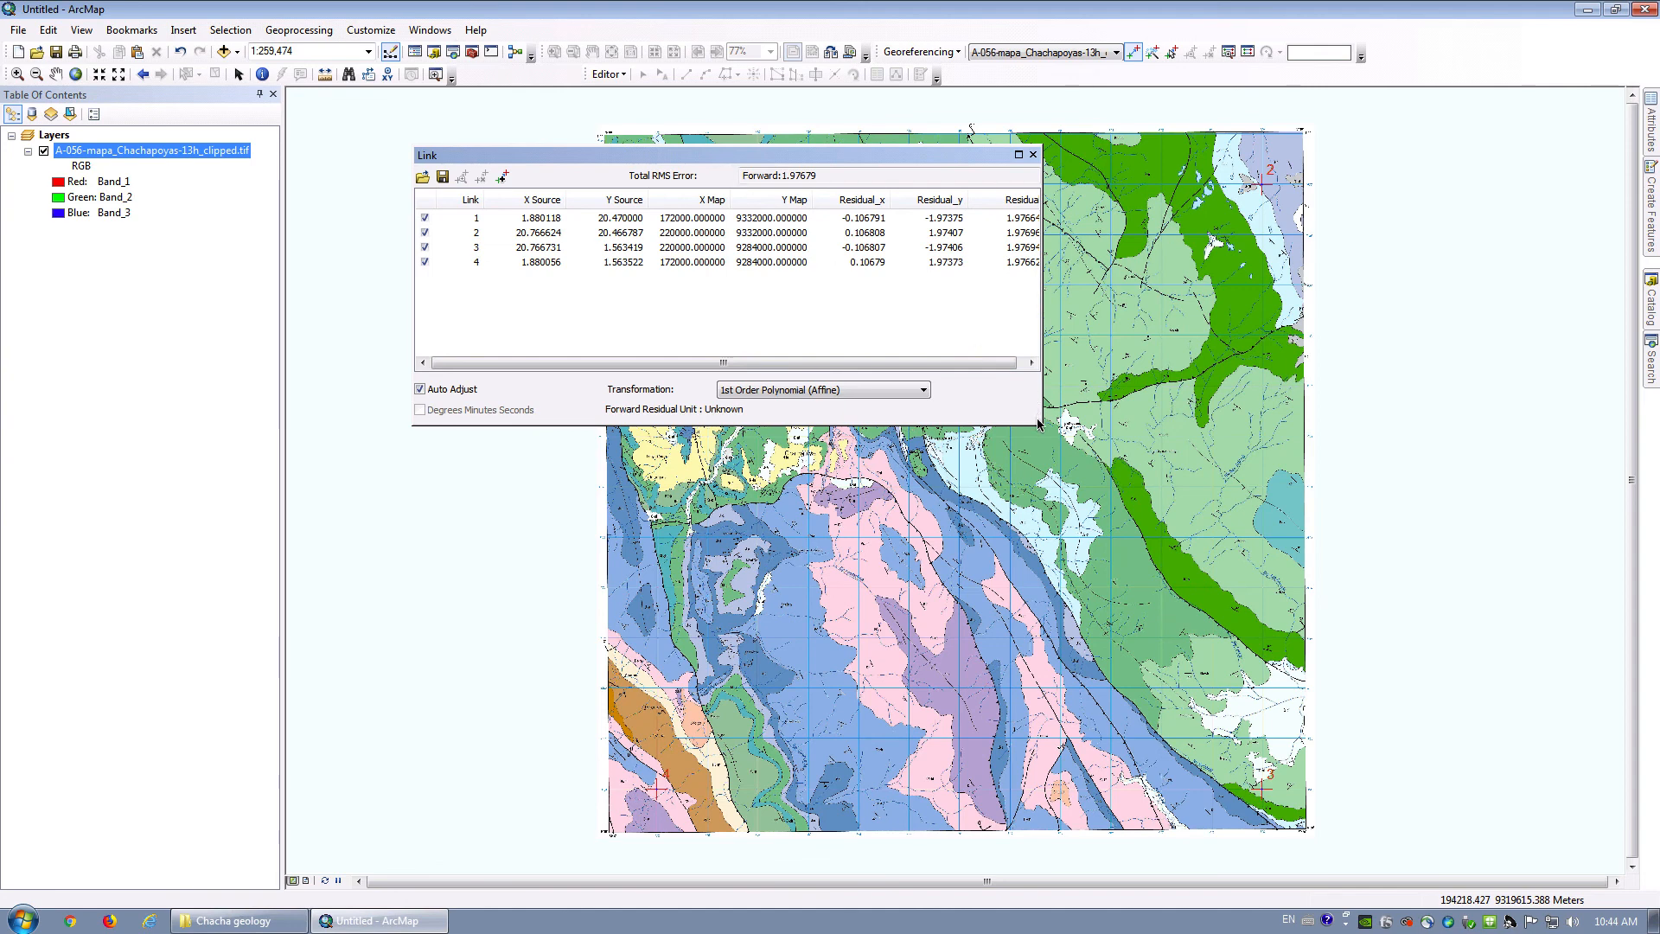
drag(1043, 429, 1092, 427)
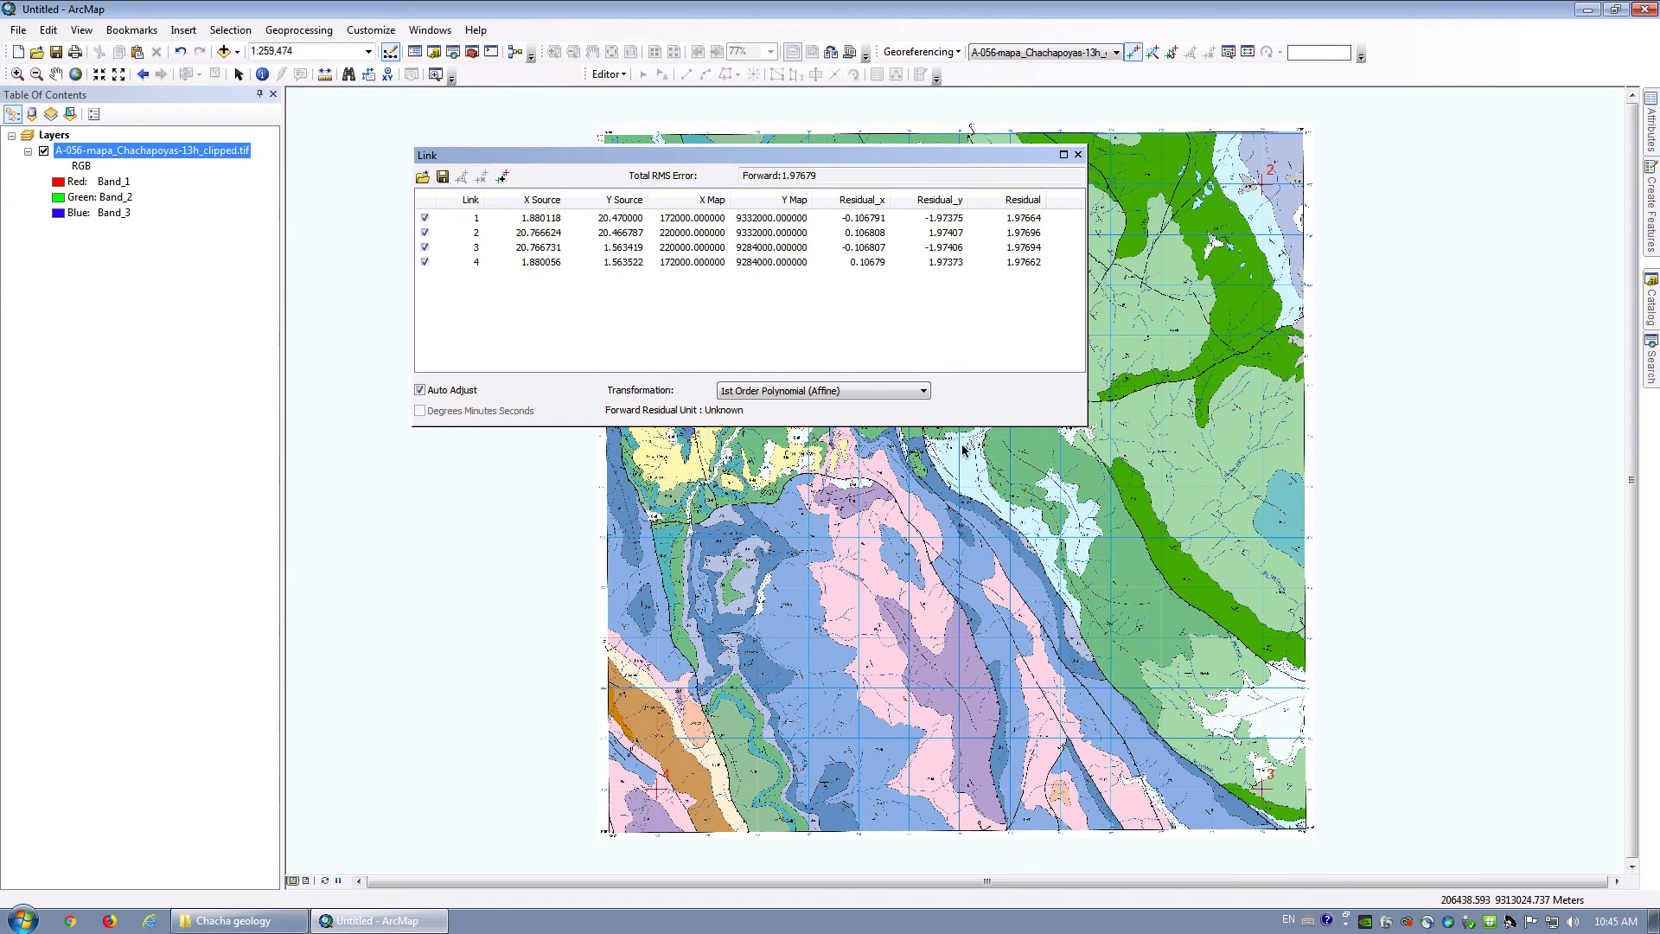
Review the transformation types available for the control points, and close the link table.
click(833, 390)
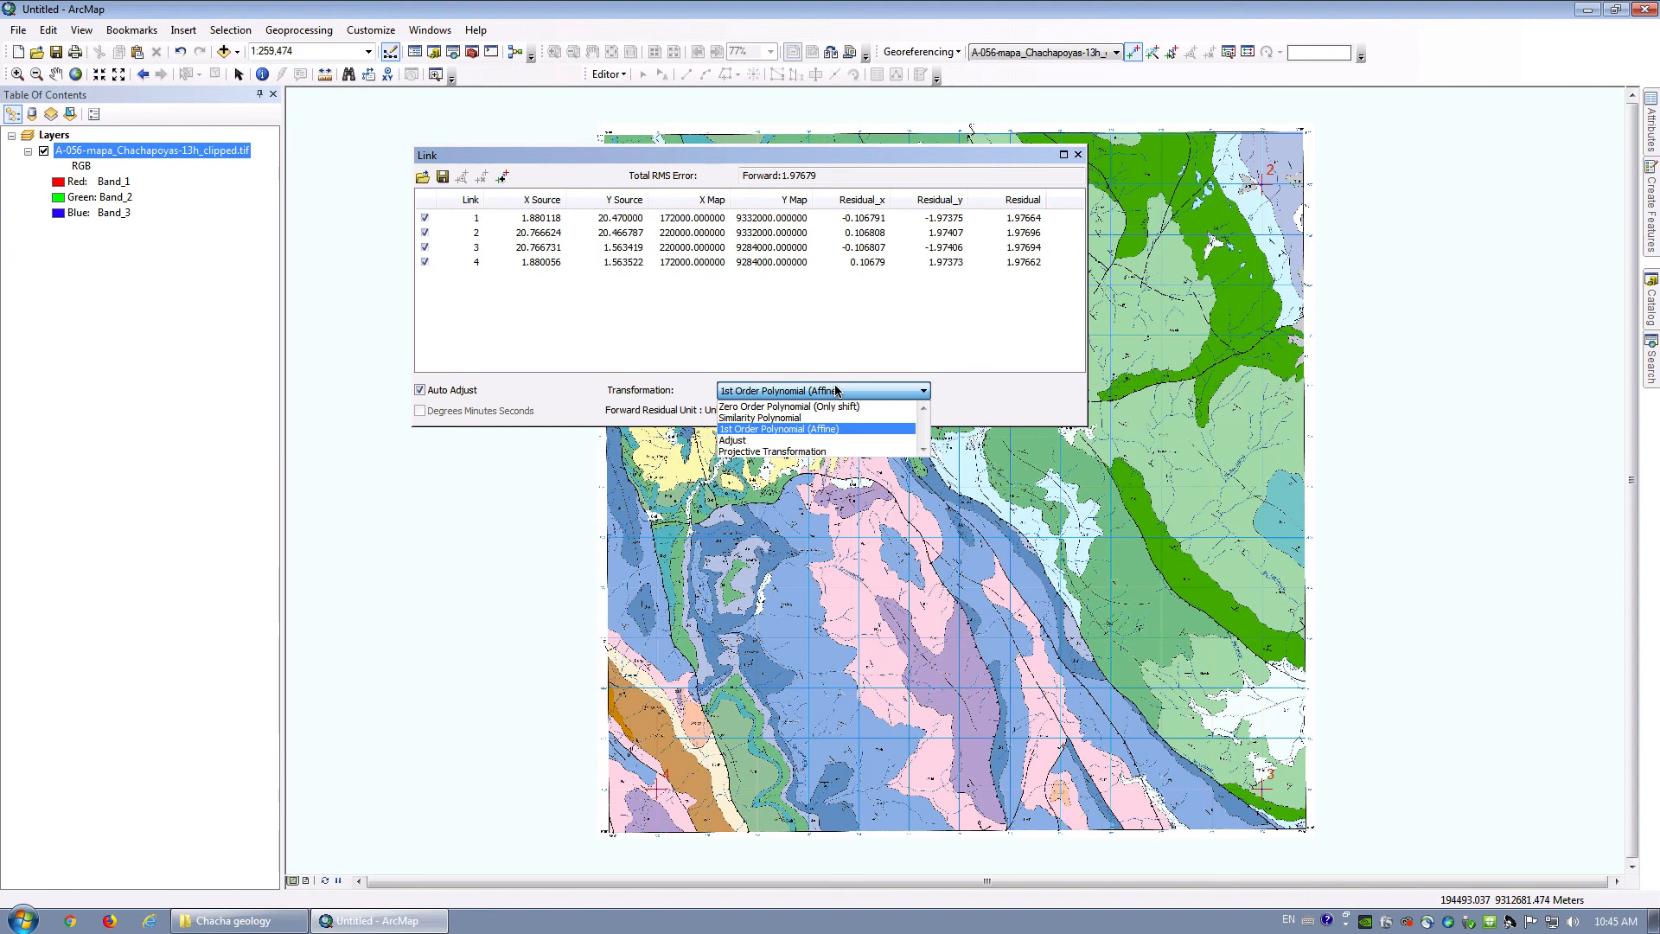
click(1024, 408)
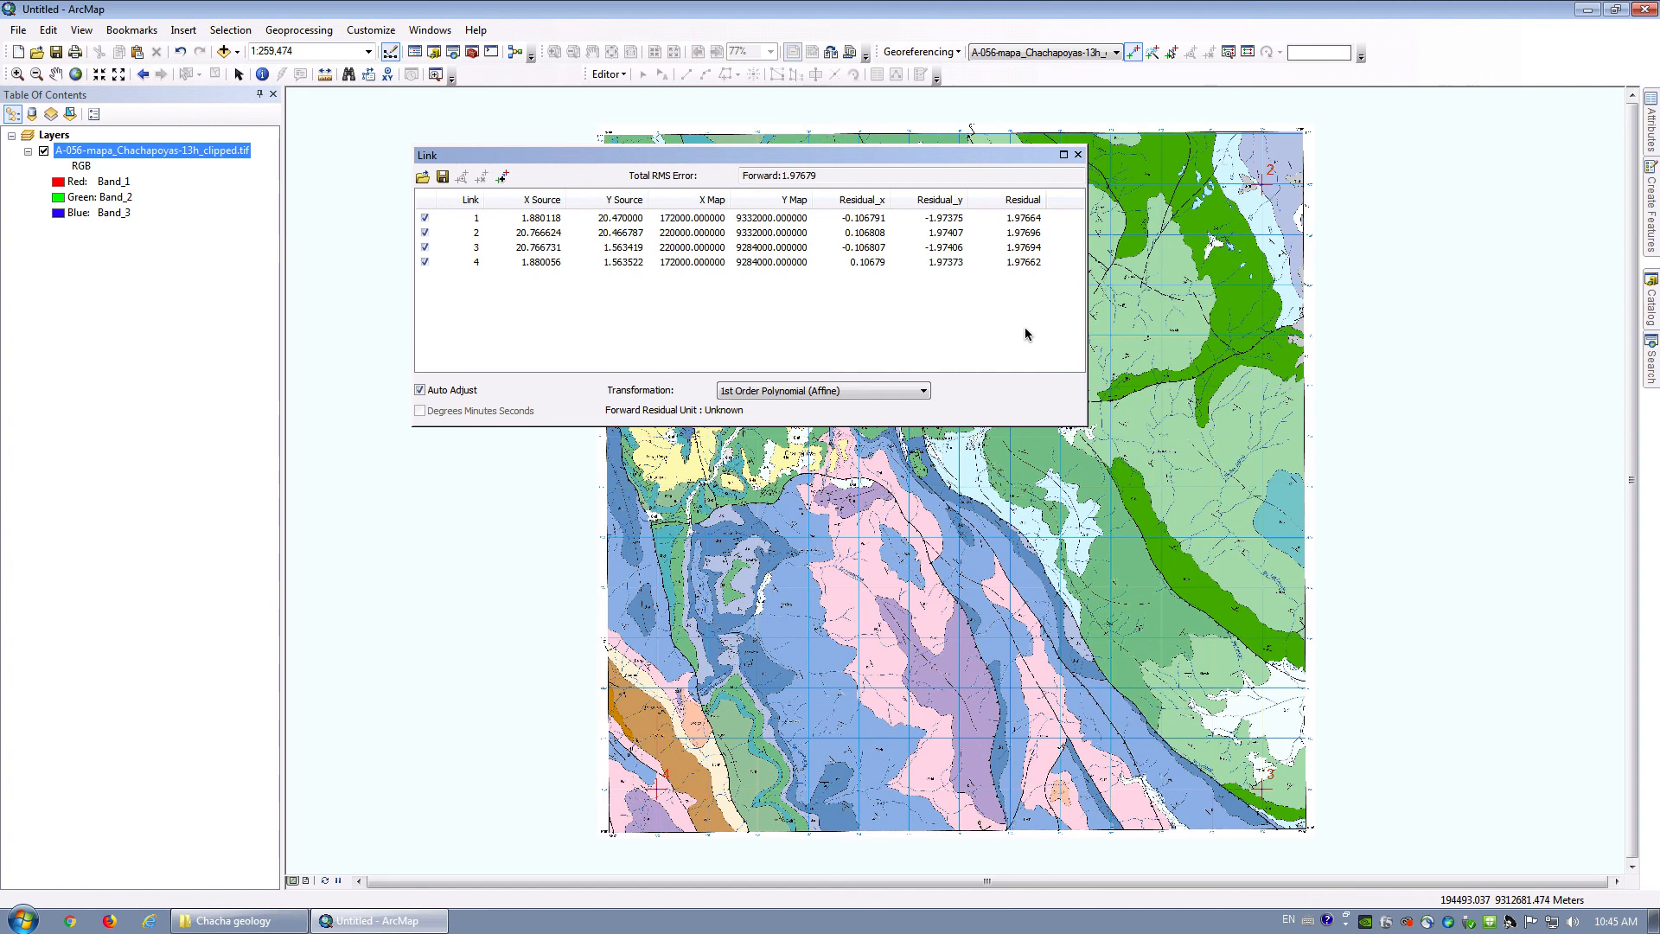
click(1020, 222)
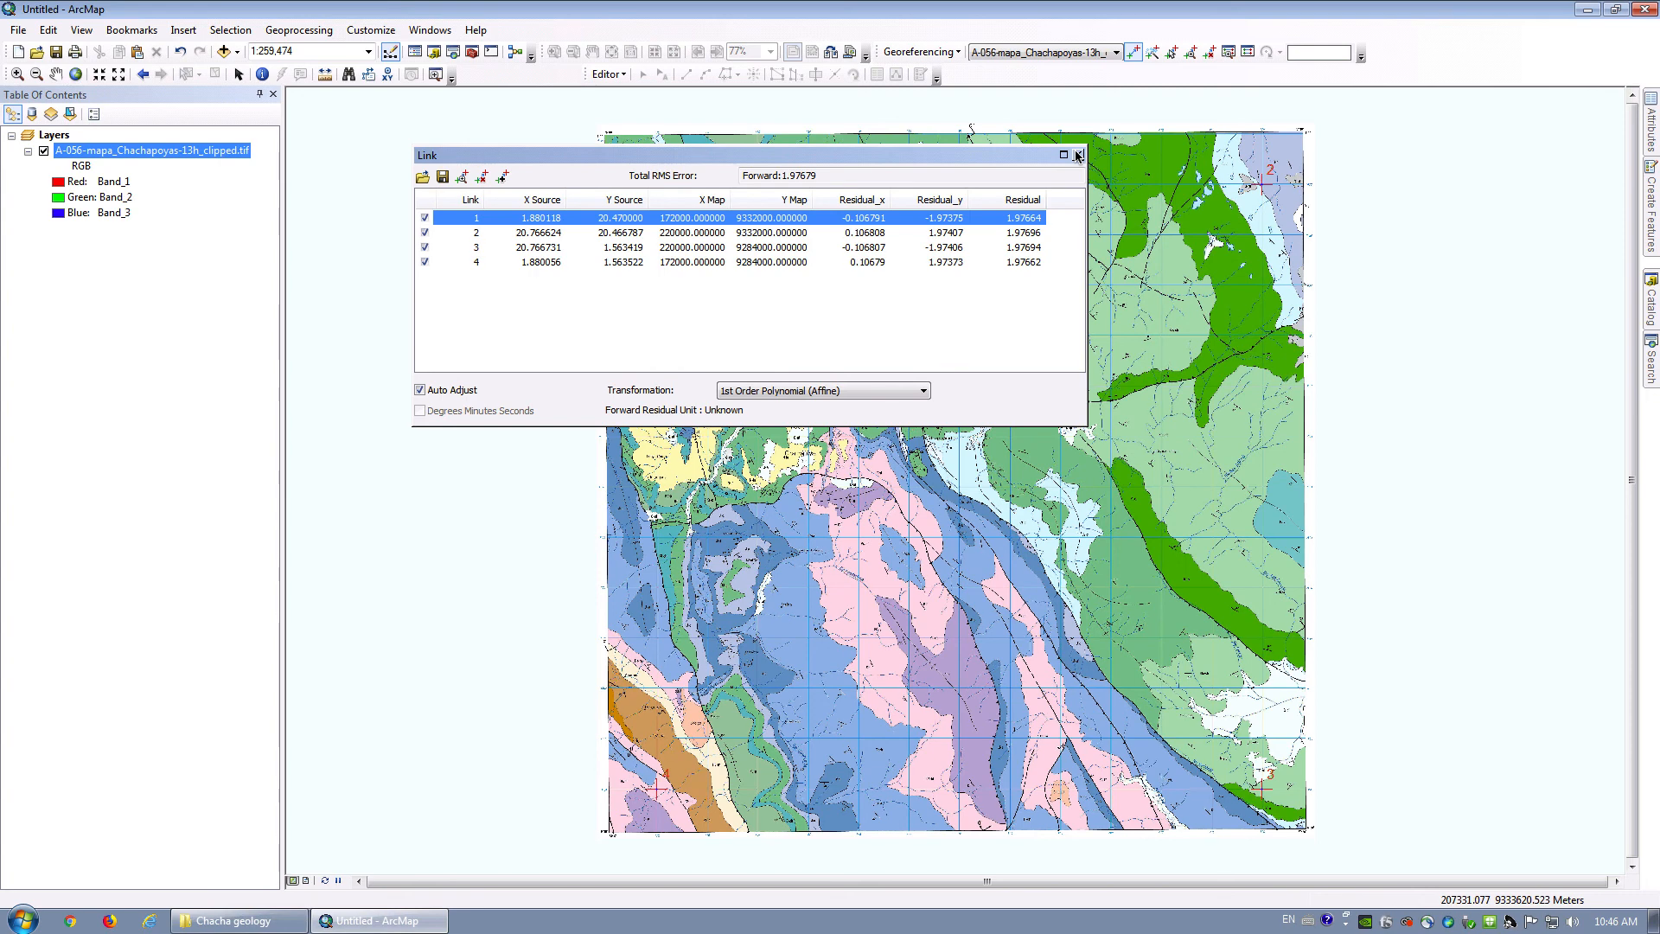
click(1078, 156)
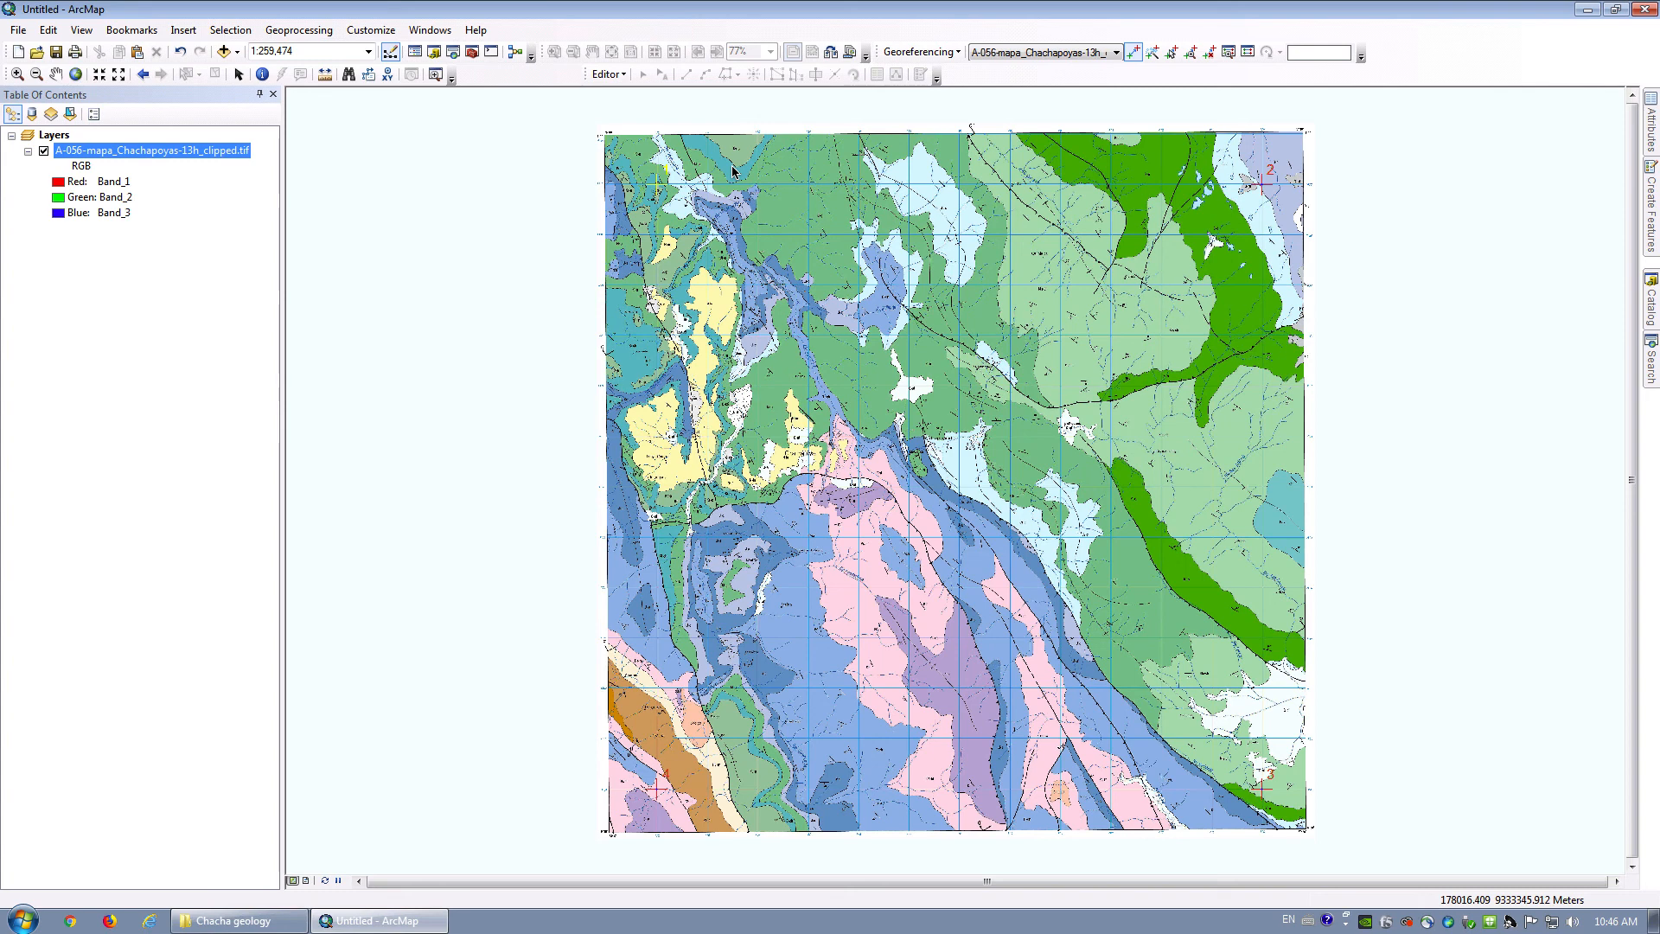
Update the georeferencing of the clipped Chachapoyas map, and recheck its control points in the link table.
click(931, 54)
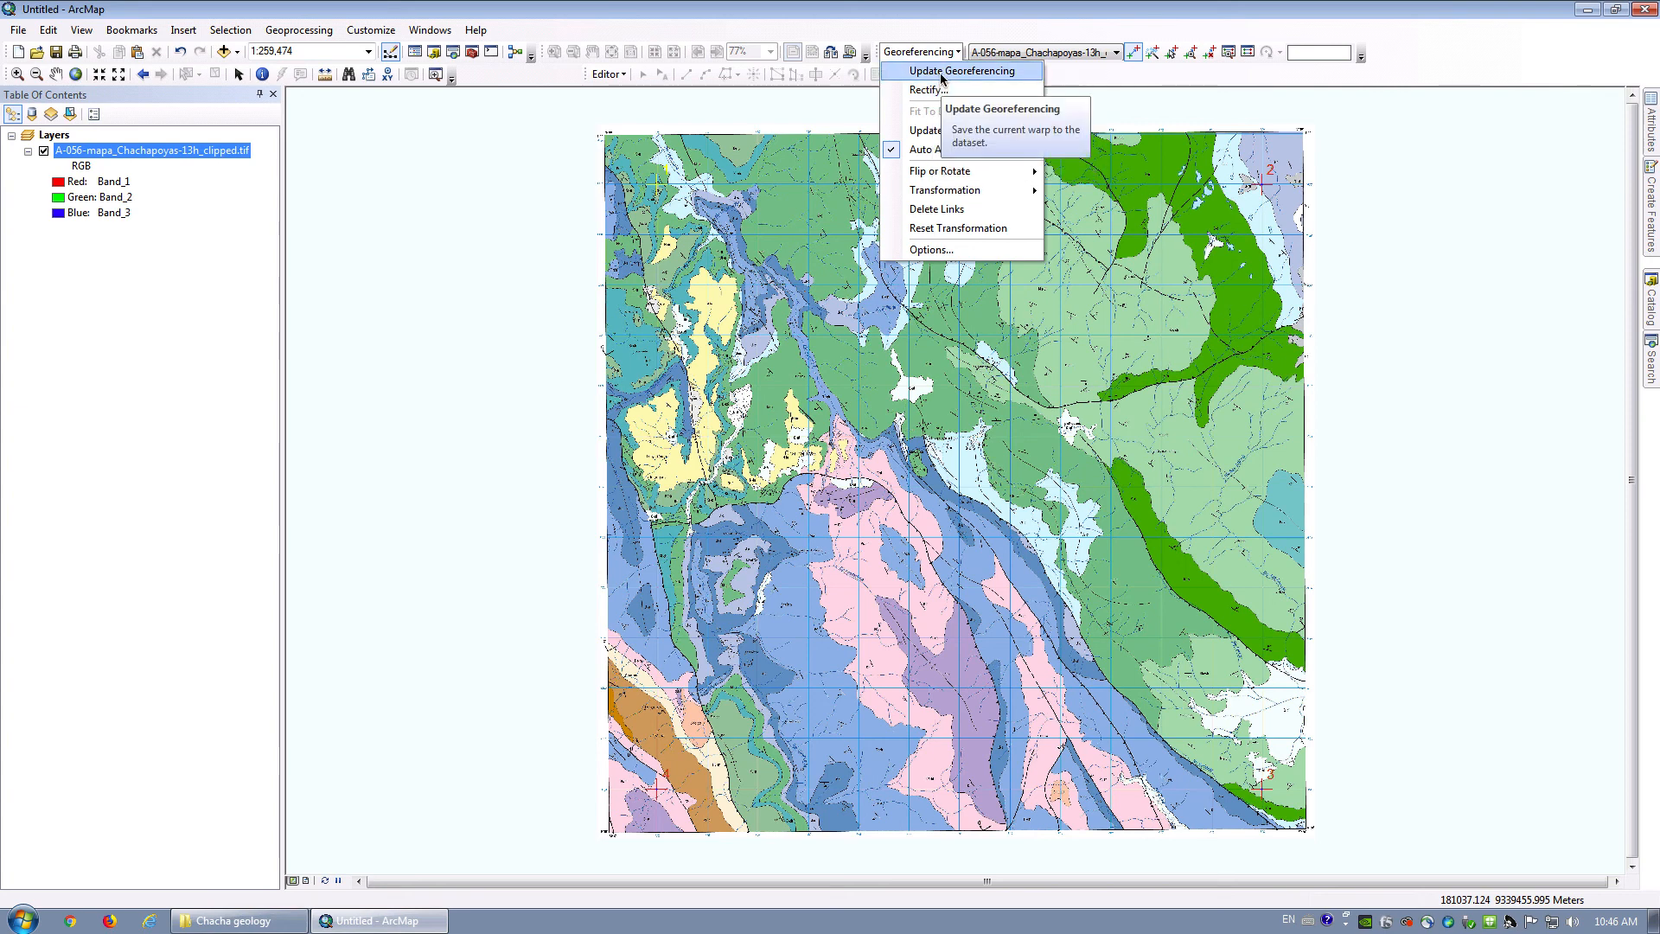
click(942, 76)
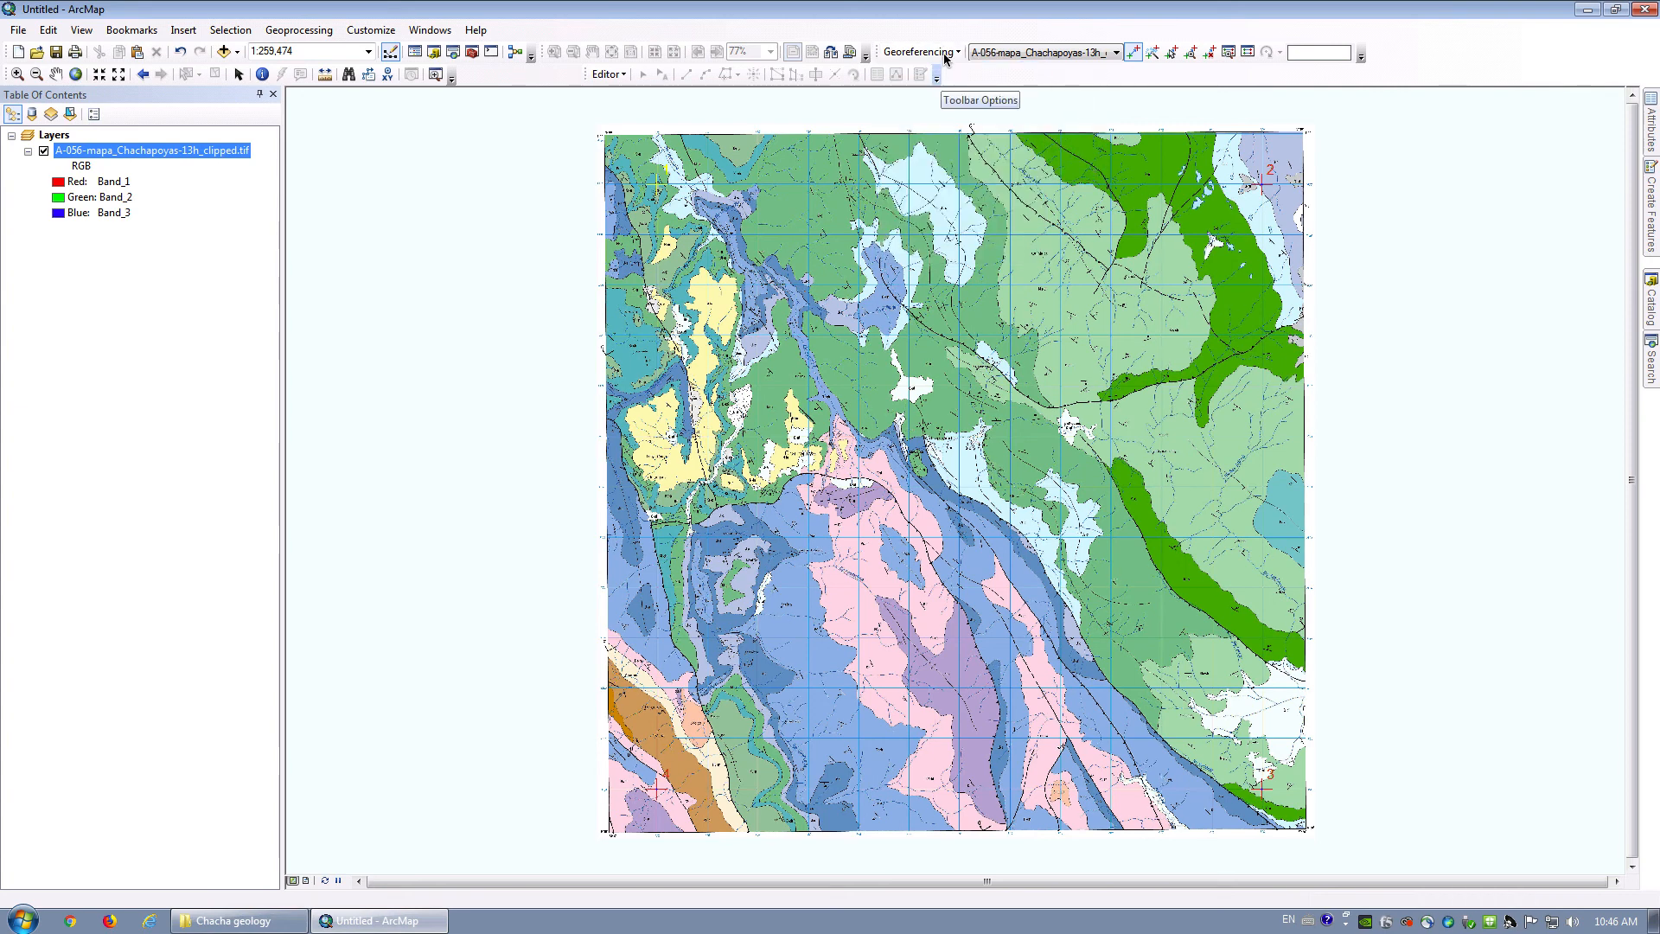
click(949, 54)
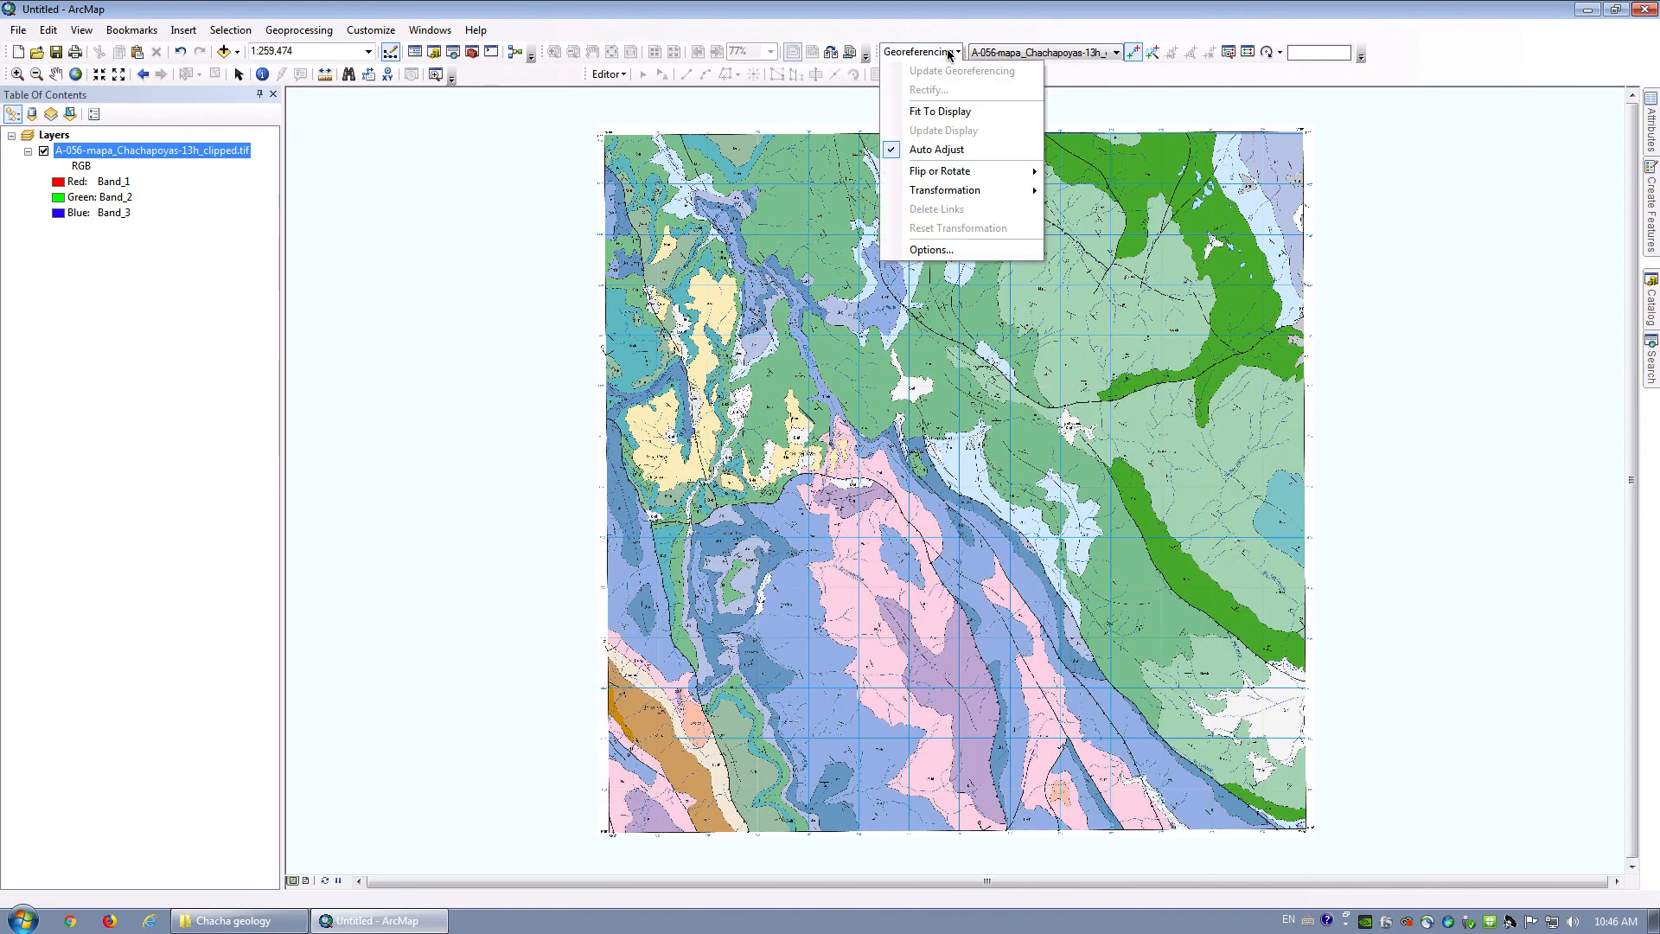
click(1250, 52)
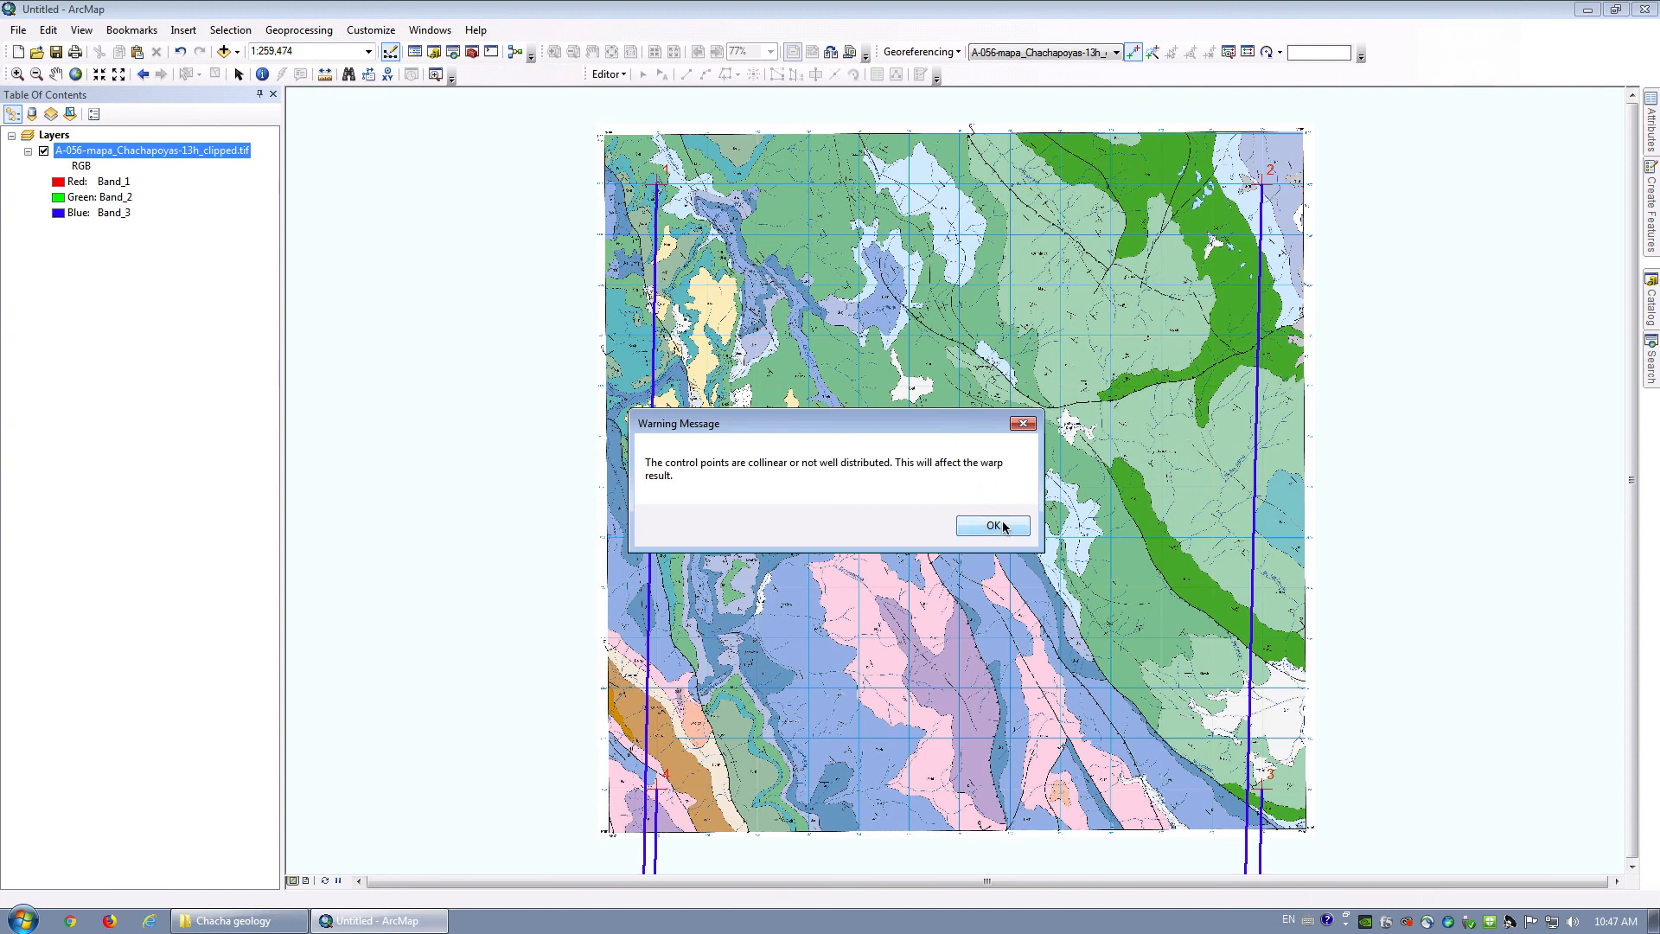
click(993, 526)
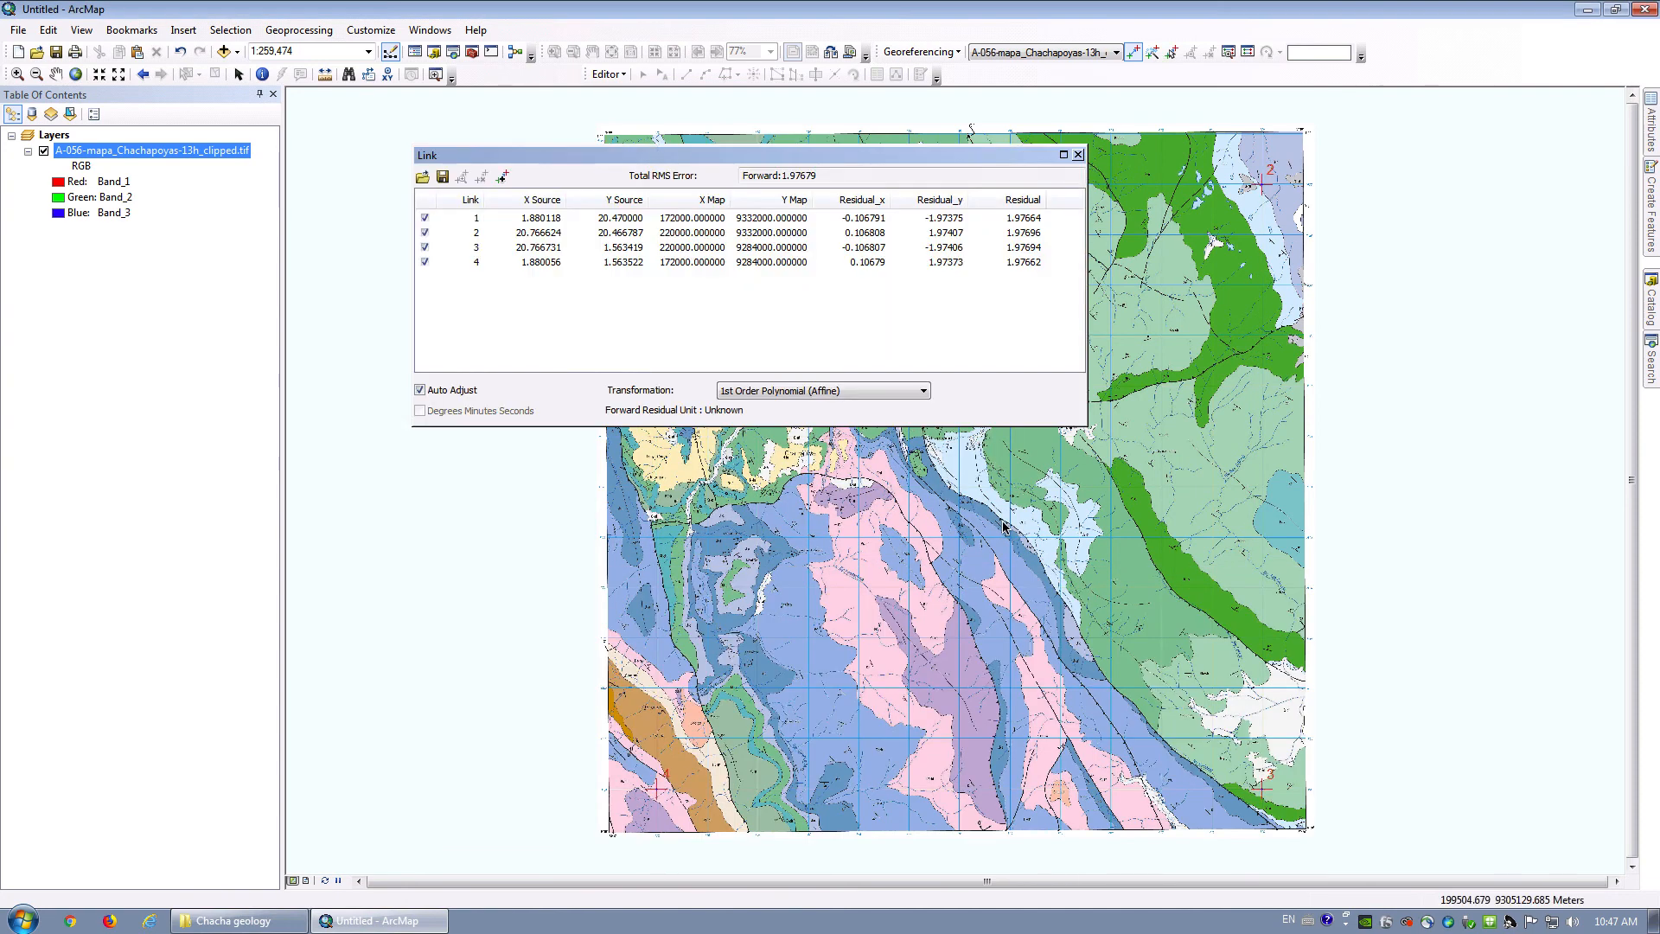
click(1079, 155)
Start rectifying the map with Bilinear Interpolation resampling, and browse for an output location.
click(960, 53)
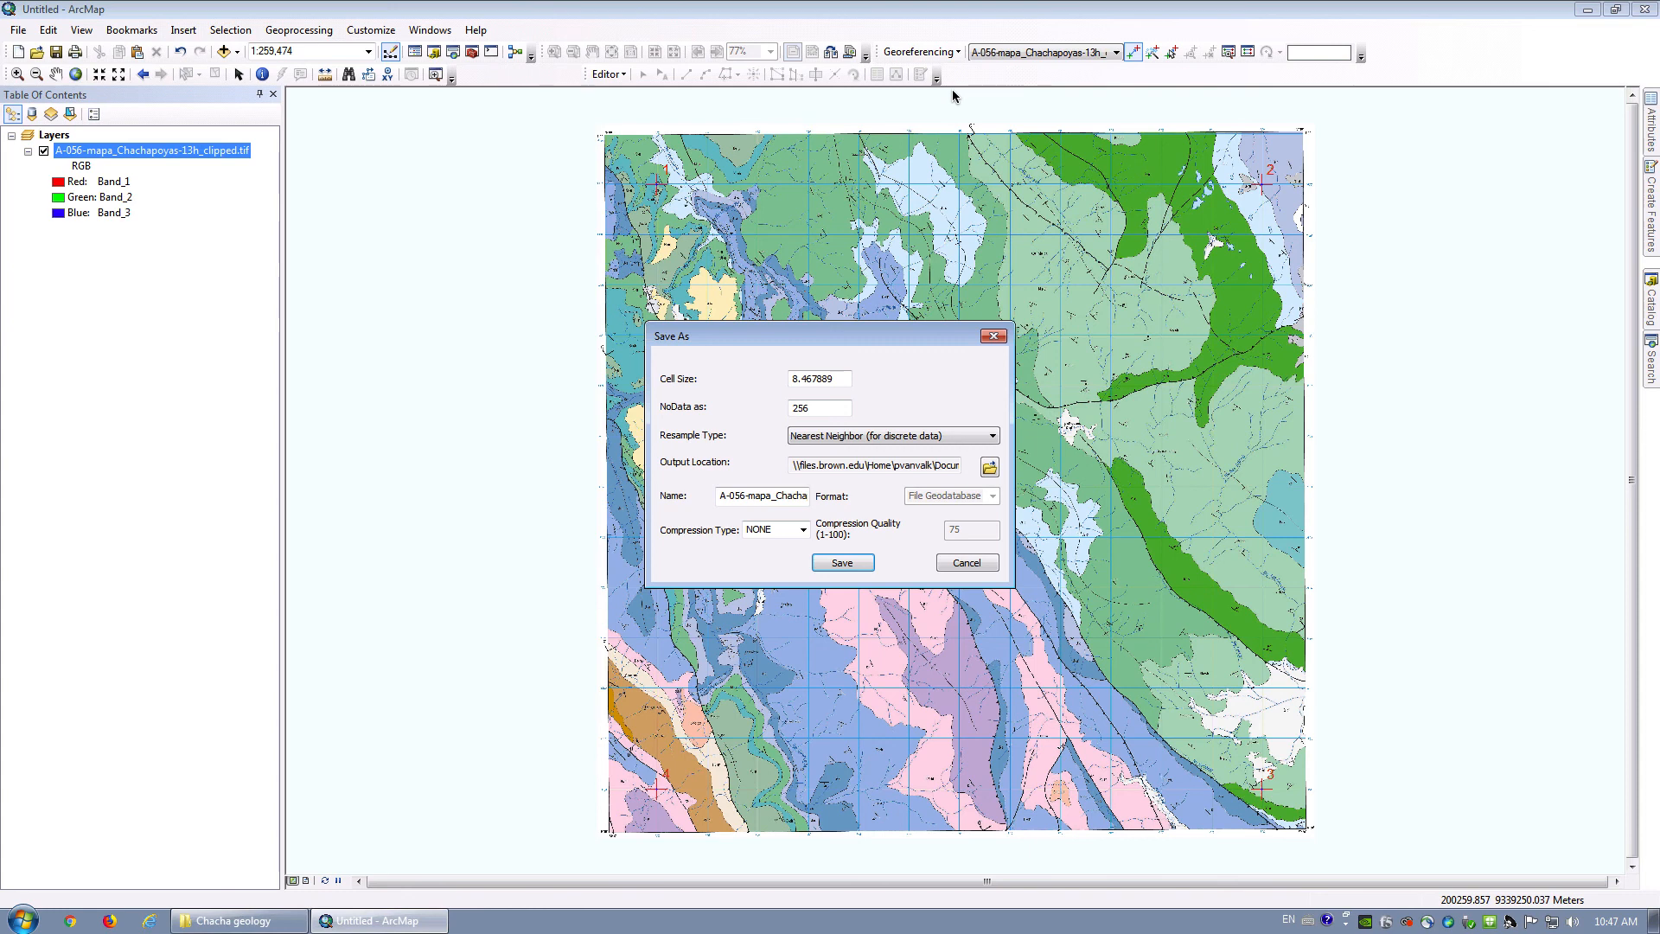
click(943, 437)
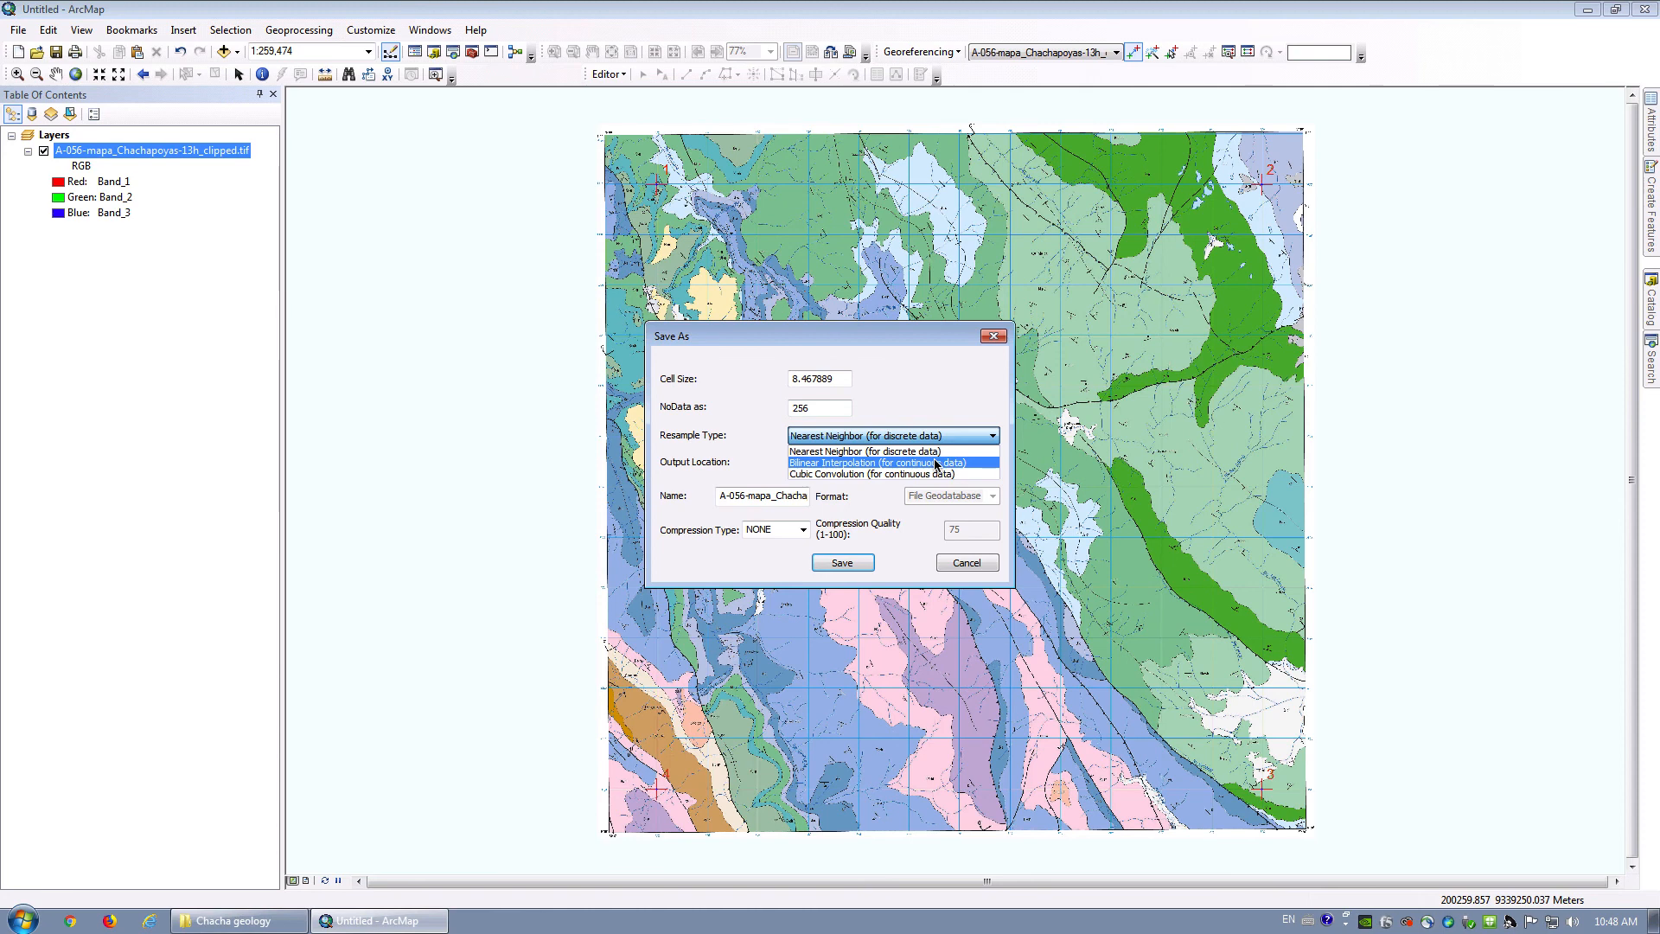
click(949, 465)
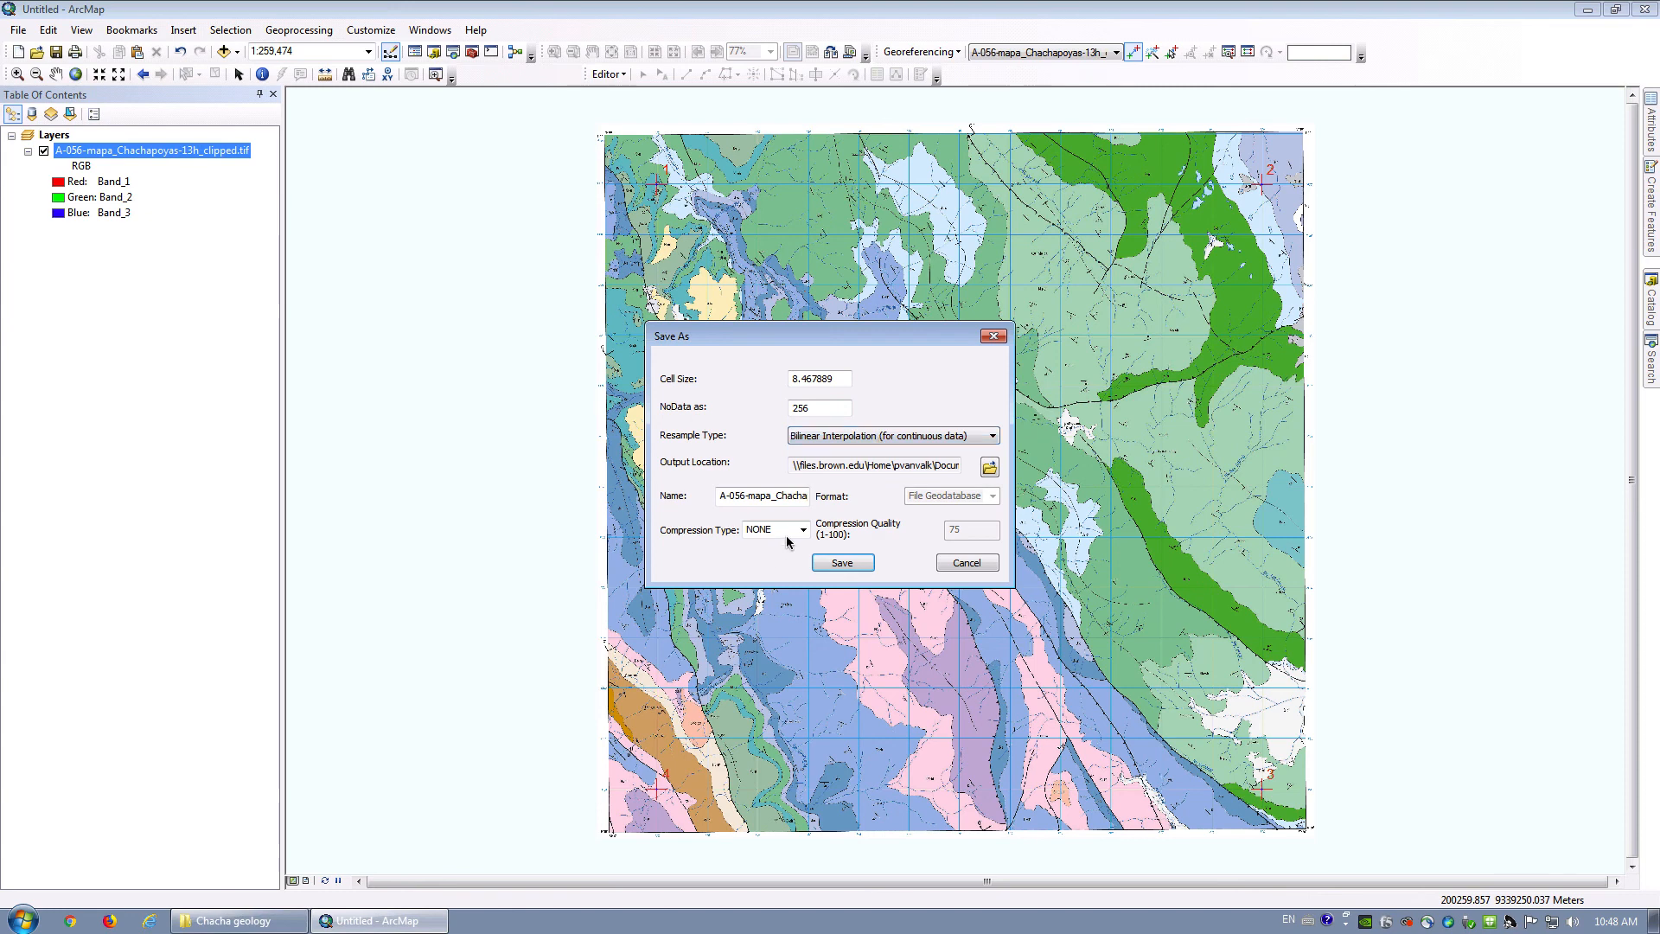
click(989, 468)
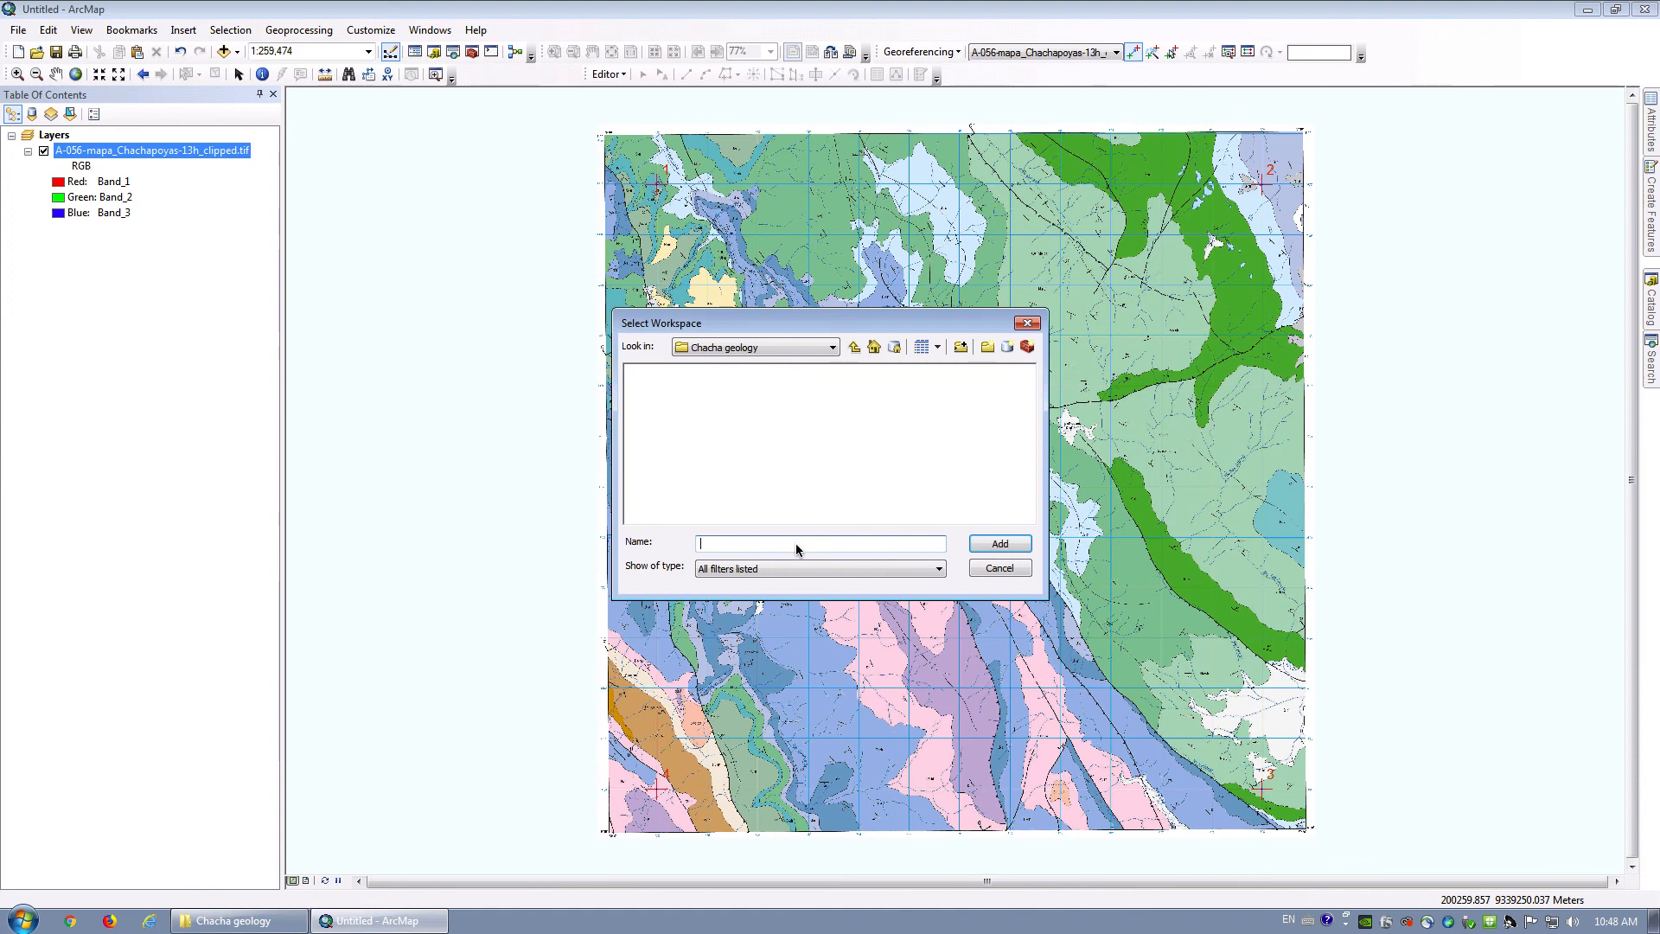
text(Chacha_geology_rectified)
key(Return)
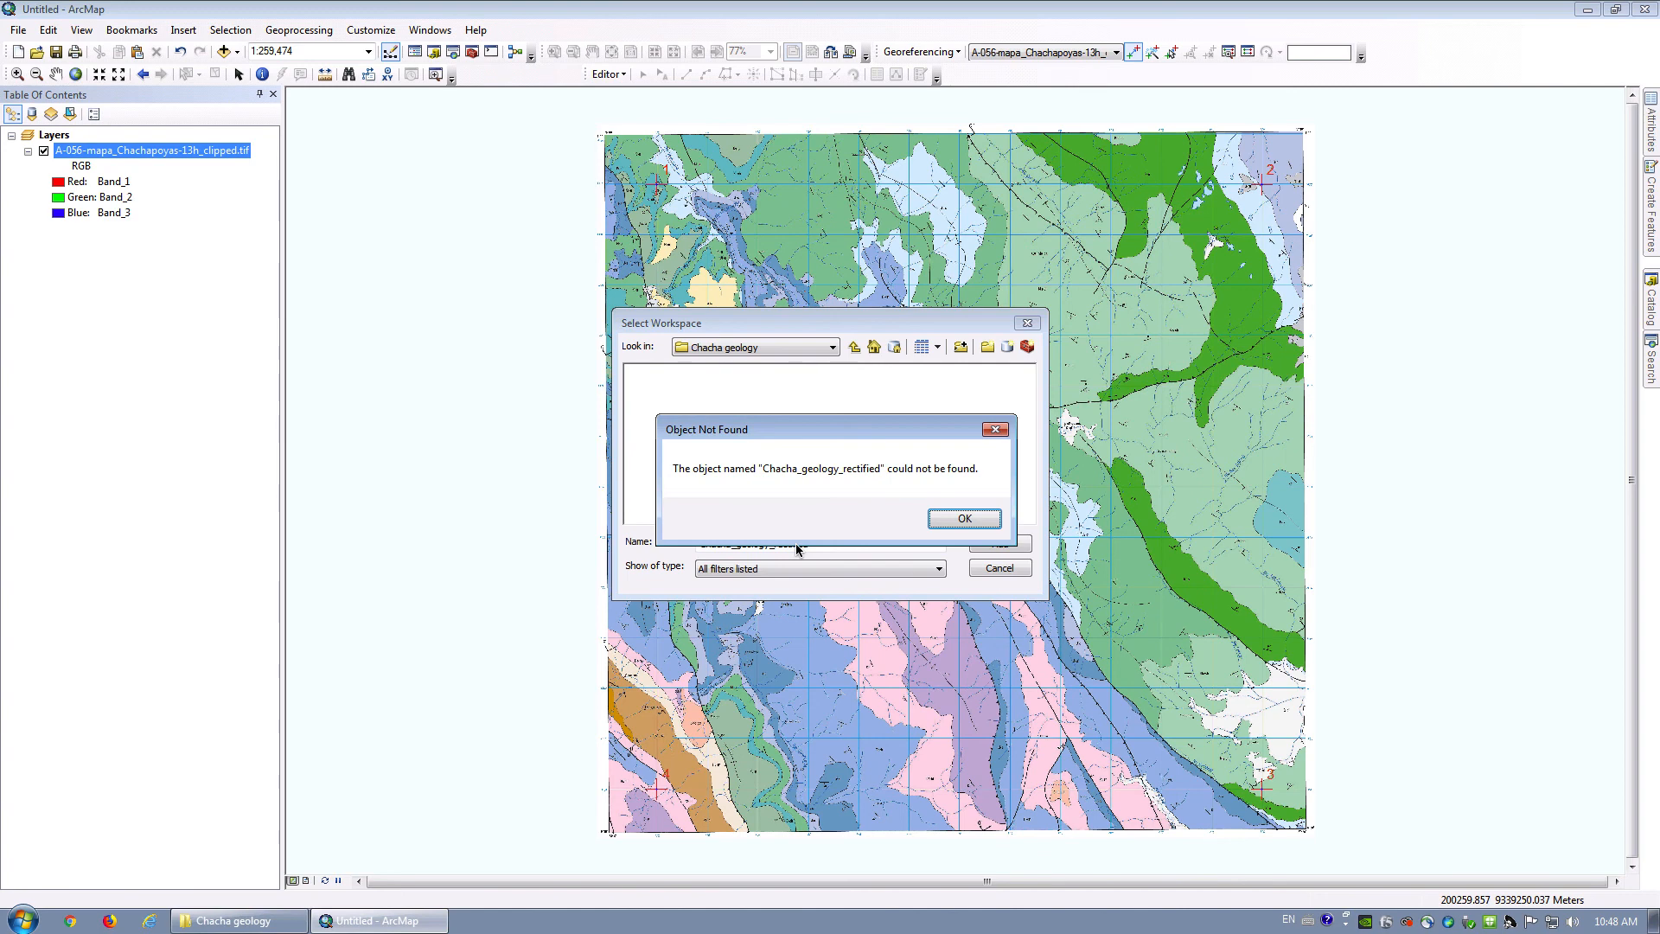
click(980, 510)
Choose the Chacha geology folder inside Chacha_GIS as the output location for the rectified raster.
click(854, 347)
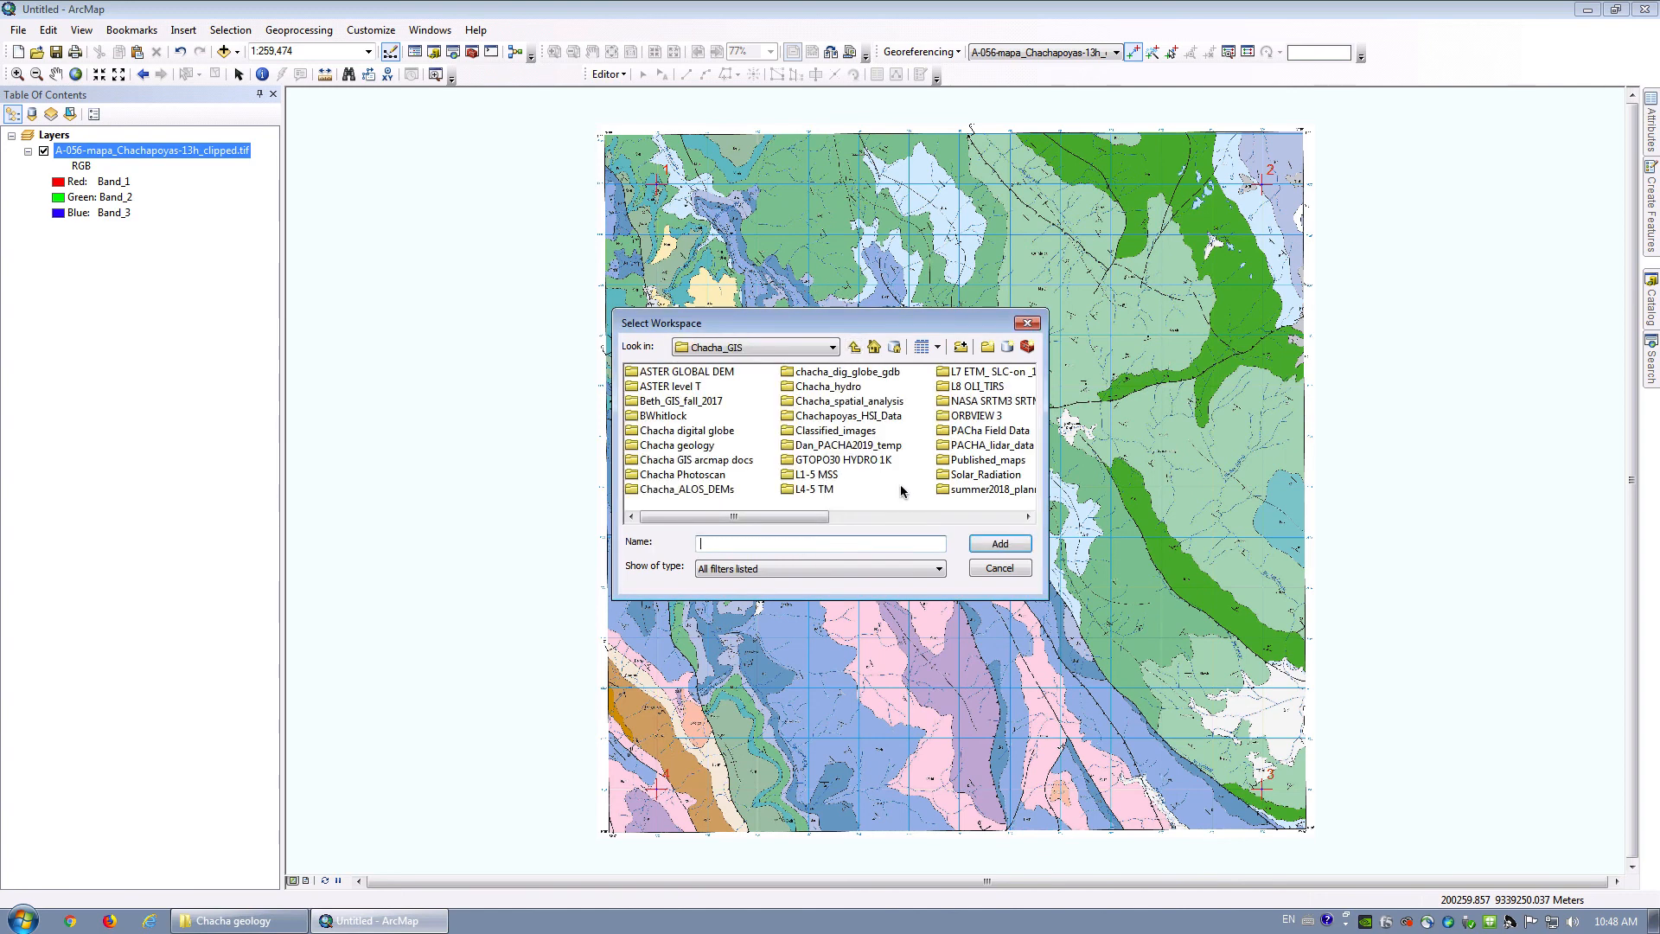
click(680, 447)
click(1003, 545)
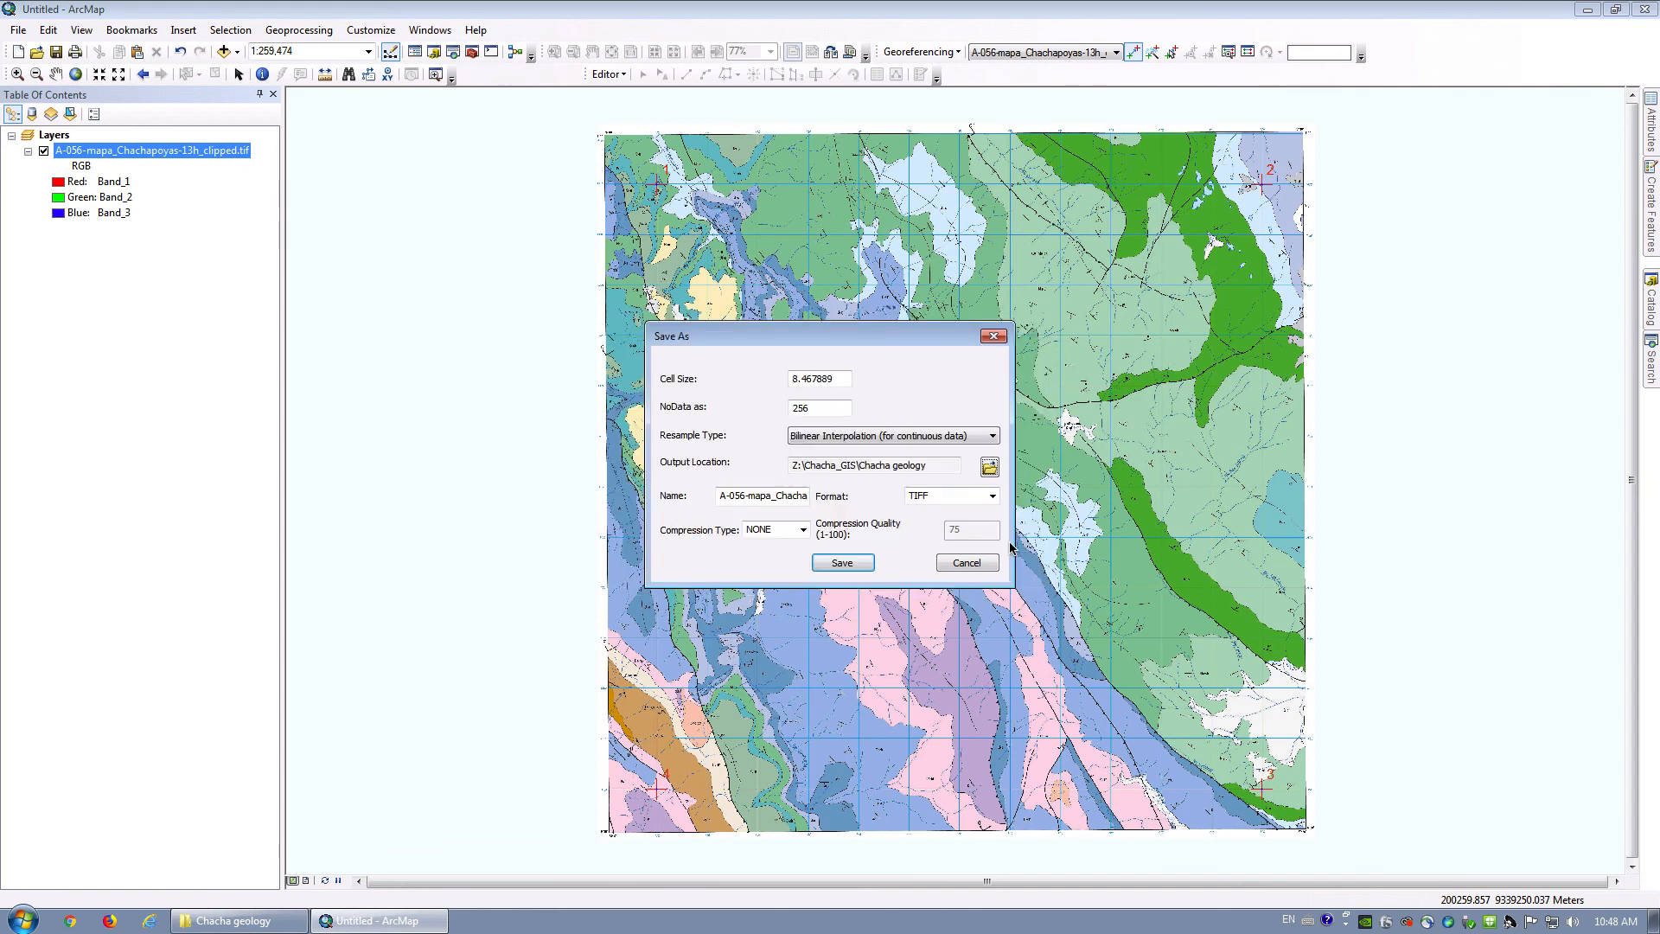
Name the output A-056-mapa_Chachapoyas-13h_clipped1_rectified.tif, and save the rectified raster in TIFF format.
click(797, 490)
key(Right)
key(Right)
key(Right)
key(Right)
key(Right)
key(Right)
key(Right)
key(Right)
key(Right)
key(Right)
key(Right)
key(Right)
key(Right)
key(Right)
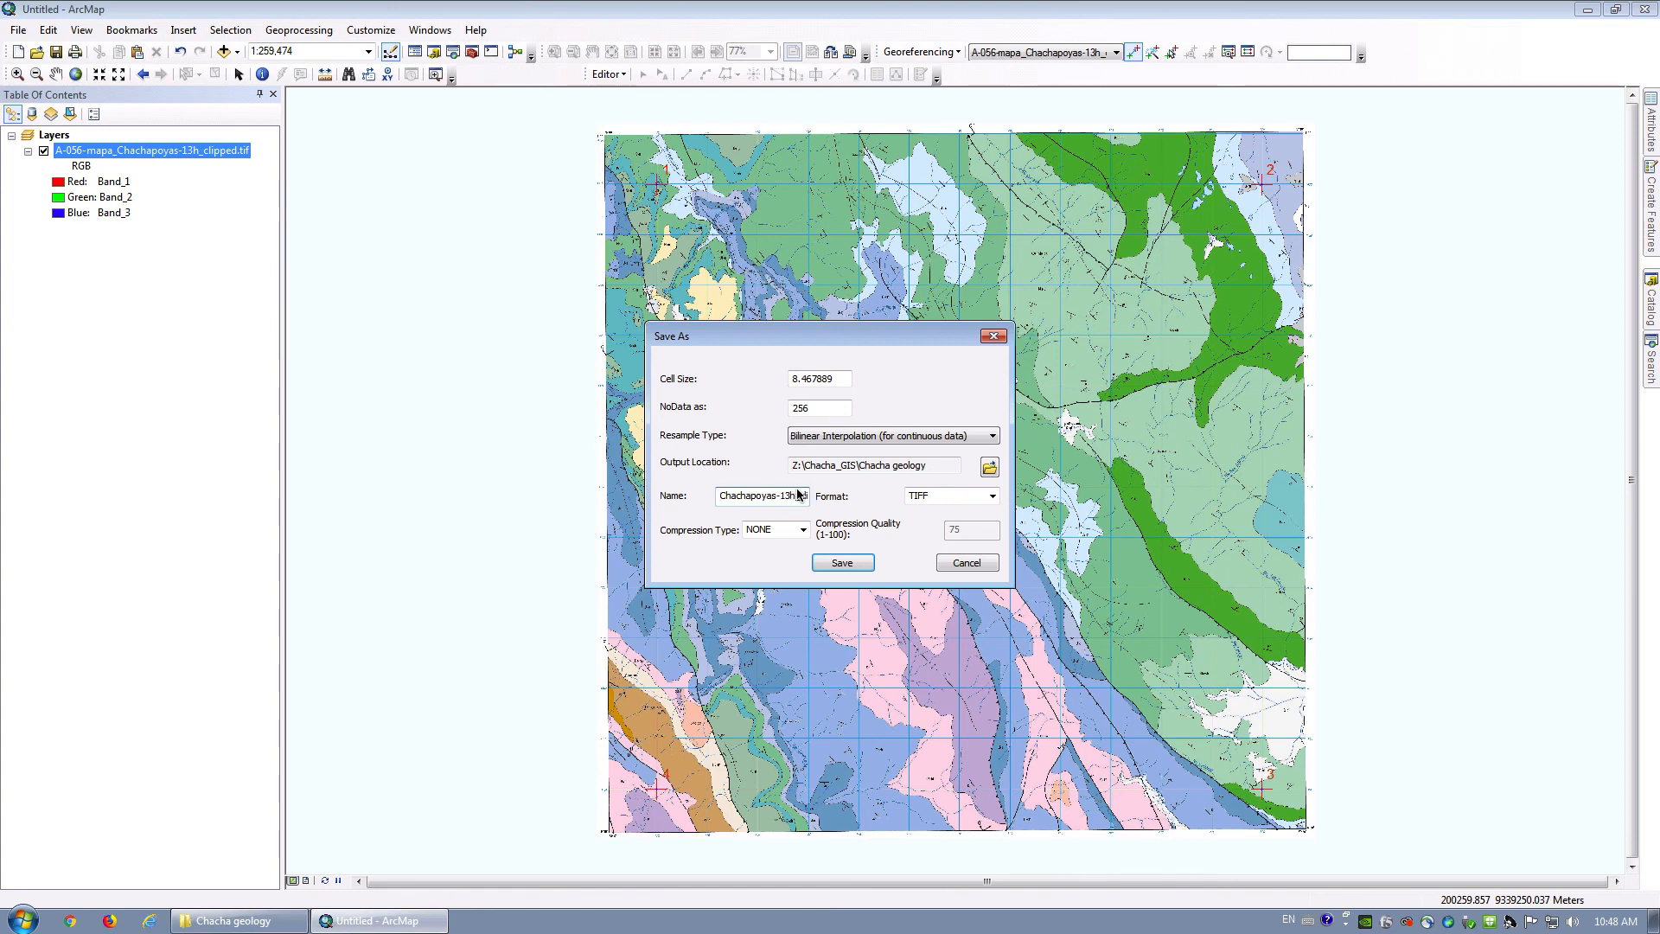
key(Right)
key(Right)
key(Right)
key(Right)
key(Right)
key(Right)
text(rectified)
click(846, 565)
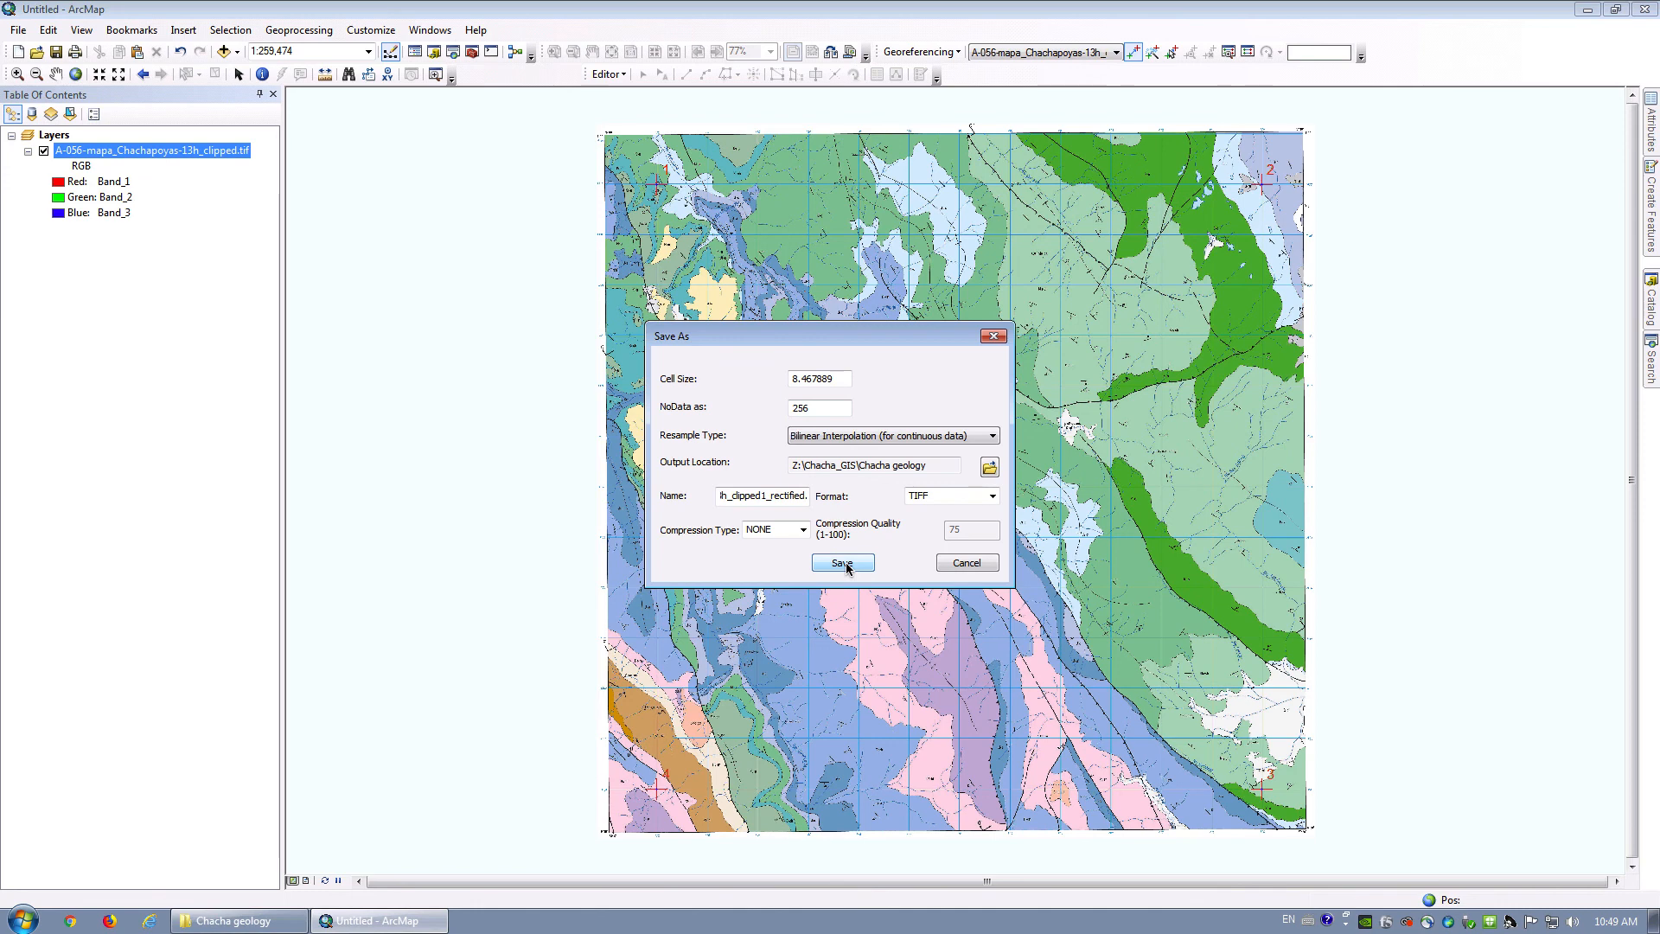
click(843, 563)
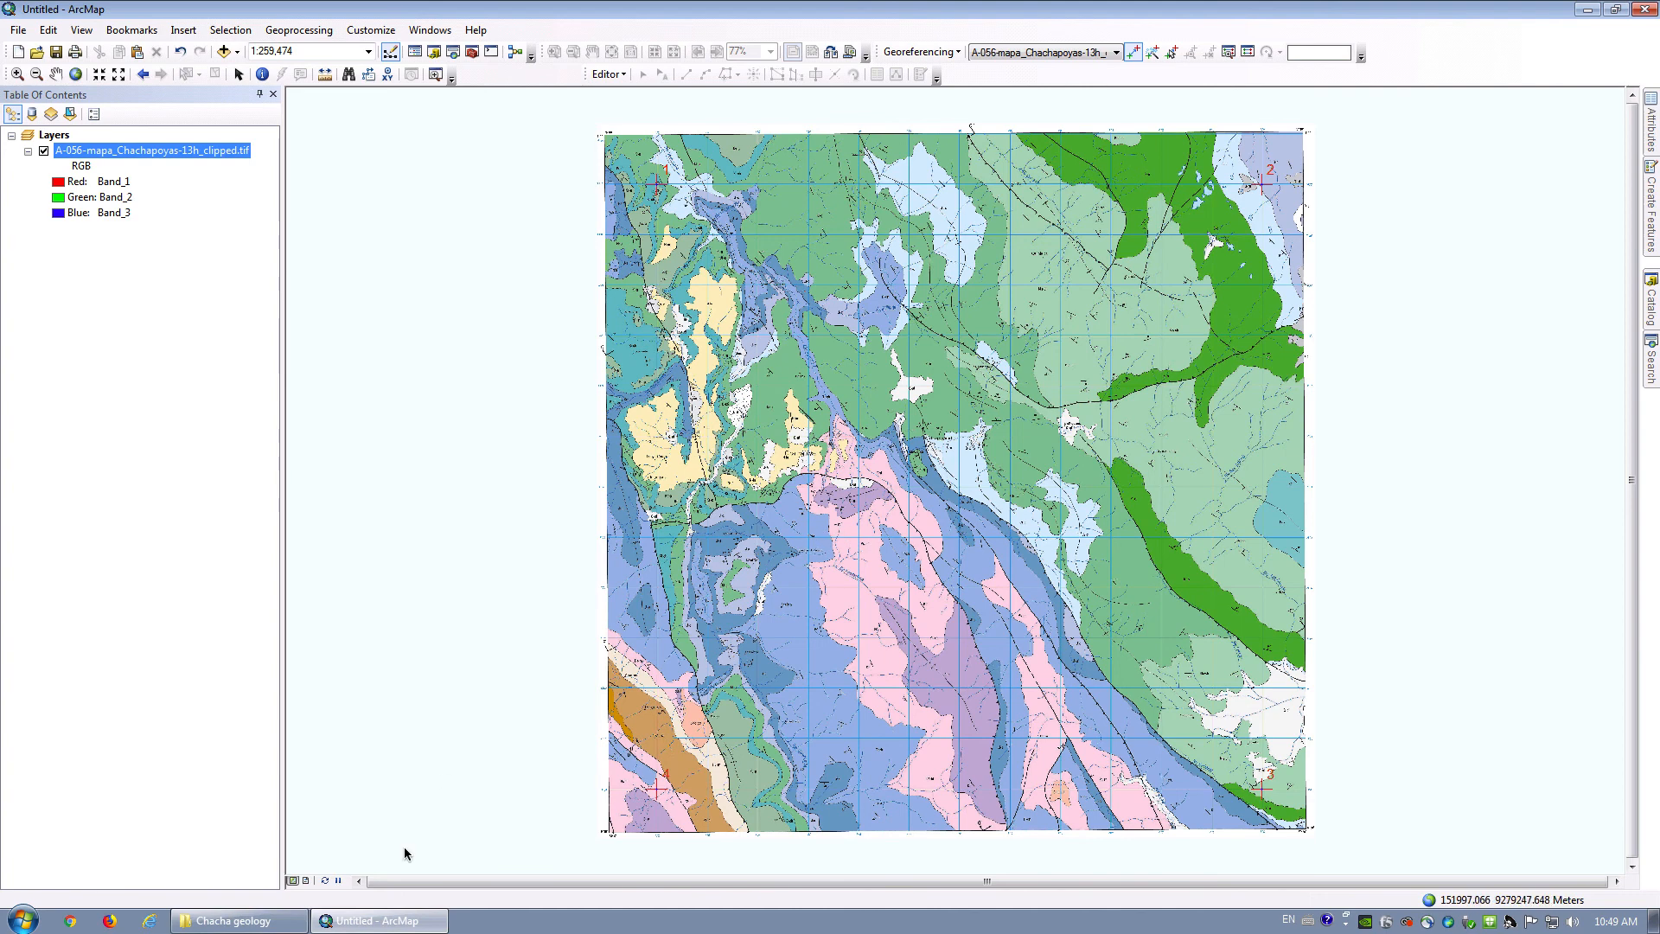
Update the clipped map's georeferencing again, and add A-056-mapa_Chachapoyas-13h_clipped1_rectified.tif to the map.
click(942, 52)
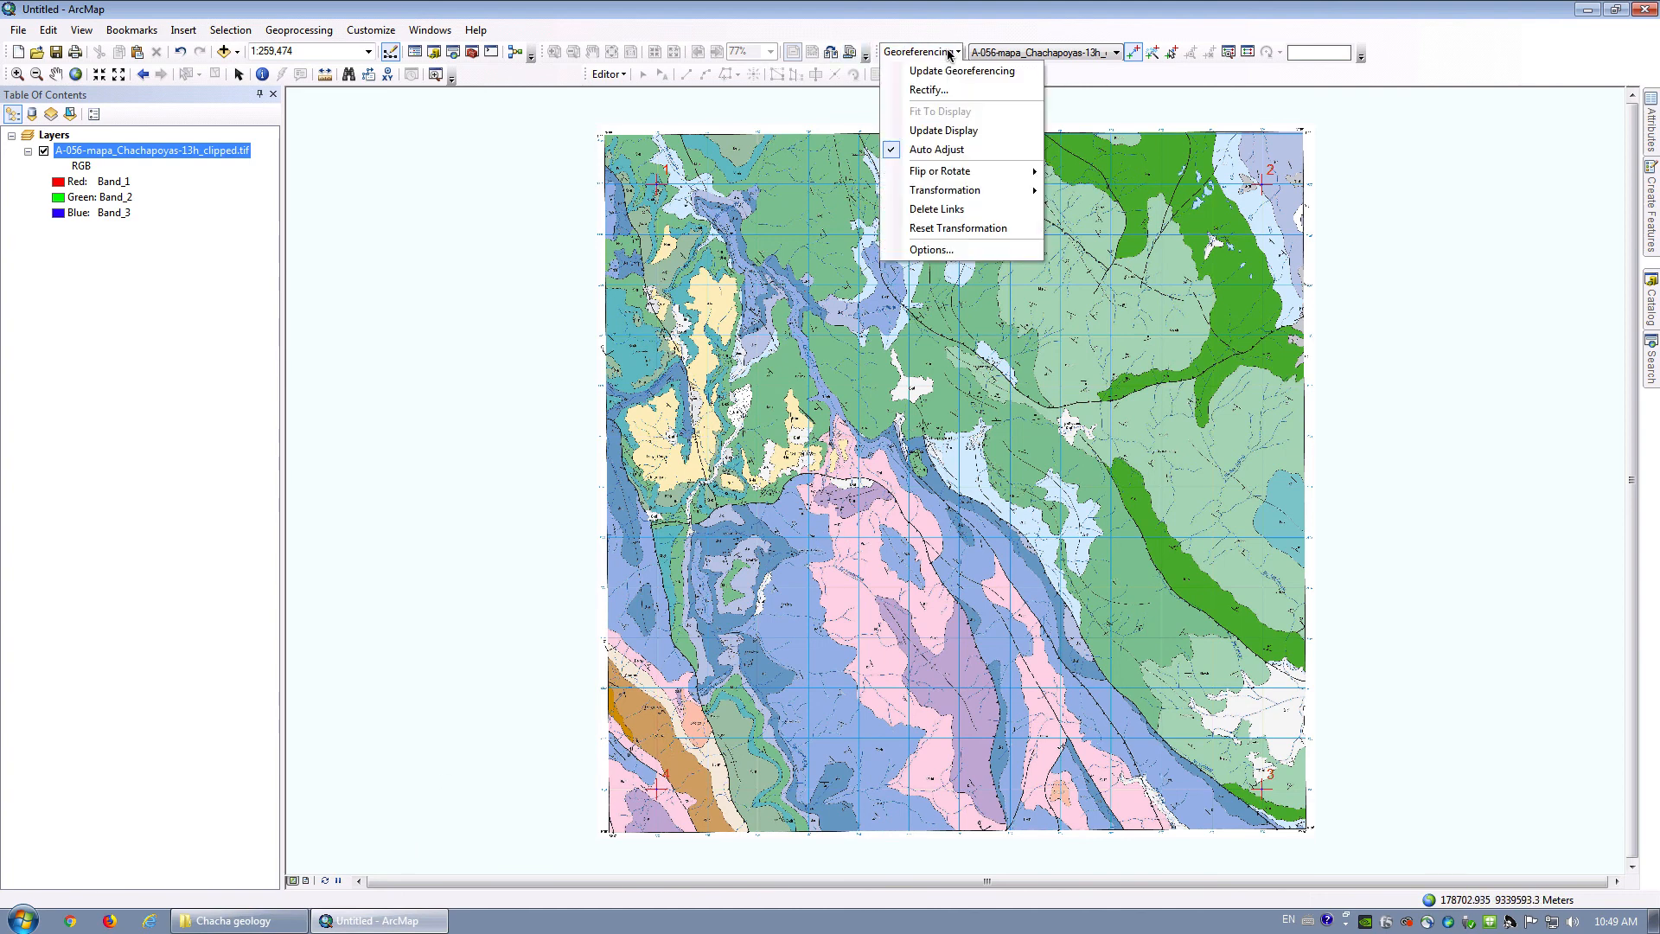
click(944, 71)
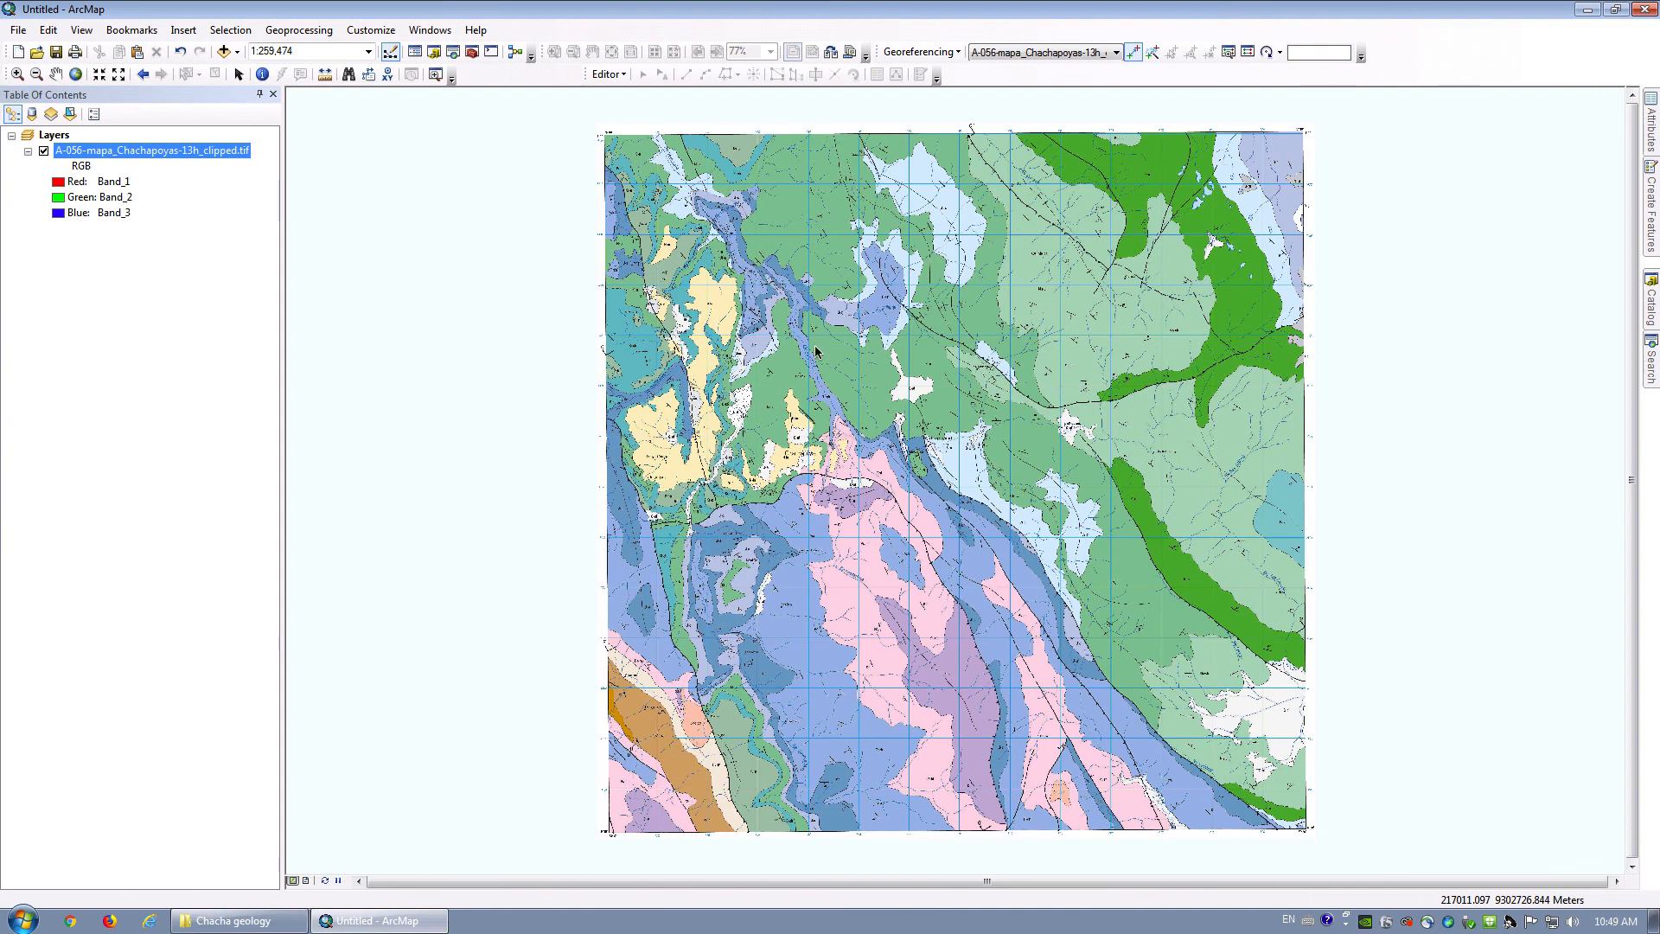
click(224, 52)
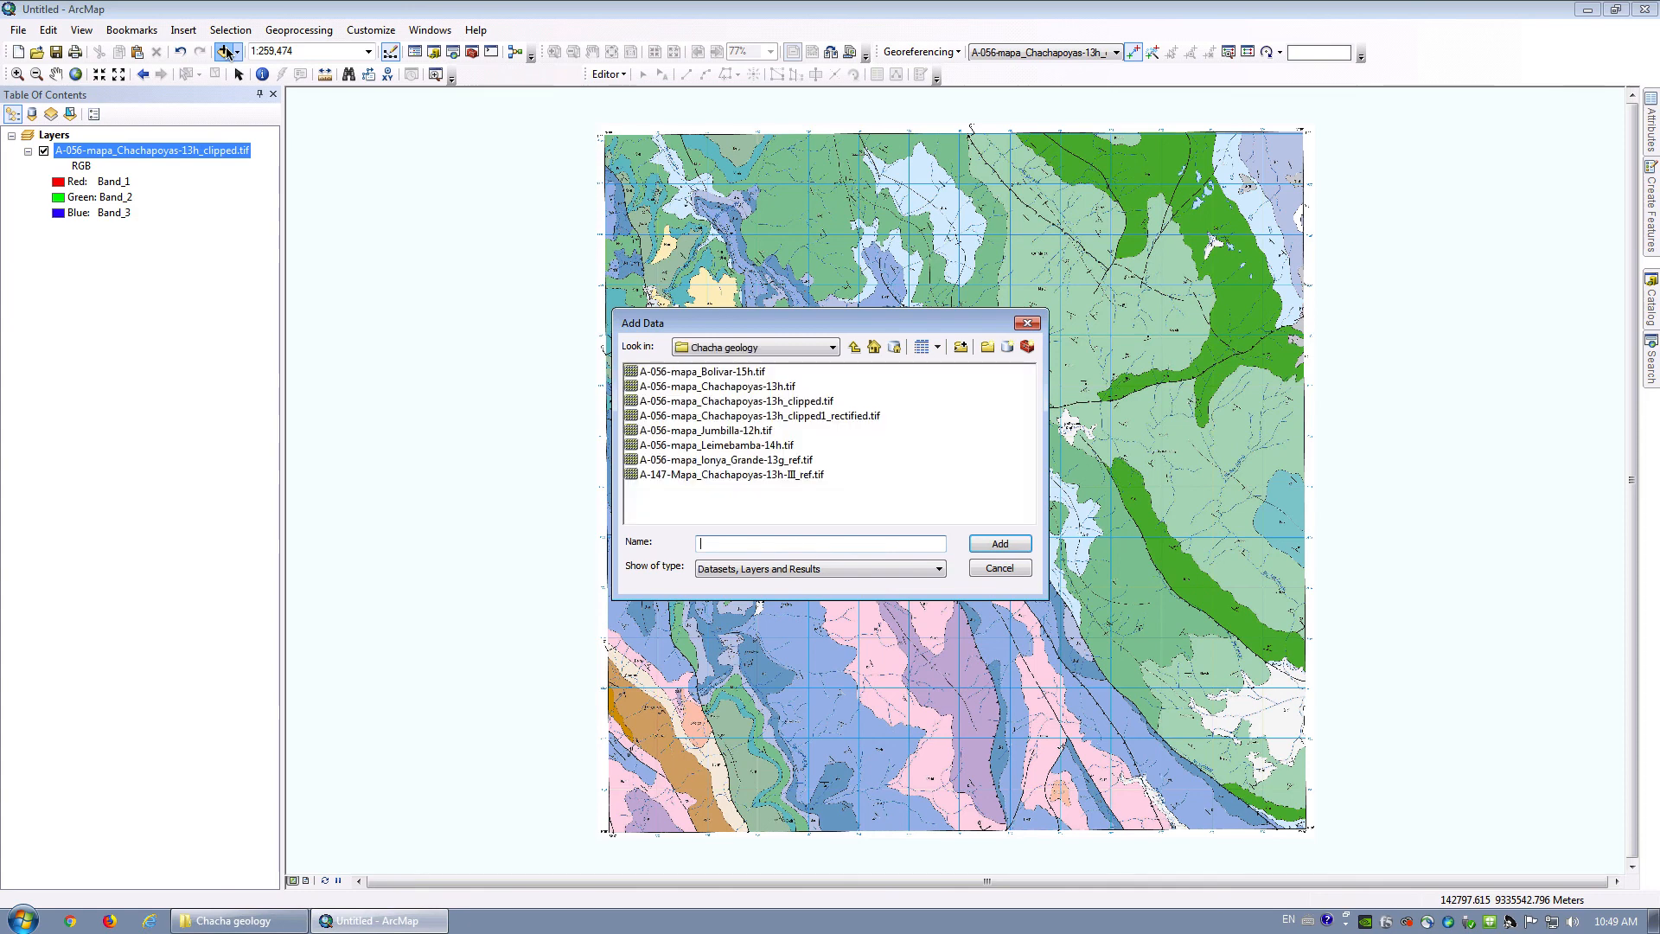
click(844, 416)
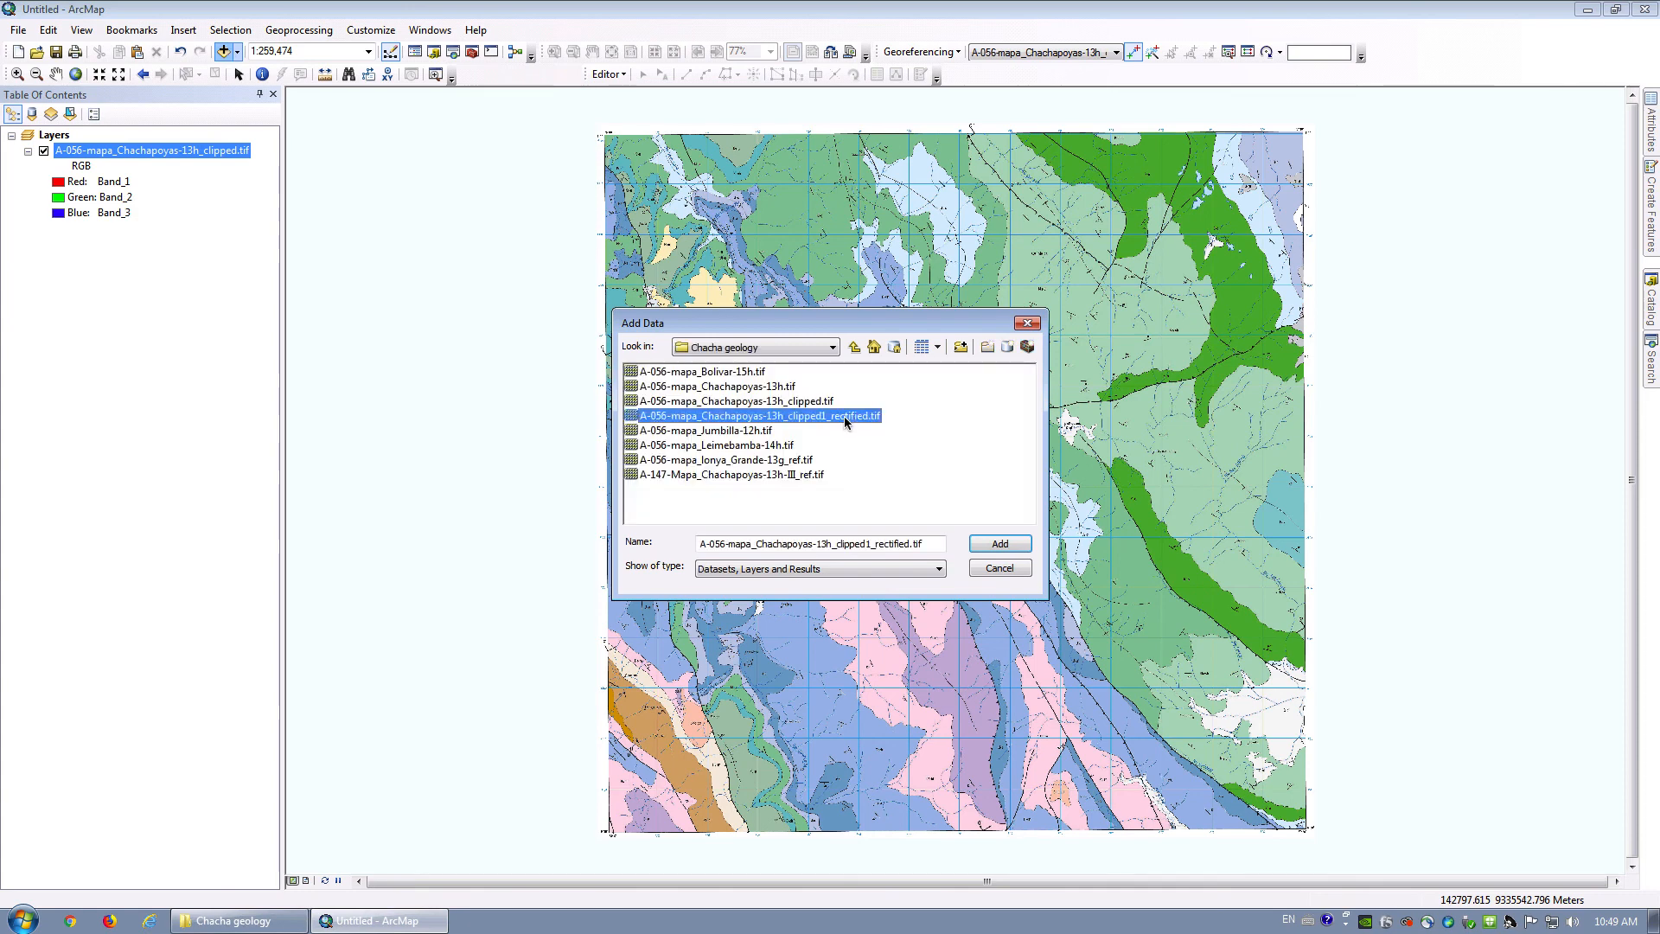
click(992, 544)
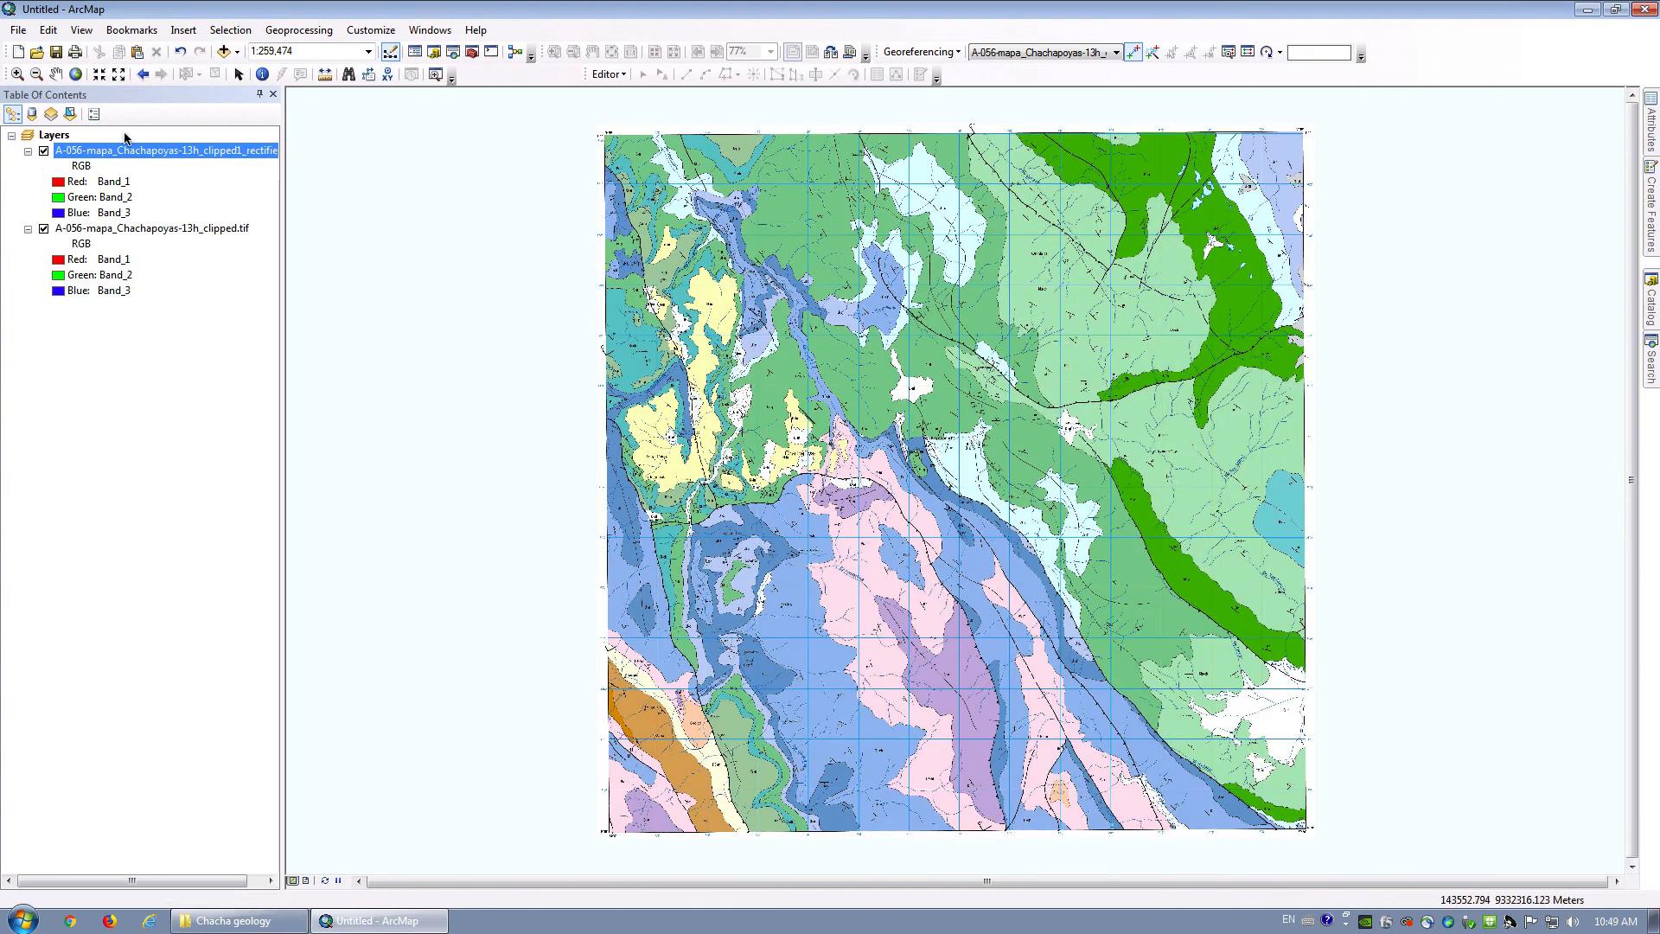
Compare the rectified layer with the original clipped layer, and leave only the rectified layer displayed and selected.
click(44, 151)
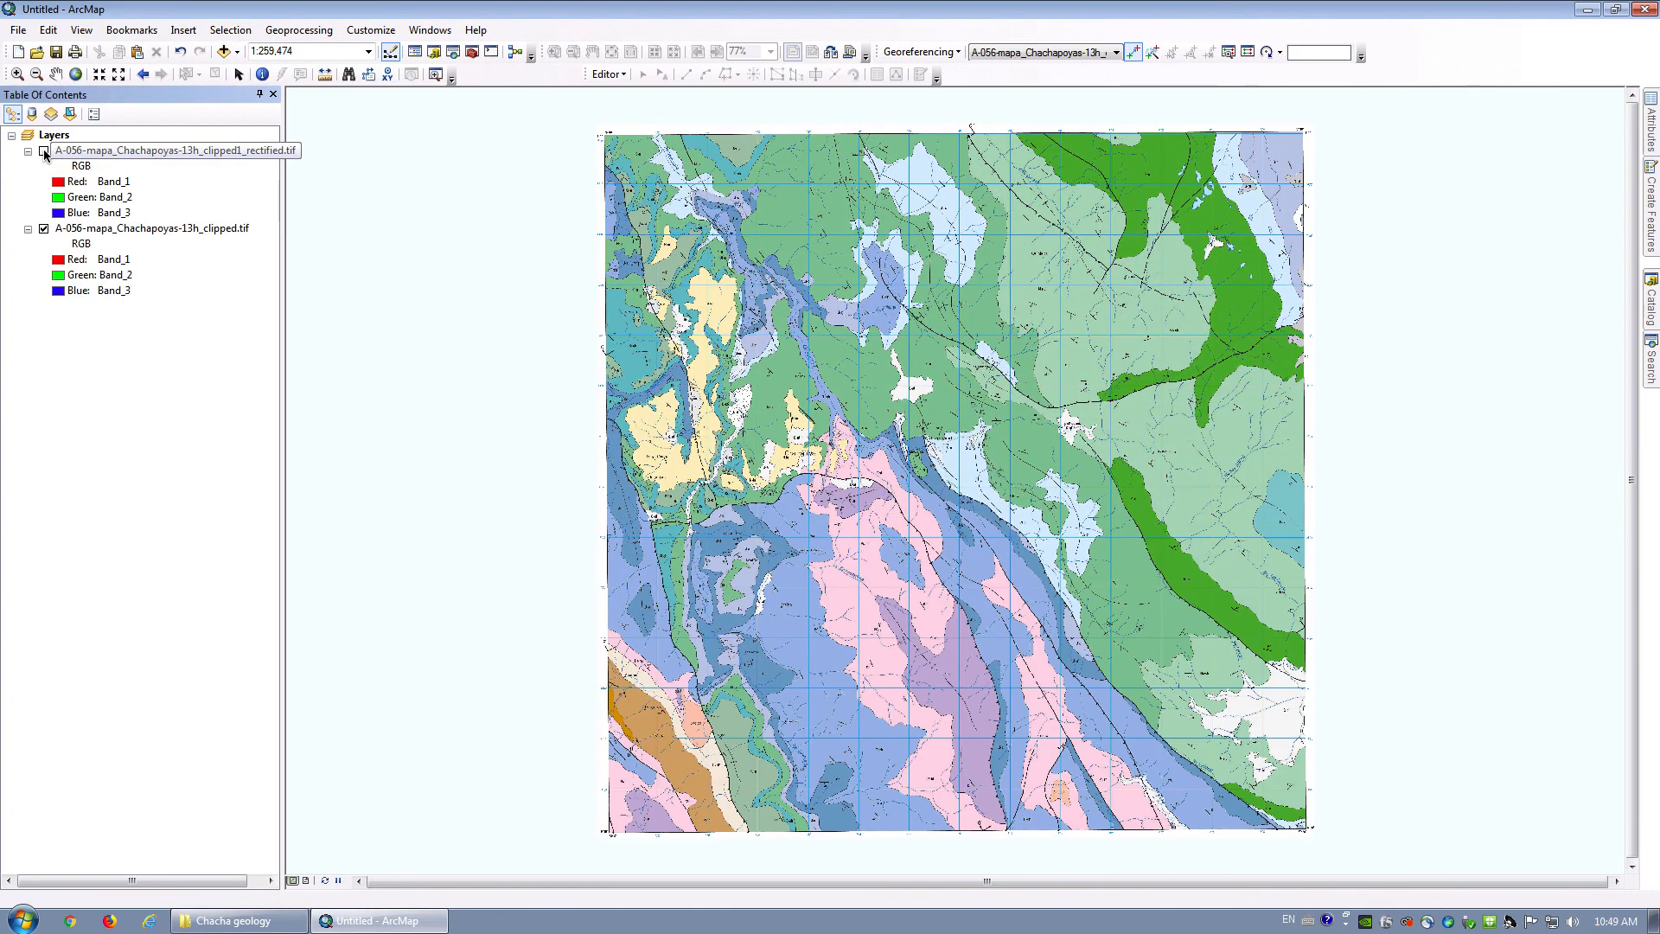
click(44, 151)
click(42, 230)
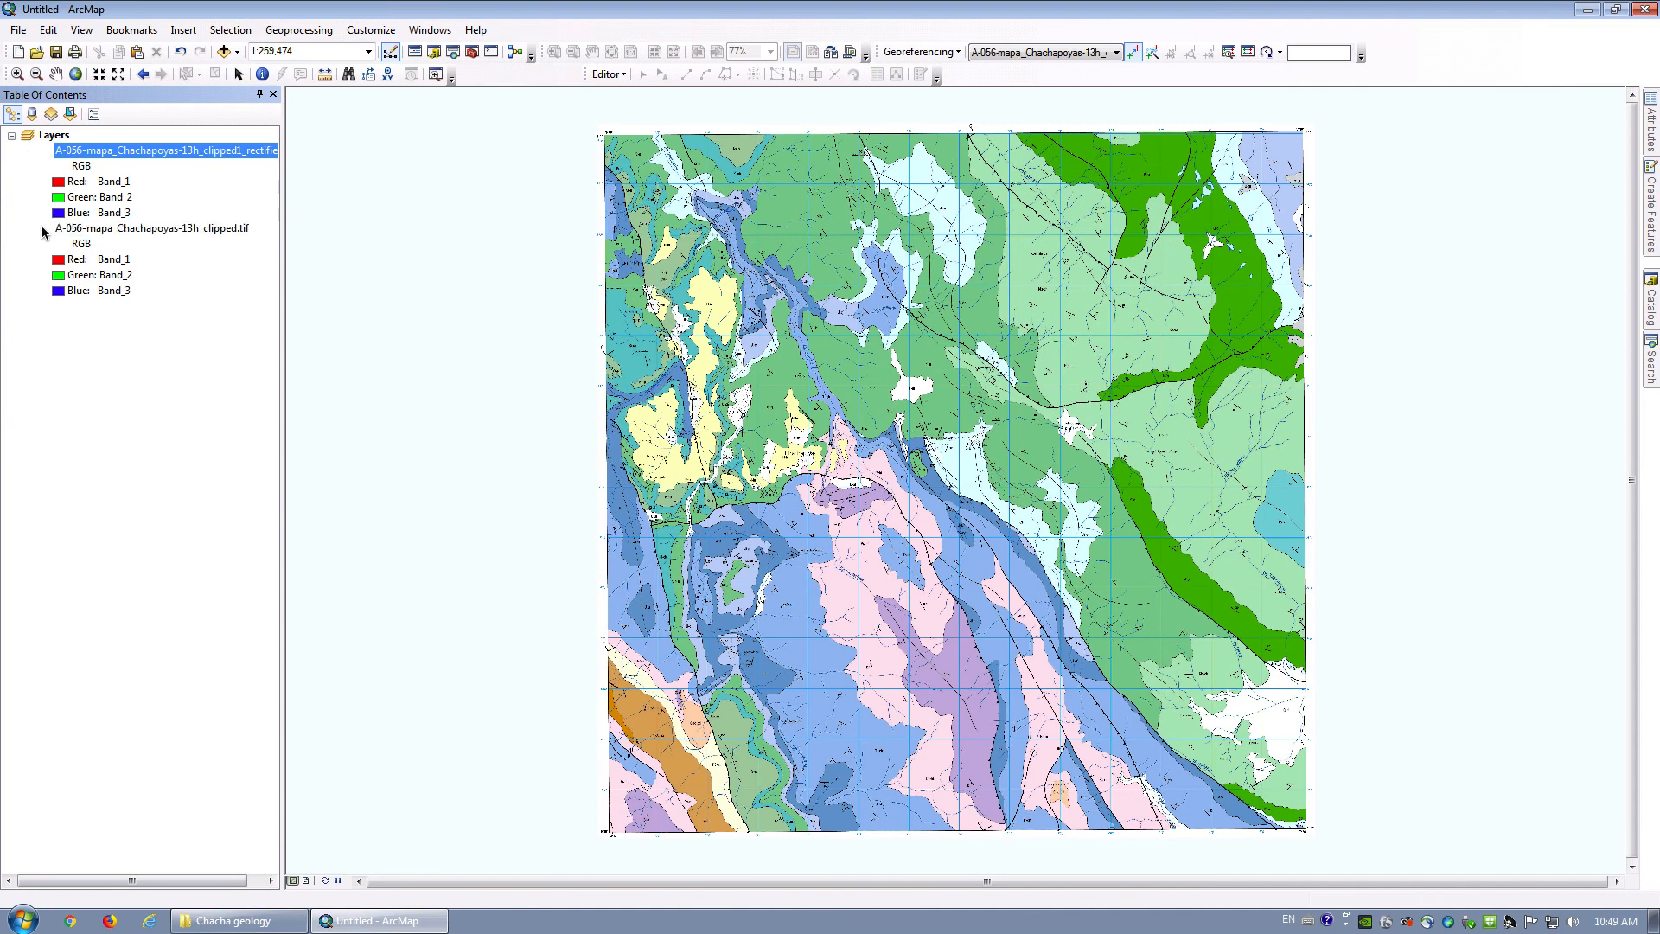
click(115, 154)
Zoom in on the west-central part of the rectified map to inspect its image detail.
click(17, 74)
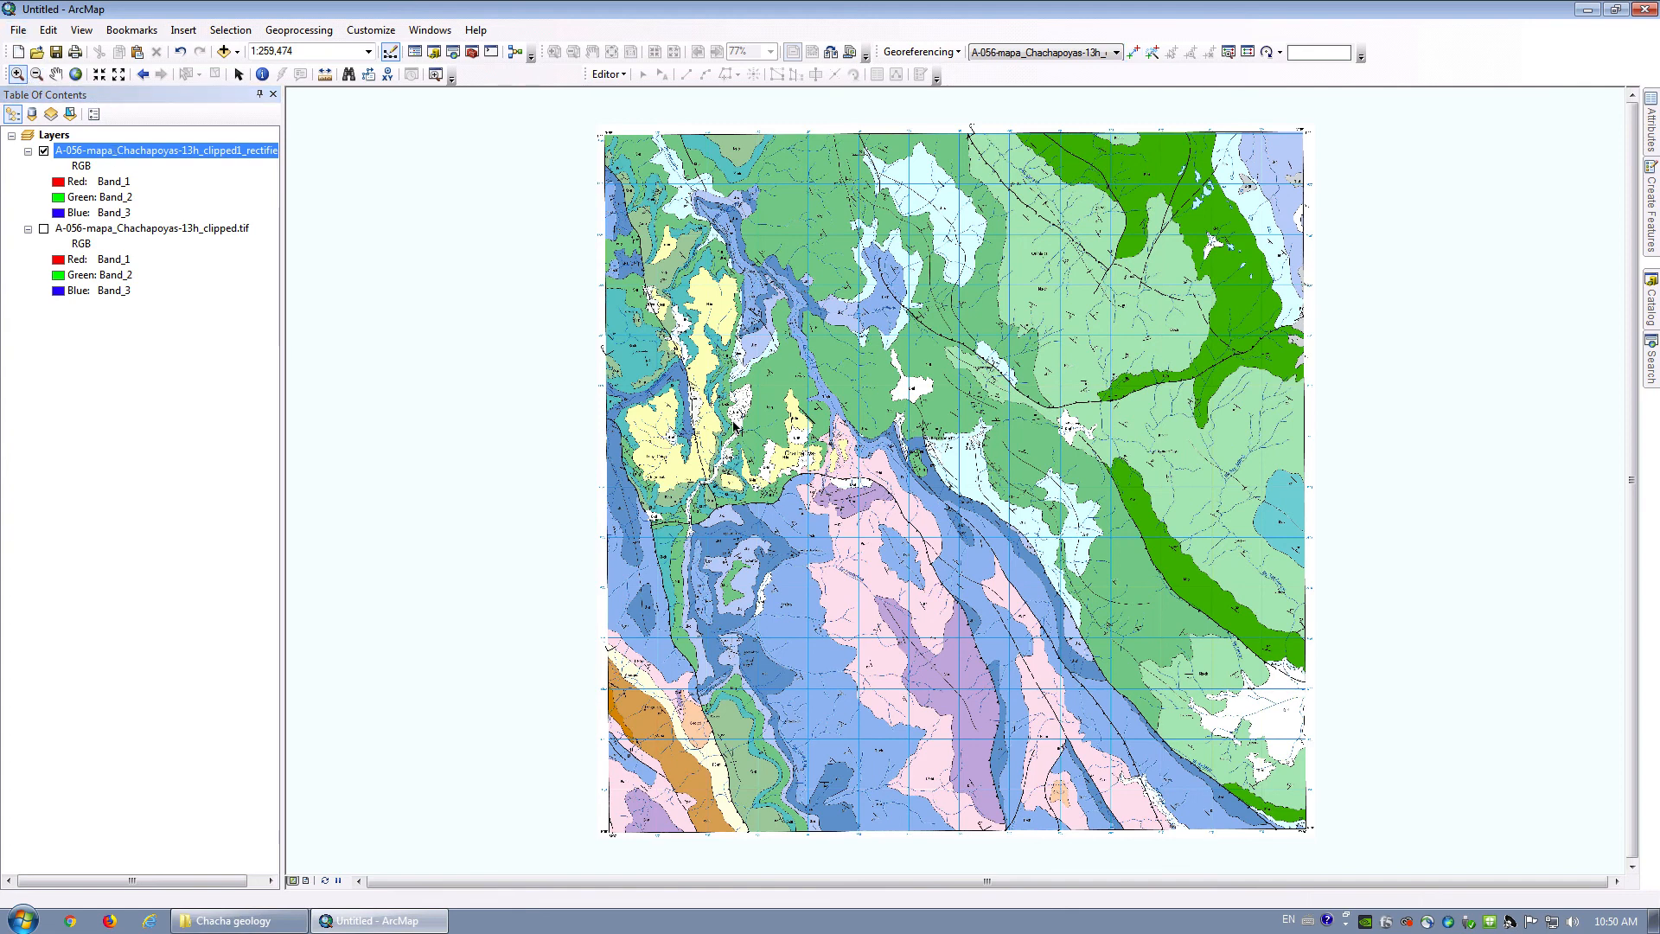
drag(687, 432, 899, 519)
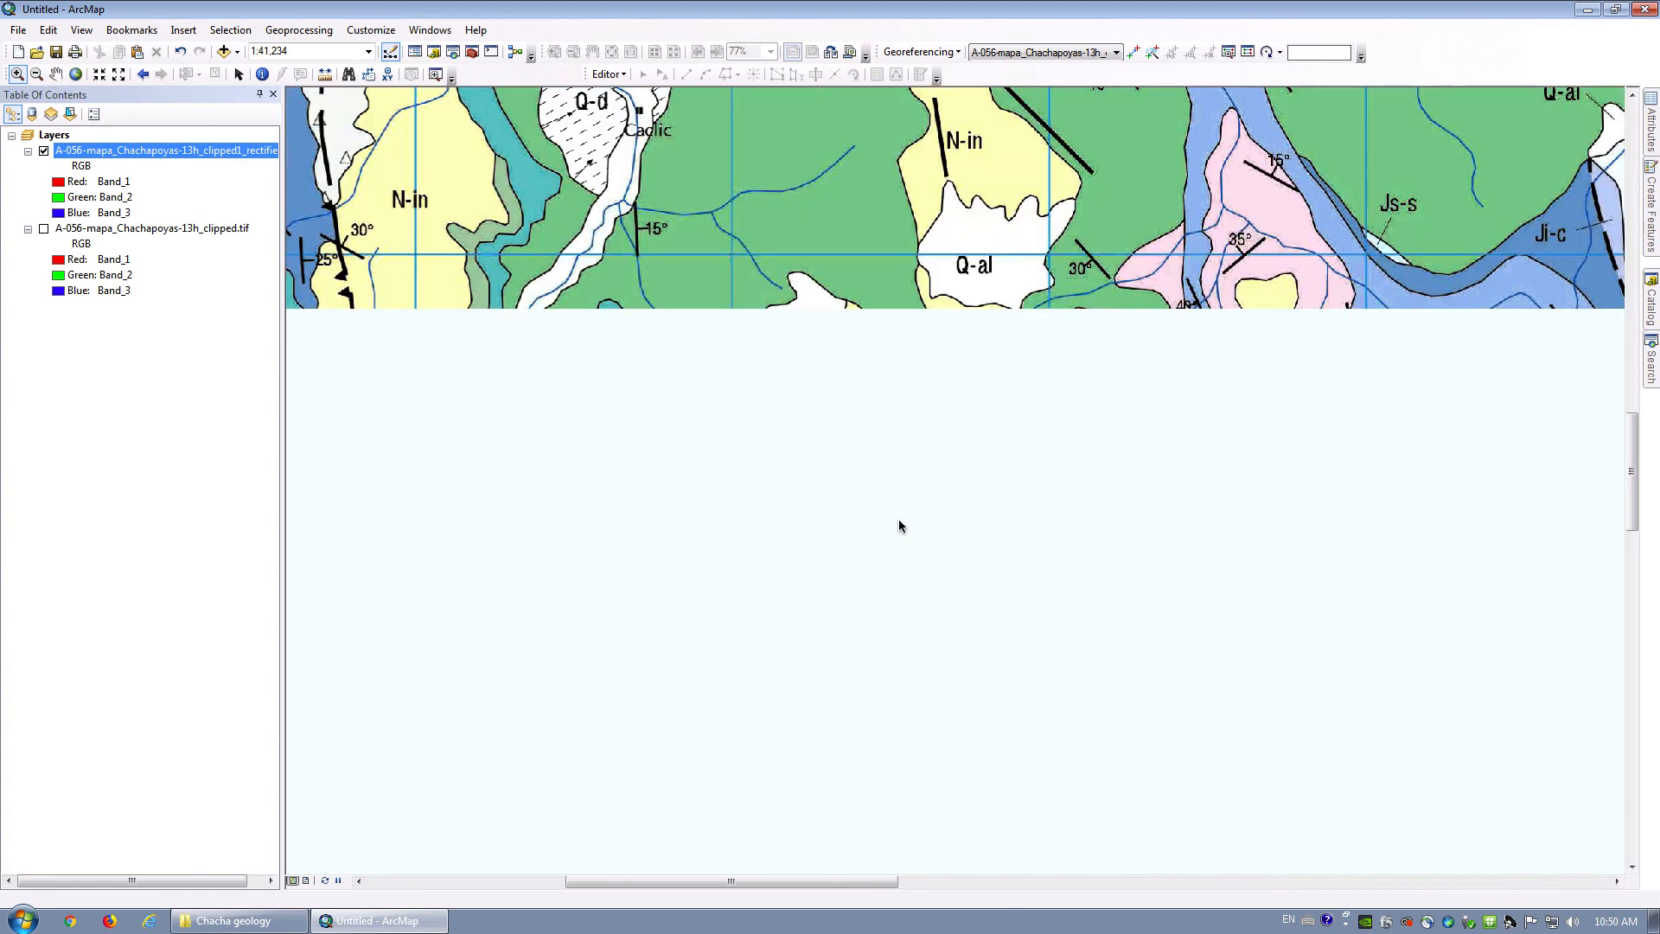